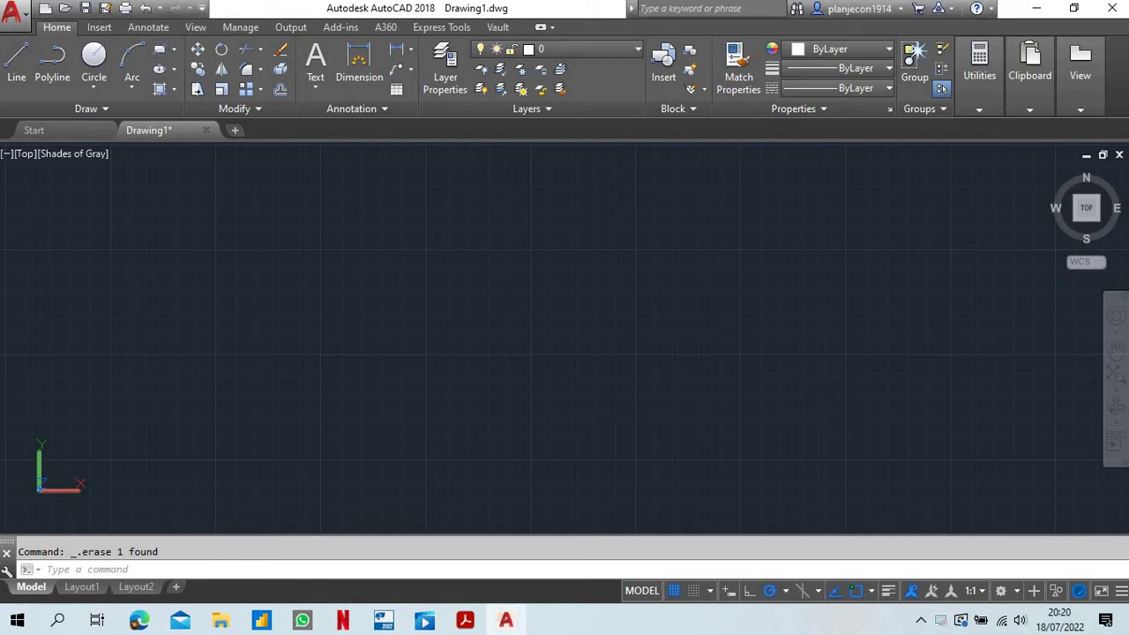
pyautogui.click(160, 55)
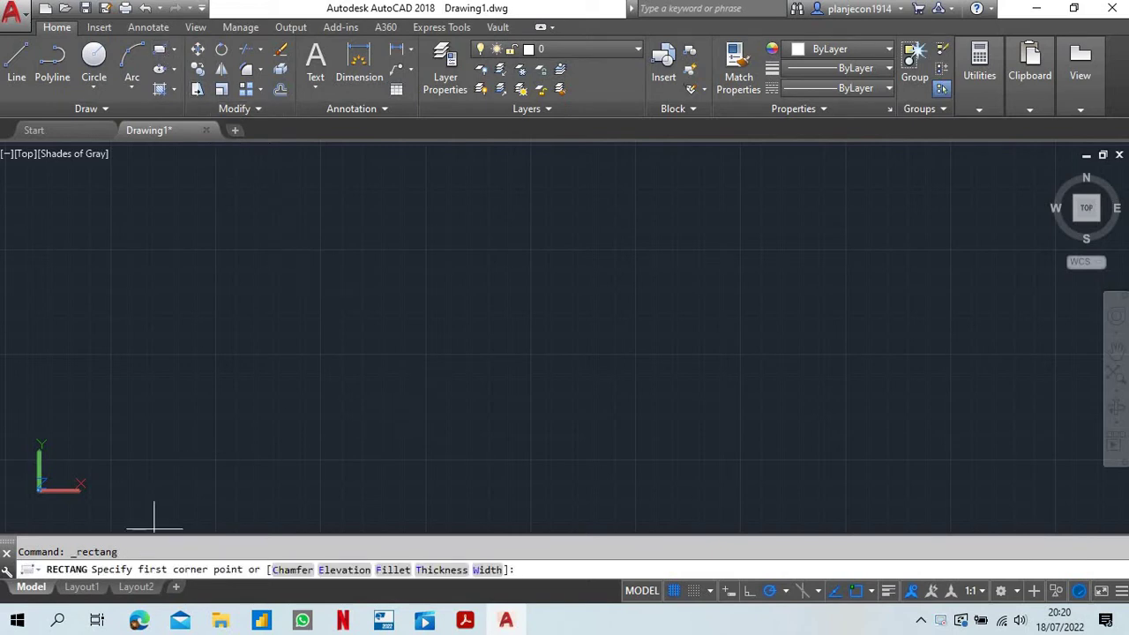
pyautogui.click(338, 428)
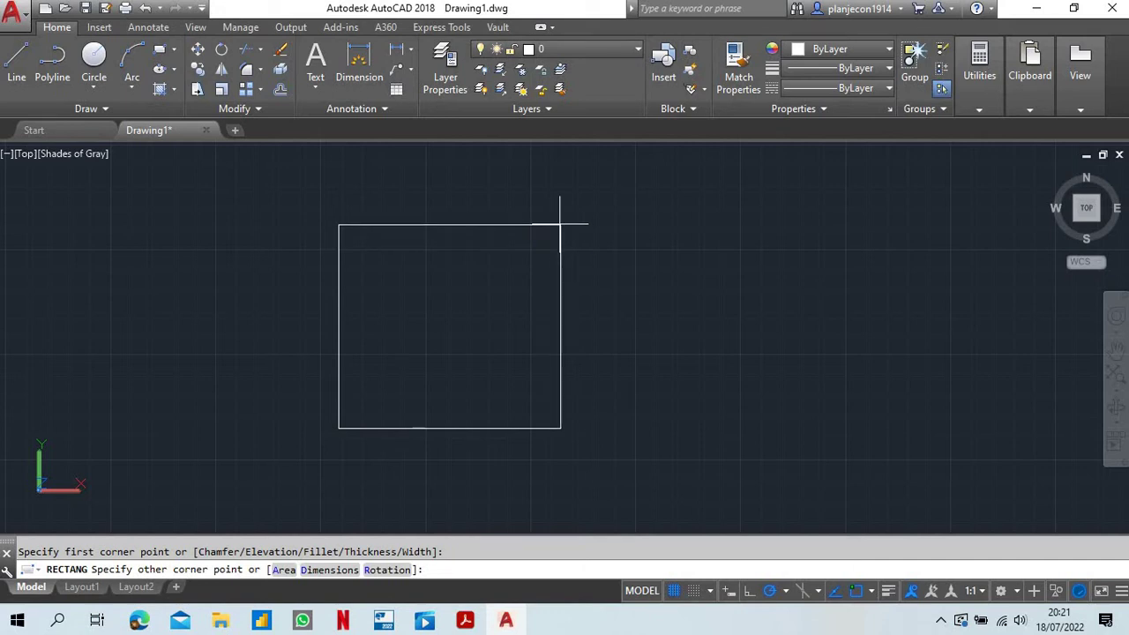
pyautogui.write('@')
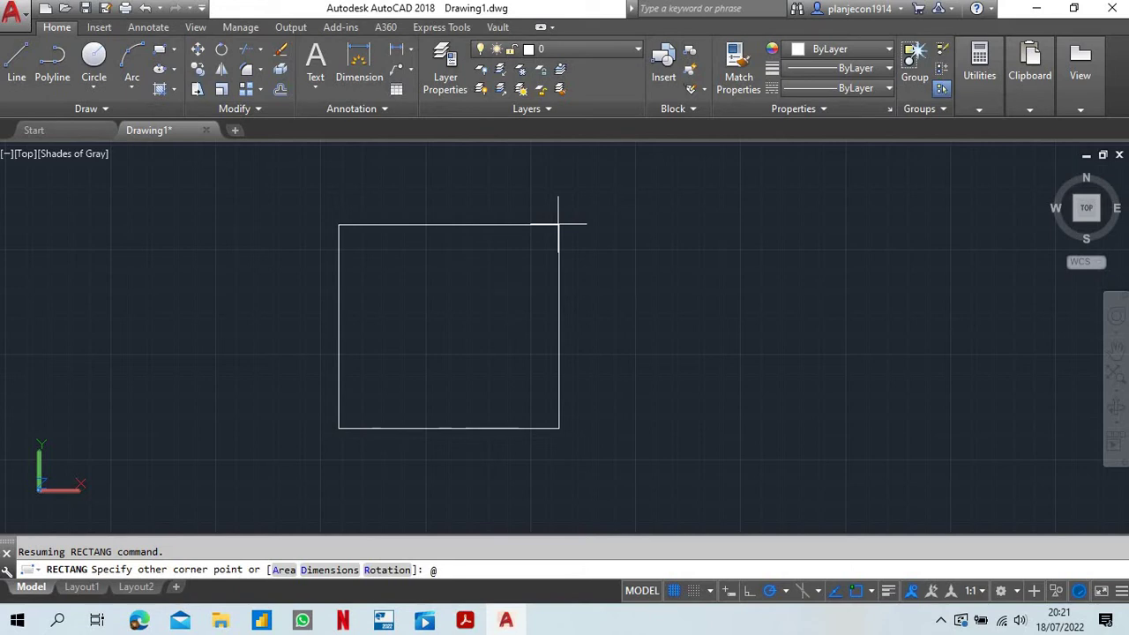
pyautogui.write('40,')
pyautogui.write('60')
pyautogui.press('Return')
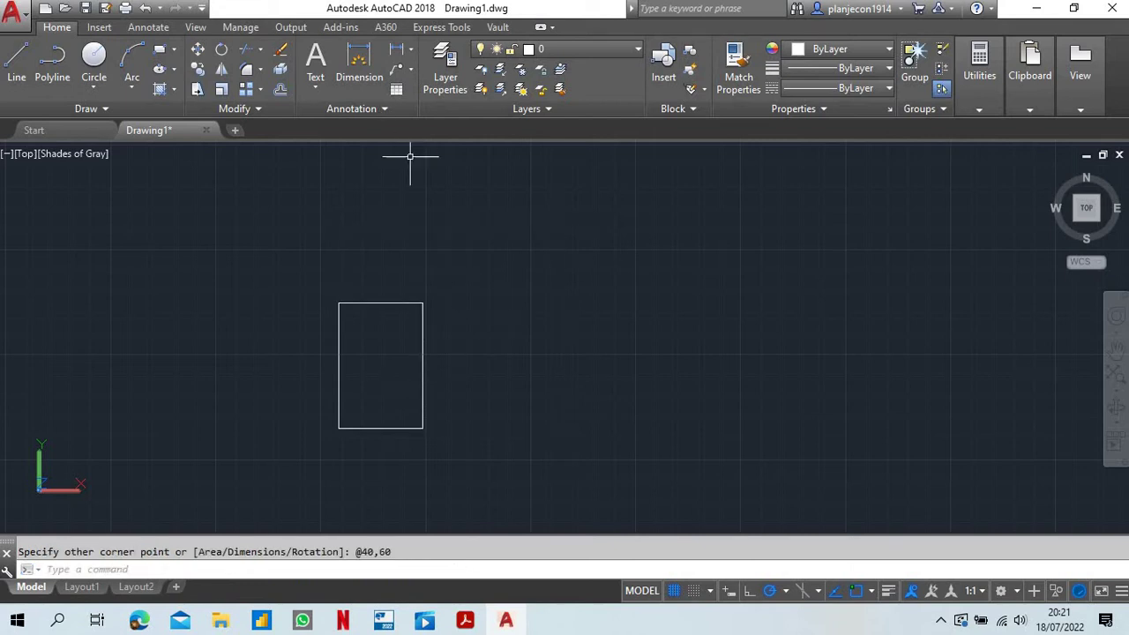
# Add a linear dimension to the rectangle's top edge by selecting the edge, placing the dimension line above it.
pyautogui.write('dli')
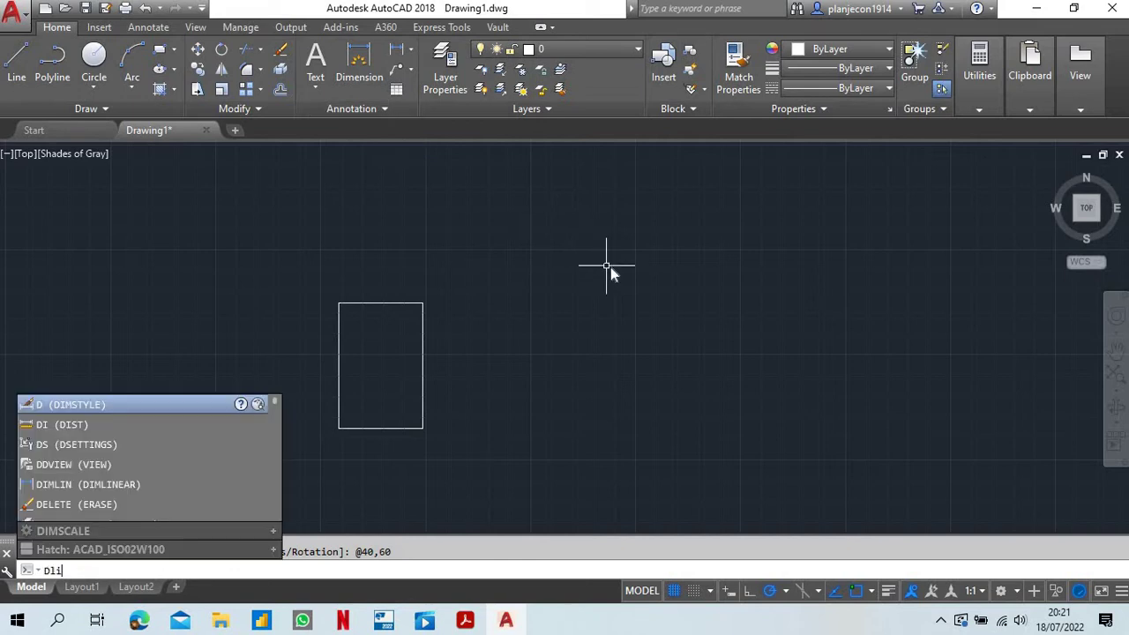
pyautogui.press('Return')
pyautogui.press('Return')
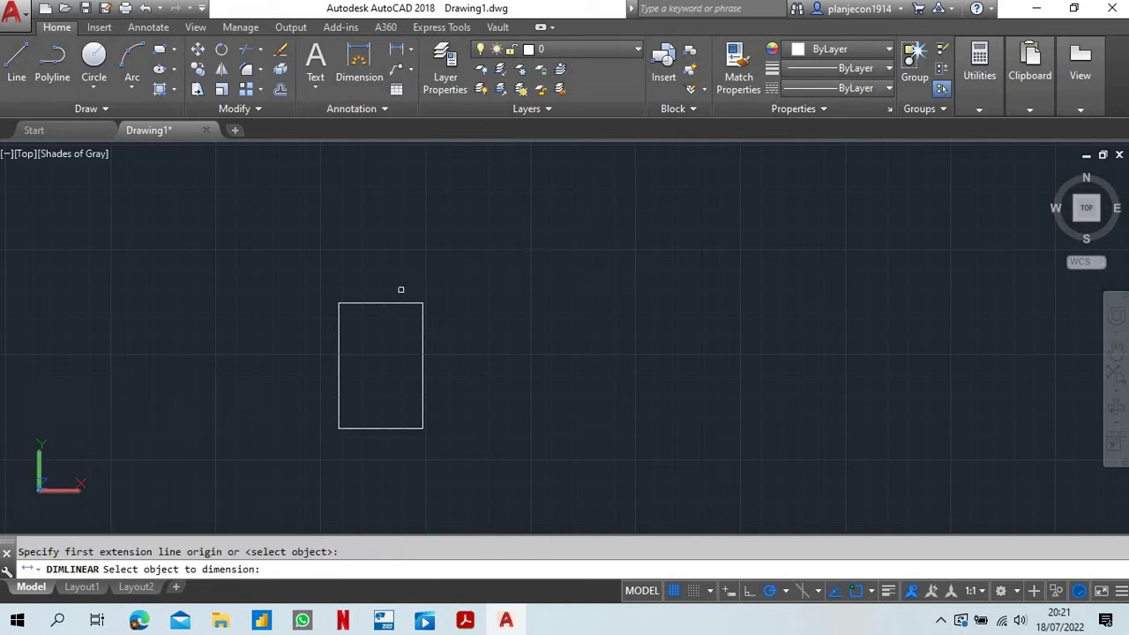
pyautogui.click(392, 300)
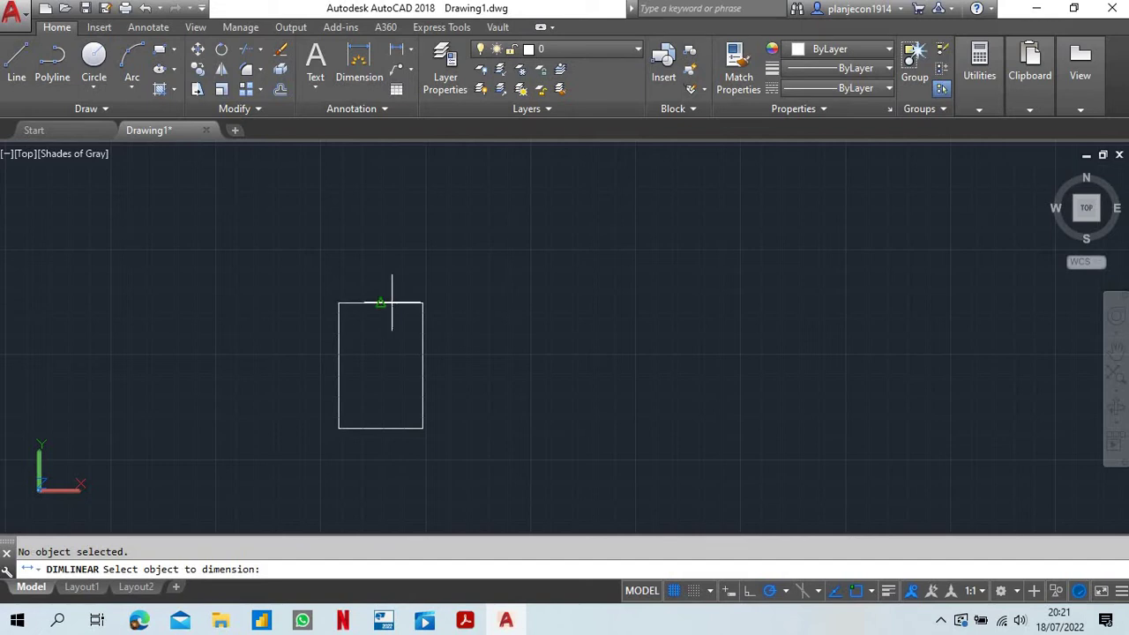
pyautogui.click(391, 303)
pyautogui.click(380, 277)
# Add a linear dimension to the rectangle's right edge by selecting the edge, placing the dimension line beside it.
pyautogui.press('Return')
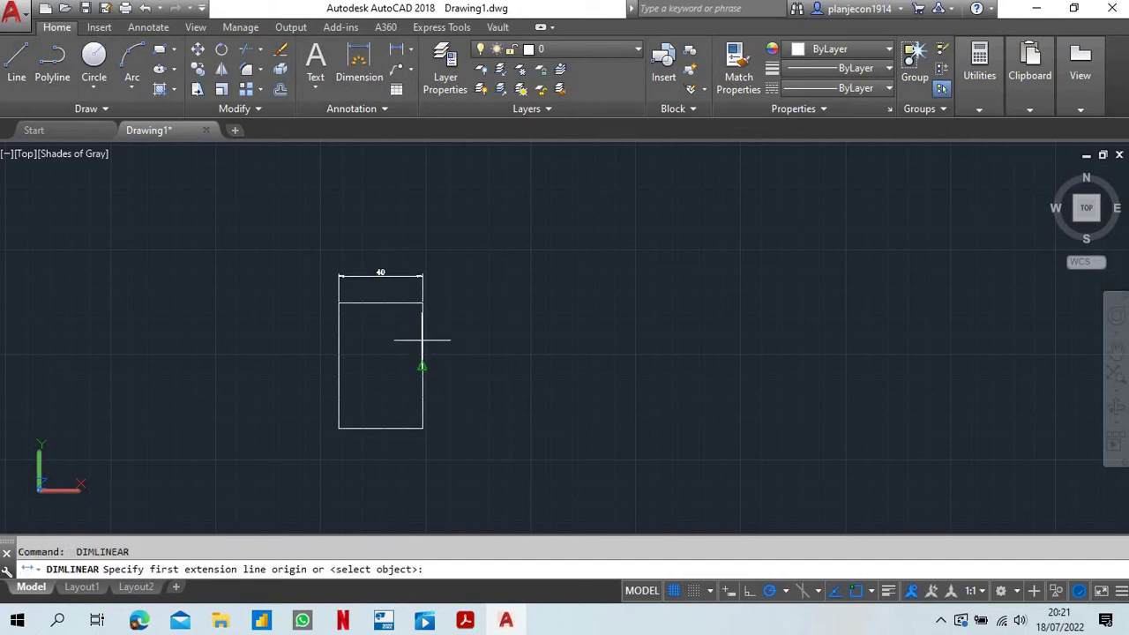
pyautogui.press('Return')
pyautogui.click(425, 336)
pyautogui.click(449, 347)
pyautogui.scroll(4, 447, 379)
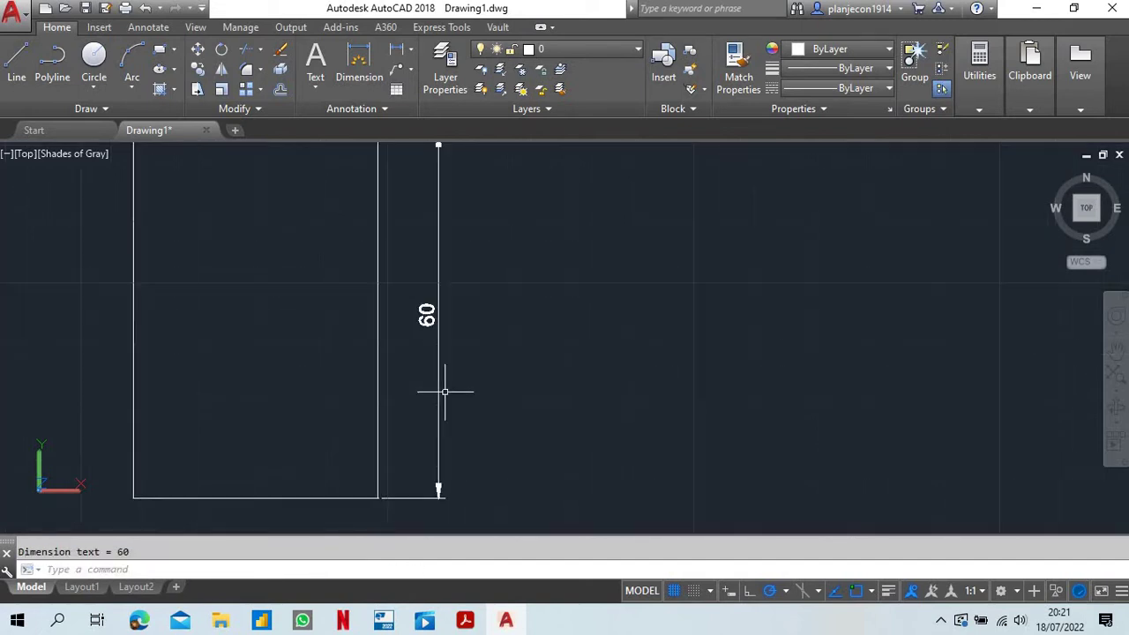
pyautogui.scroll(-4, 423, 392)
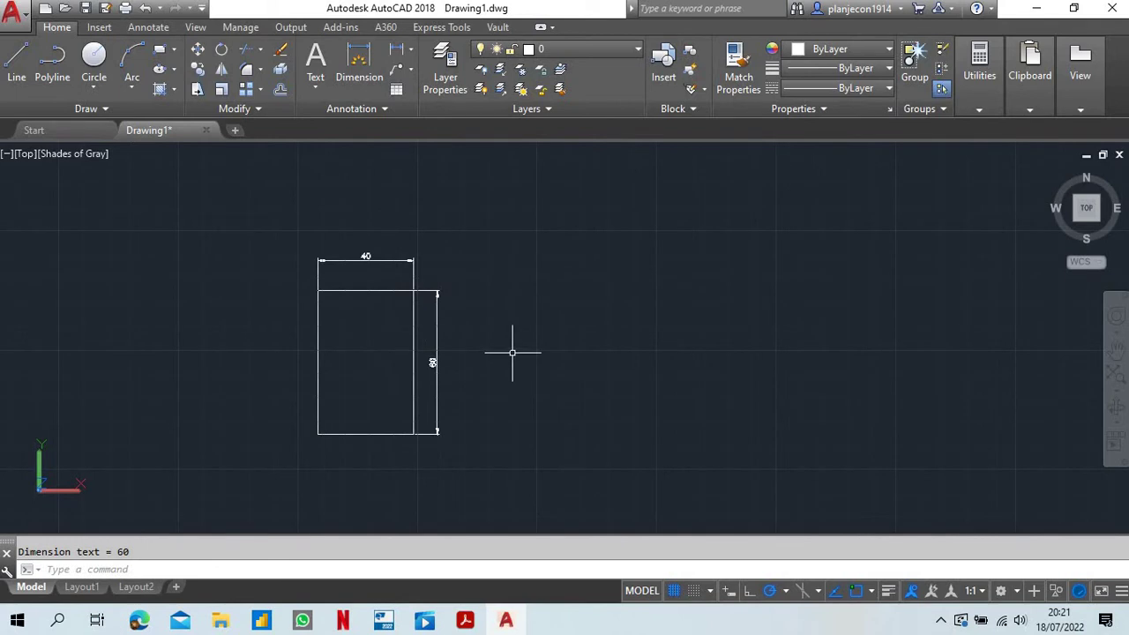
# Draw a second rectangle to the right of the first with the Dimensions option, using length 40 and width 60.
pyautogui.moveTo(513, 355); pyautogui.dragTo(378, 361, button='middle')
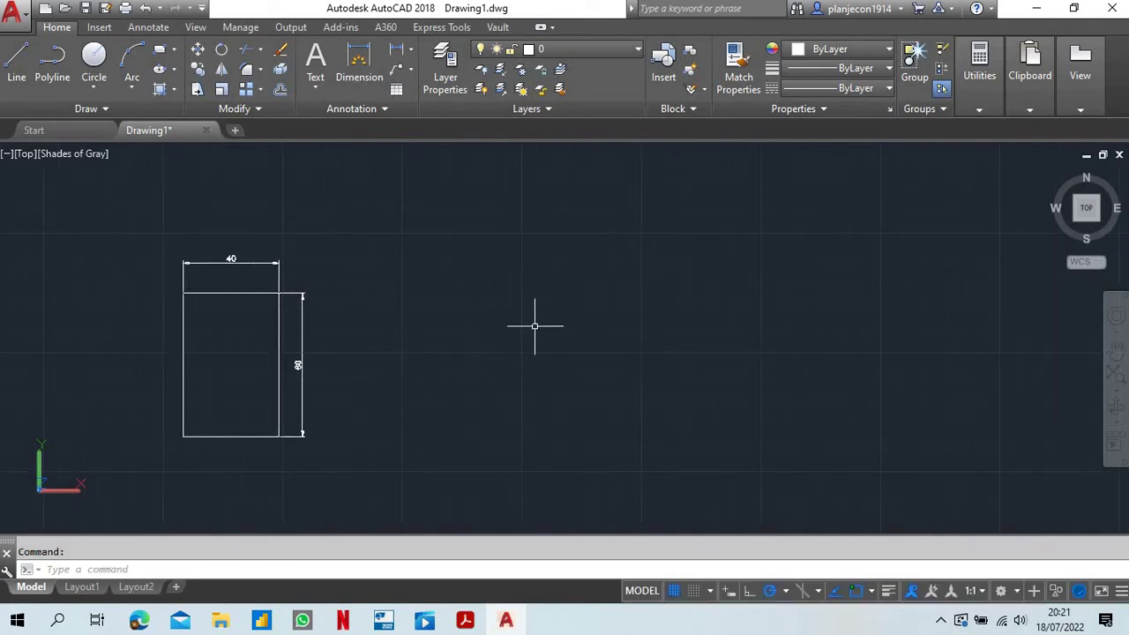
pyautogui.click(160, 55)
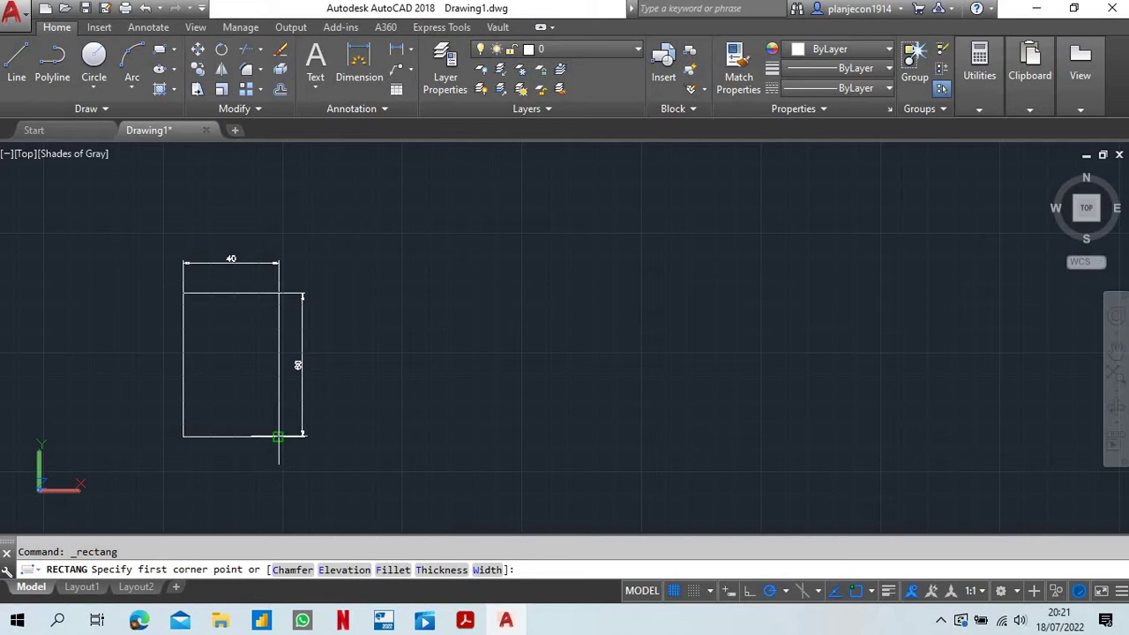
pyautogui.click(370, 434)
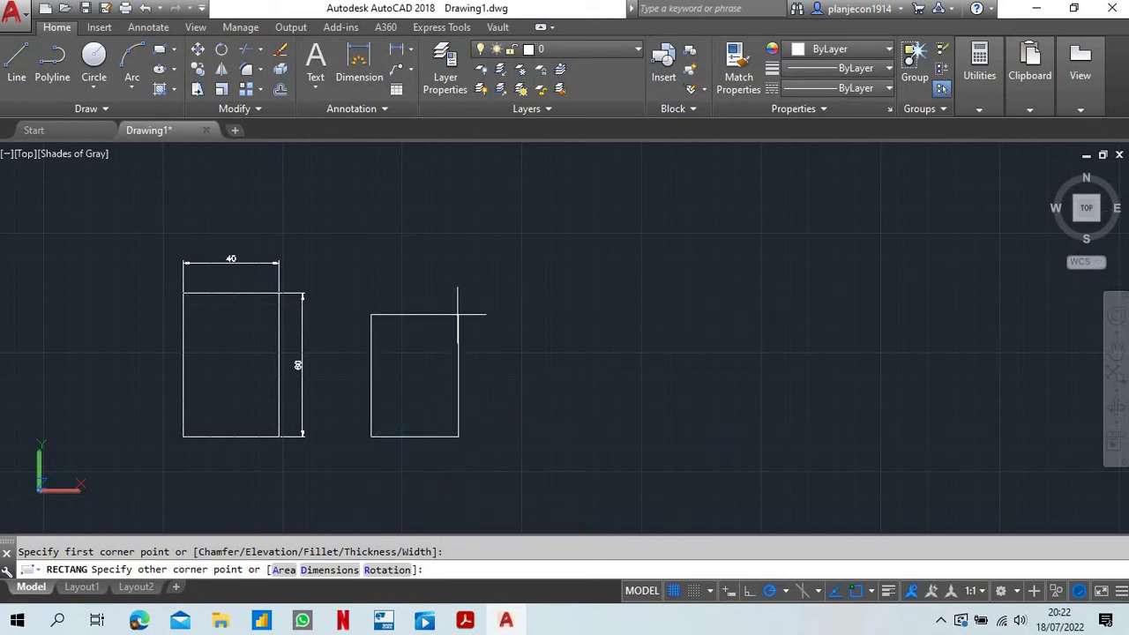
pyautogui.click(306, 570)
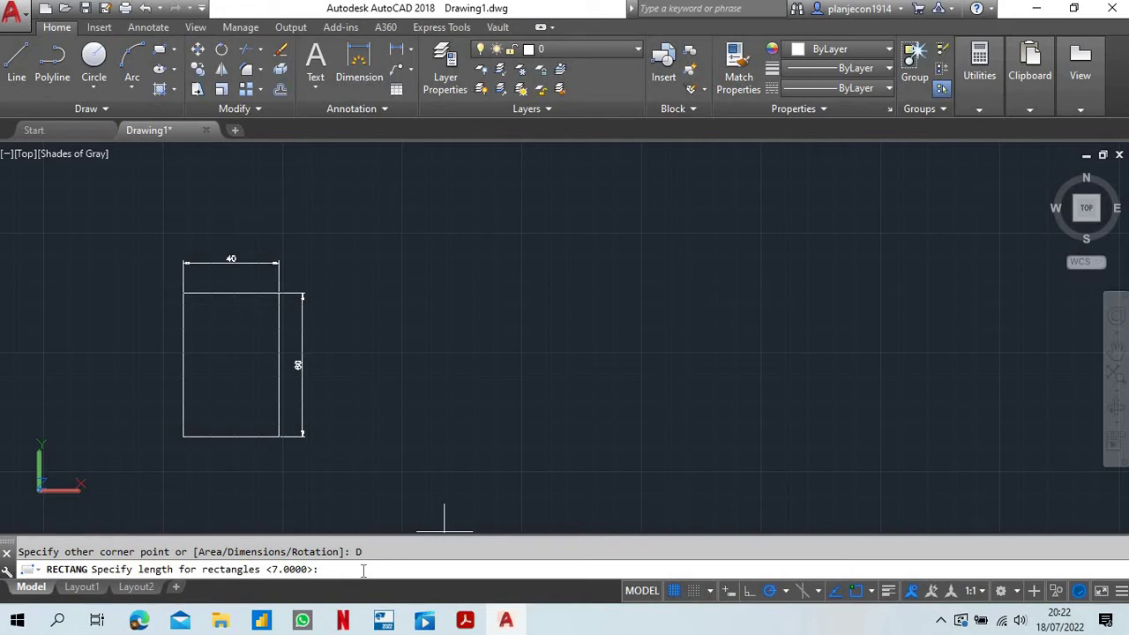
pyautogui.write('40')
pyautogui.press('Return')
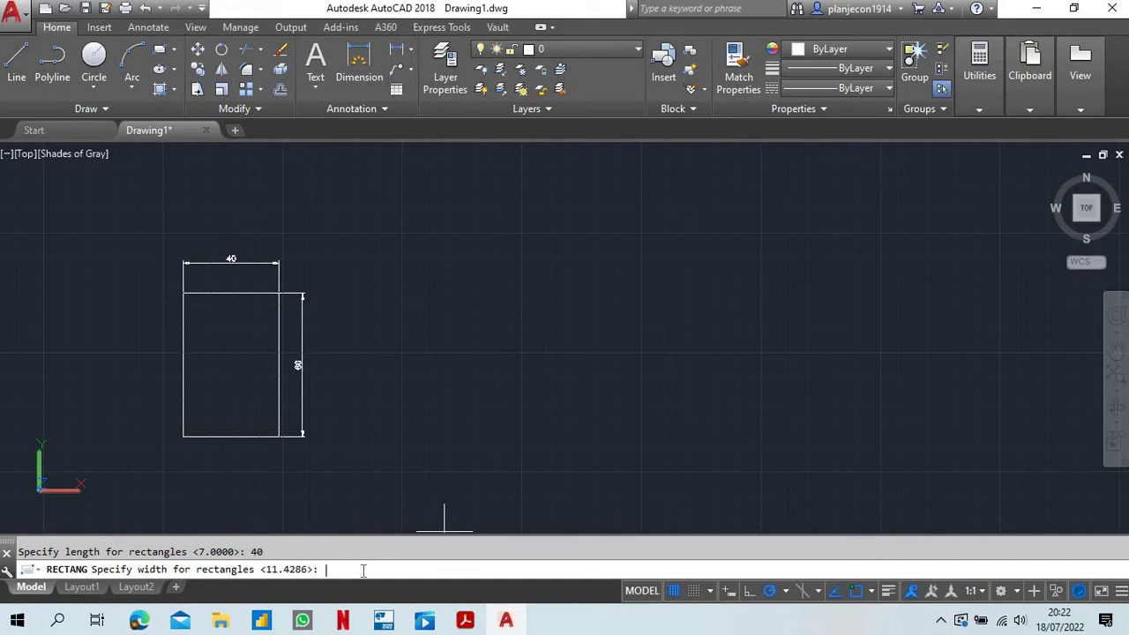
pyautogui.write('60')
pyautogui.press('Return')
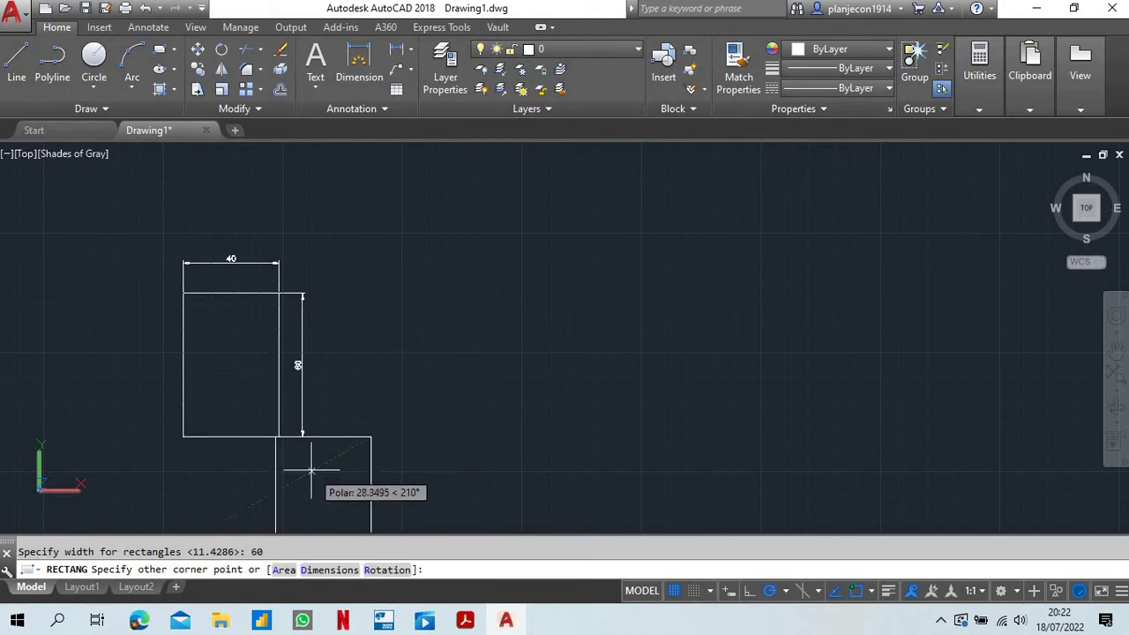
pyautogui.click(440, 361)
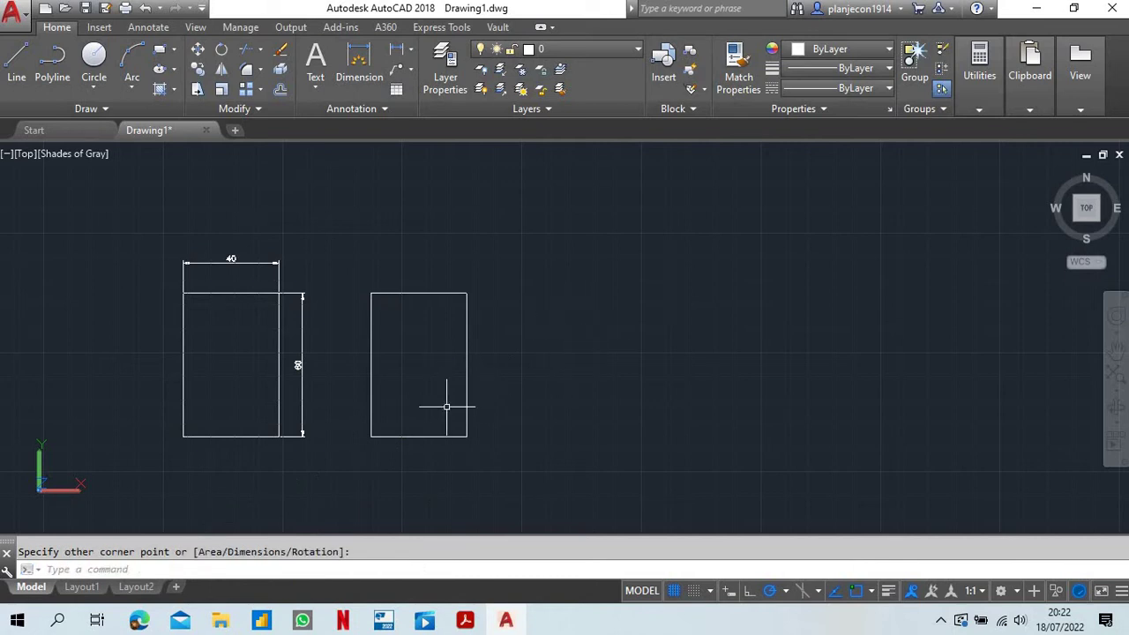
# Draw a third rectangle to the right of the second with the Area option, using area 80 and length 7.
pyautogui.moveTo(395, 402); pyautogui.dragTo(347, 399, button='middle')
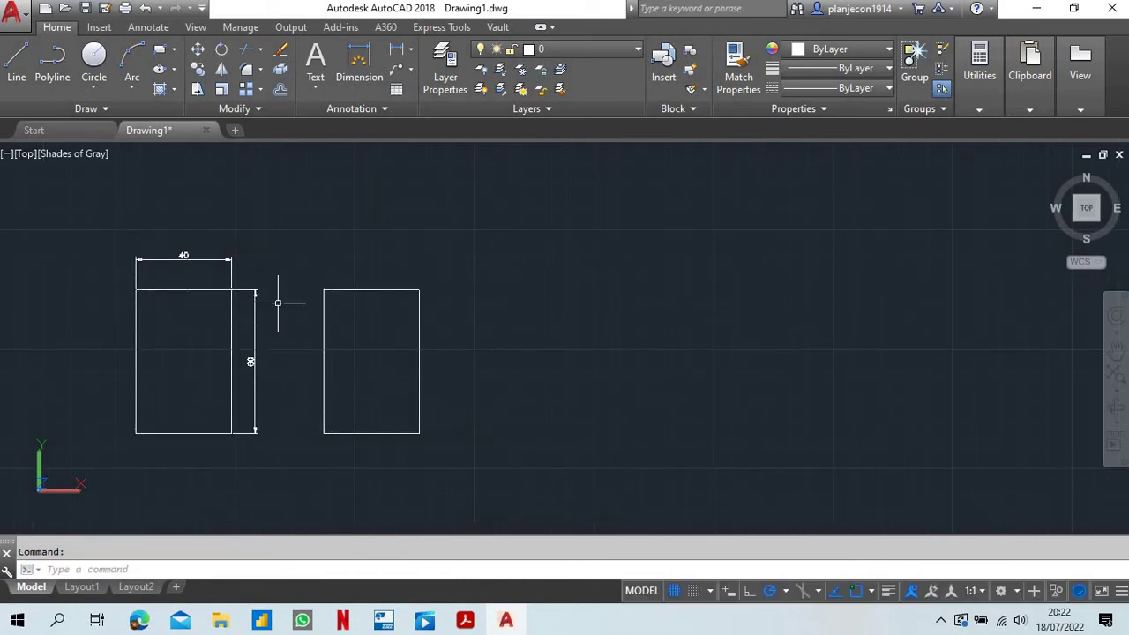
pyautogui.moveTo(542, 348); pyautogui.dragTo(532, 332, button='middle')
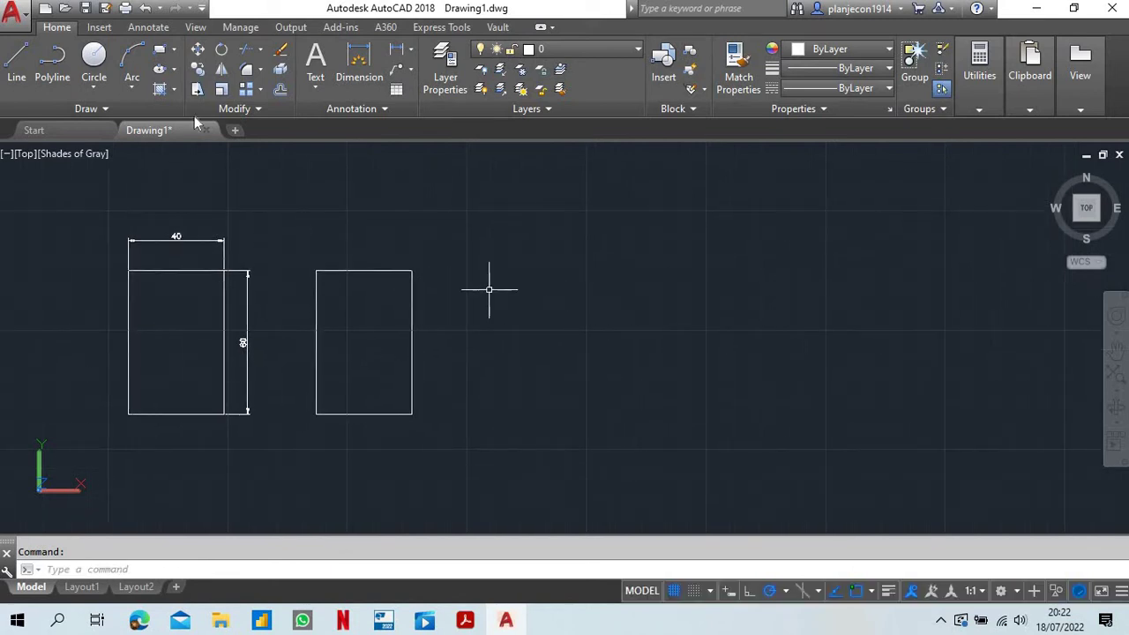
pyautogui.click(175, 50)
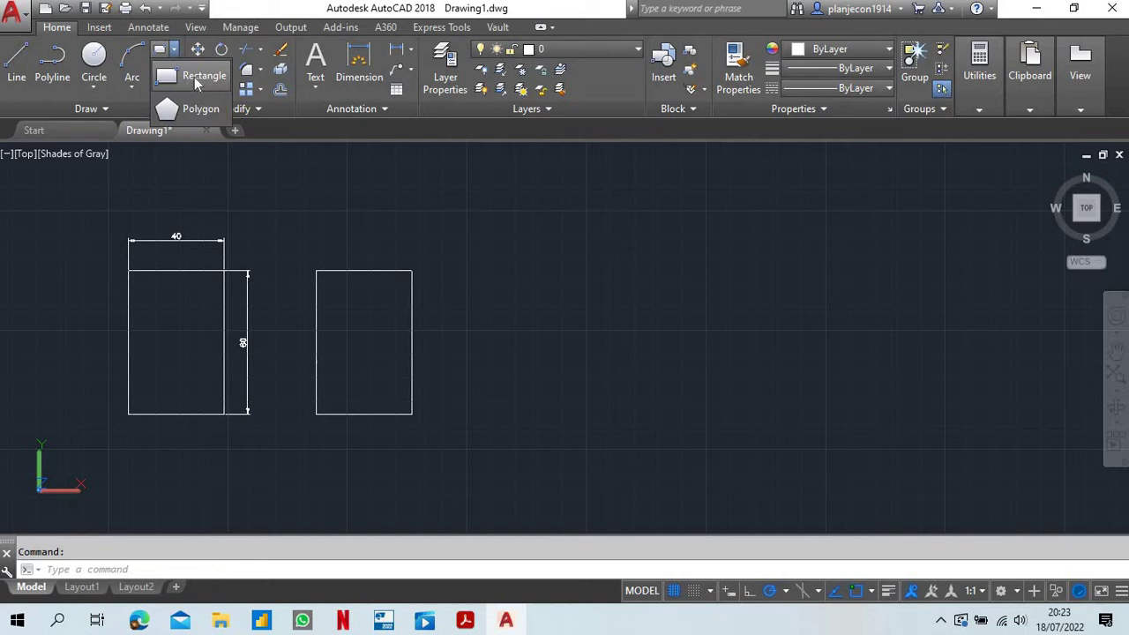
pyautogui.click(198, 80)
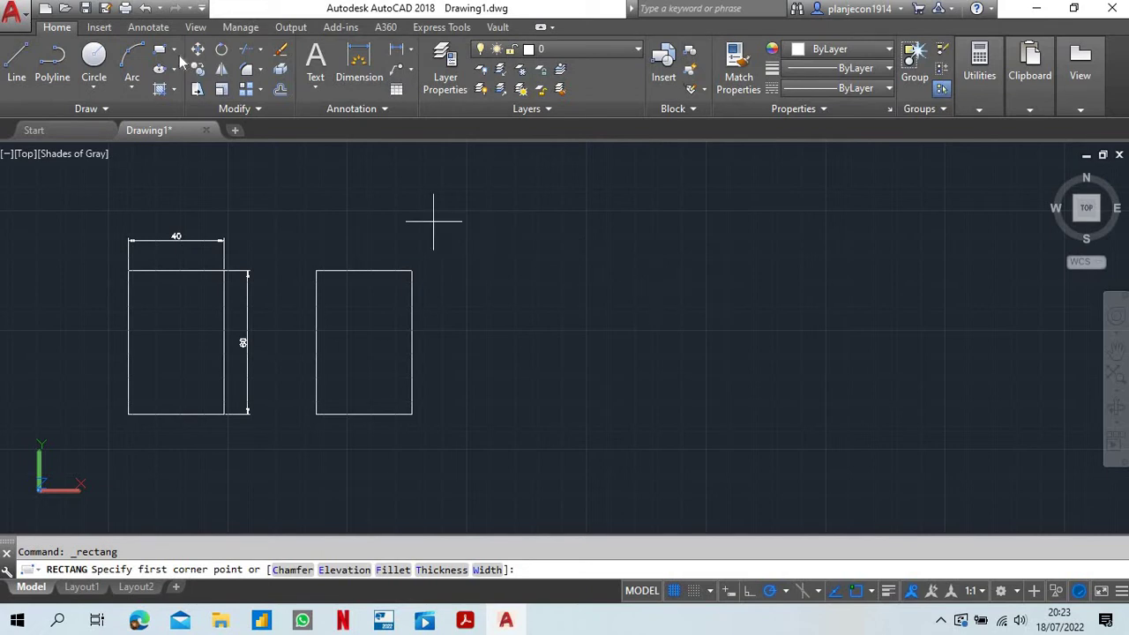
pyautogui.click(506, 414)
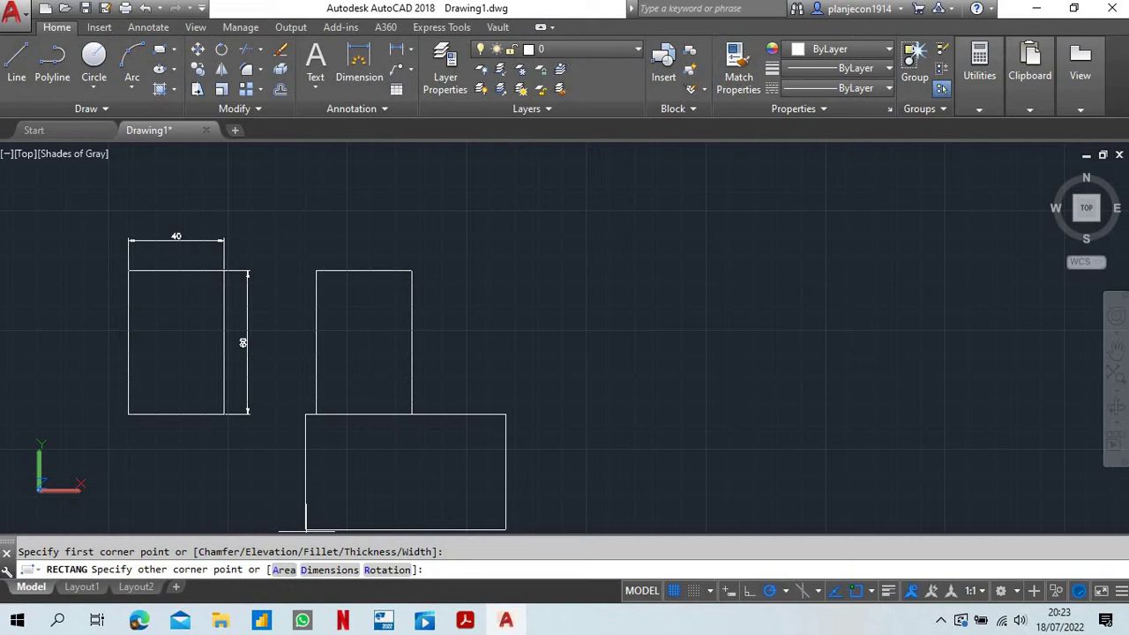
pyautogui.click(283, 570)
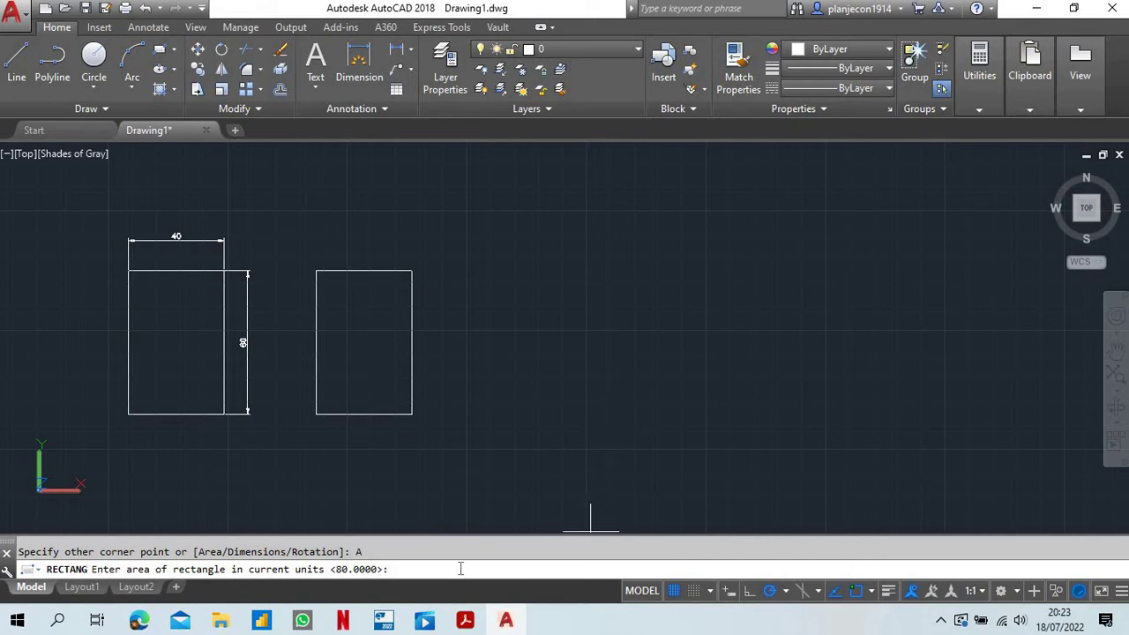
pyautogui.write('80')
pyautogui.press('Return')
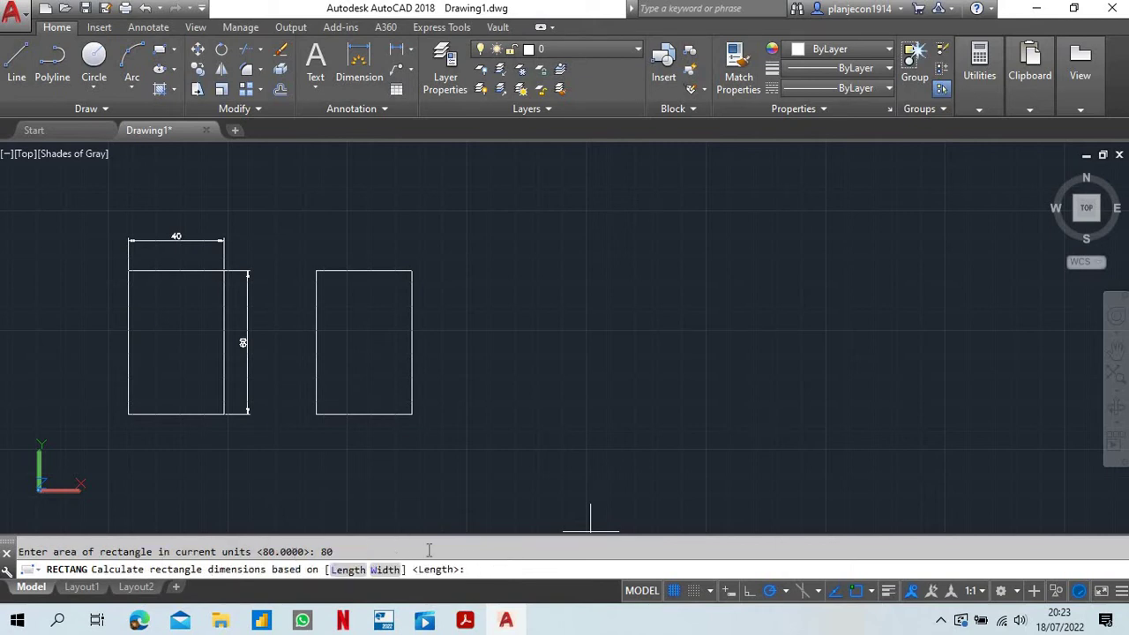
pyautogui.click(344, 570)
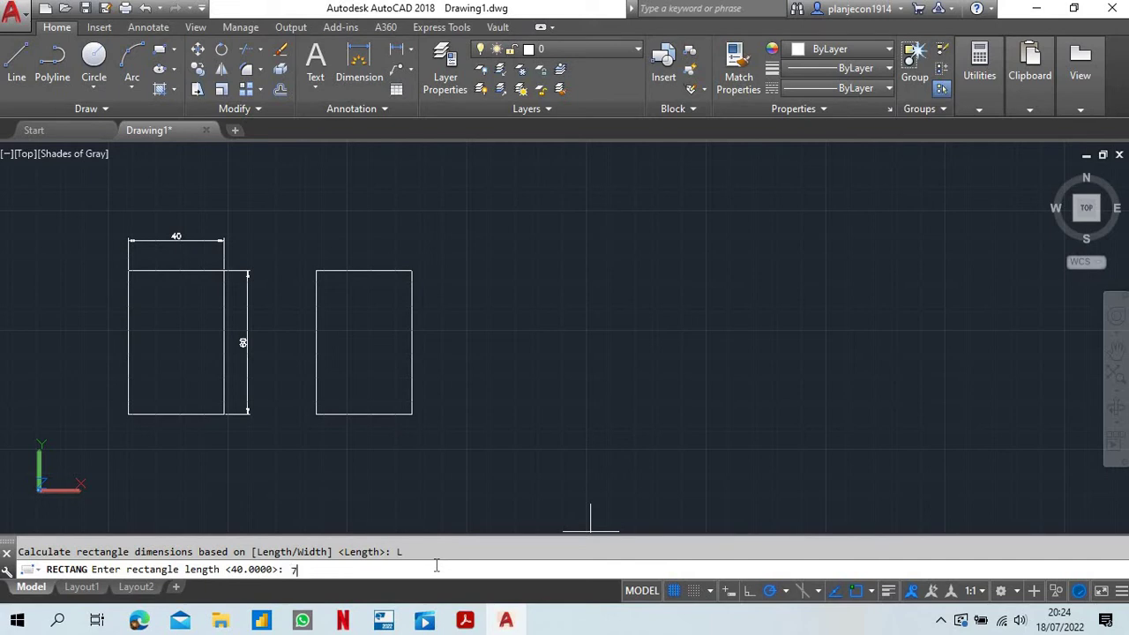
pyautogui.press('Return')
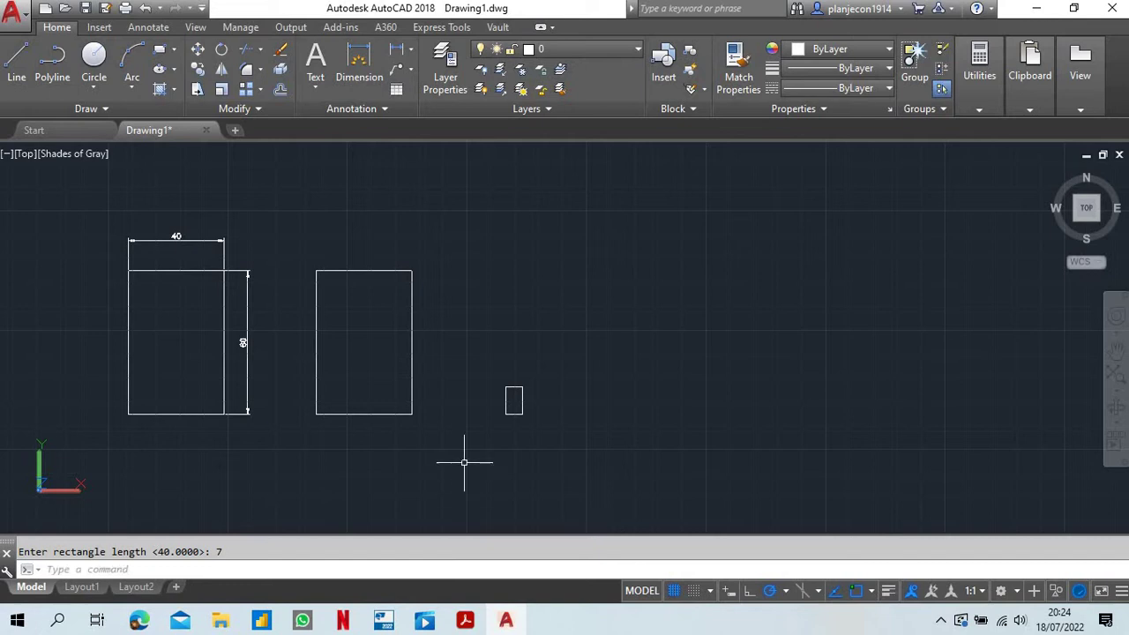
# Add a linear dimension between the small rectangle's two bottom corners, placing it below the rectangle.
pyautogui.click(563, 420)
pyautogui.scroll(3, 569, 424)
pyautogui.scroll(3, 556, 412)
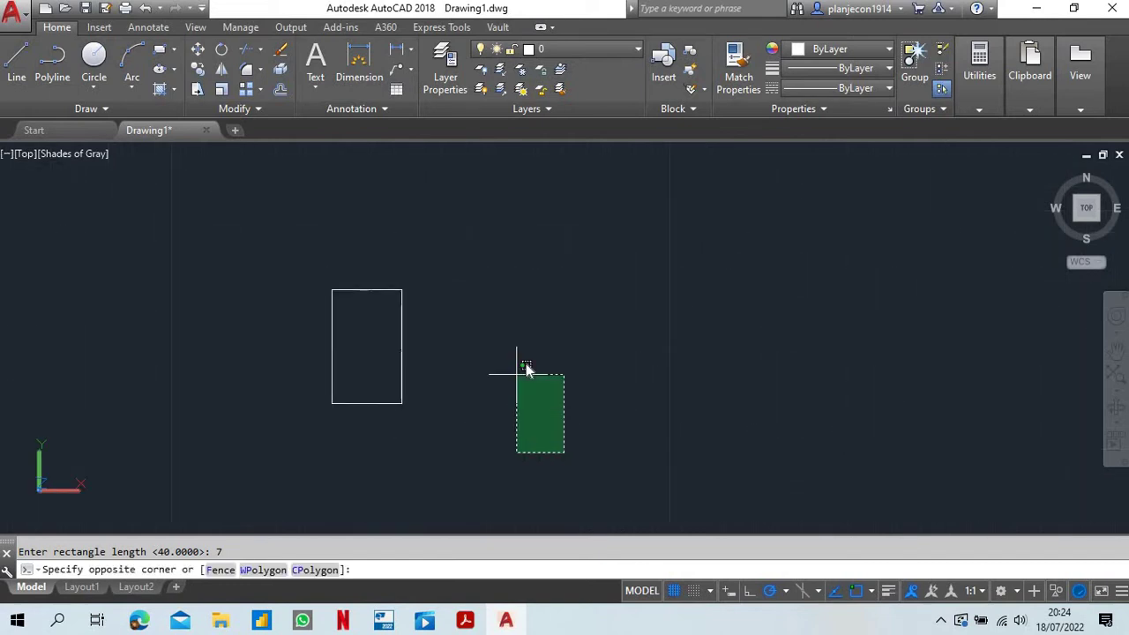
pyautogui.rightClick(494, 331)
pyautogui.click(475, 331)
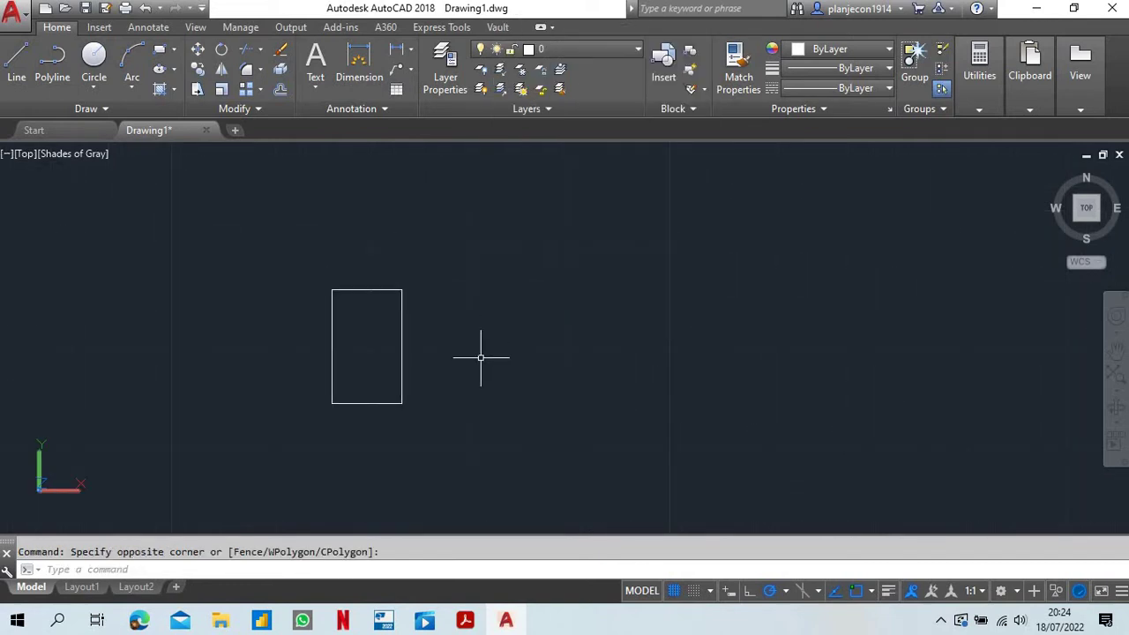
pyautogui.click(396, 50)
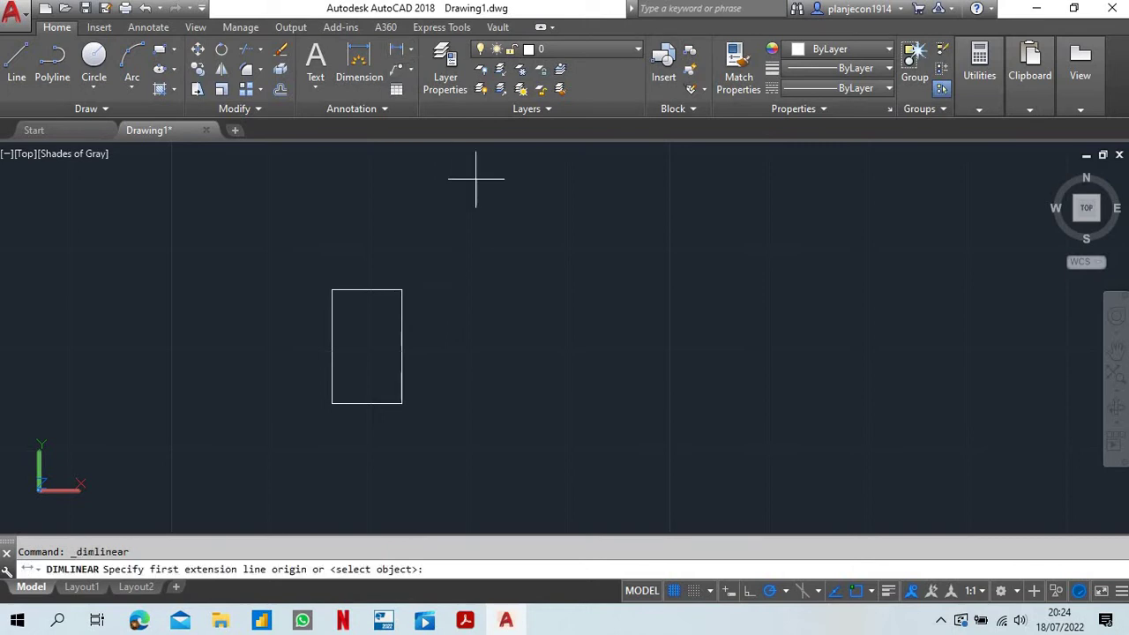
pyautogui.click(332, 403)
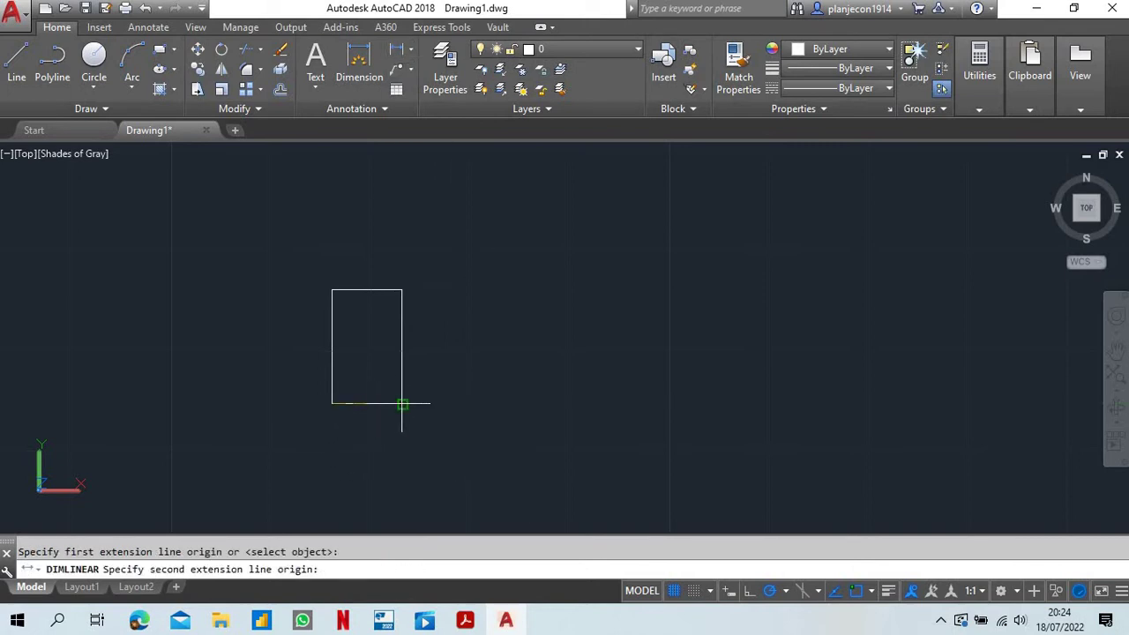
pyautogui.click(401, 403)
pyautogui.click(388, 466)
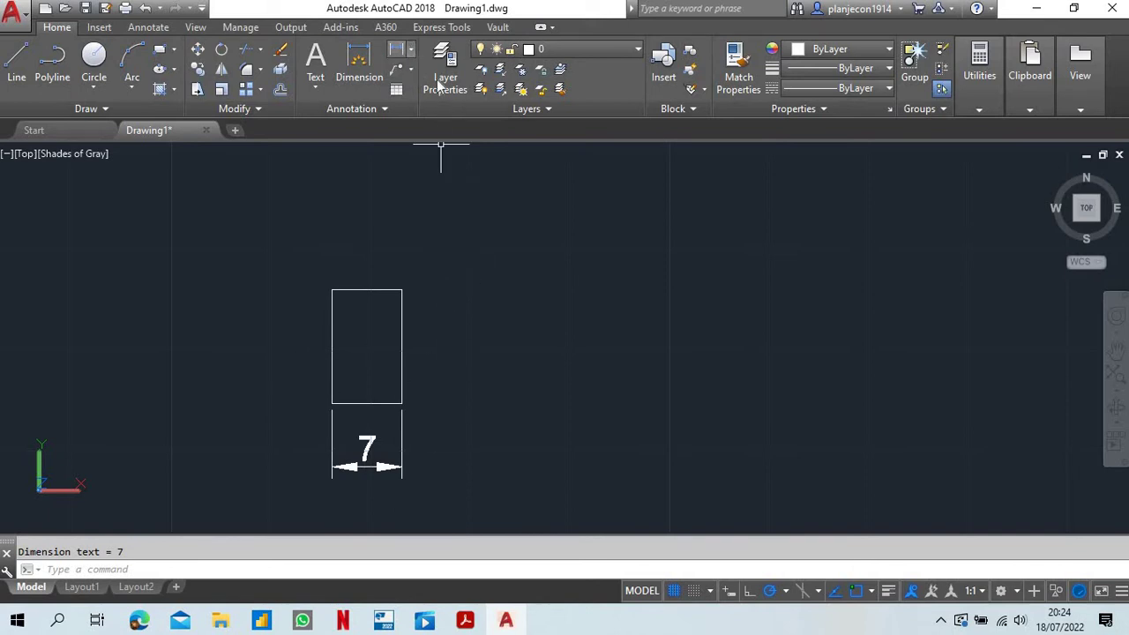
# Add a linear dimension along the small rectangle's right edge, placing the dimension line to its right.
pyautogui.click(396, 49)
pyautogui.click(401, 403)
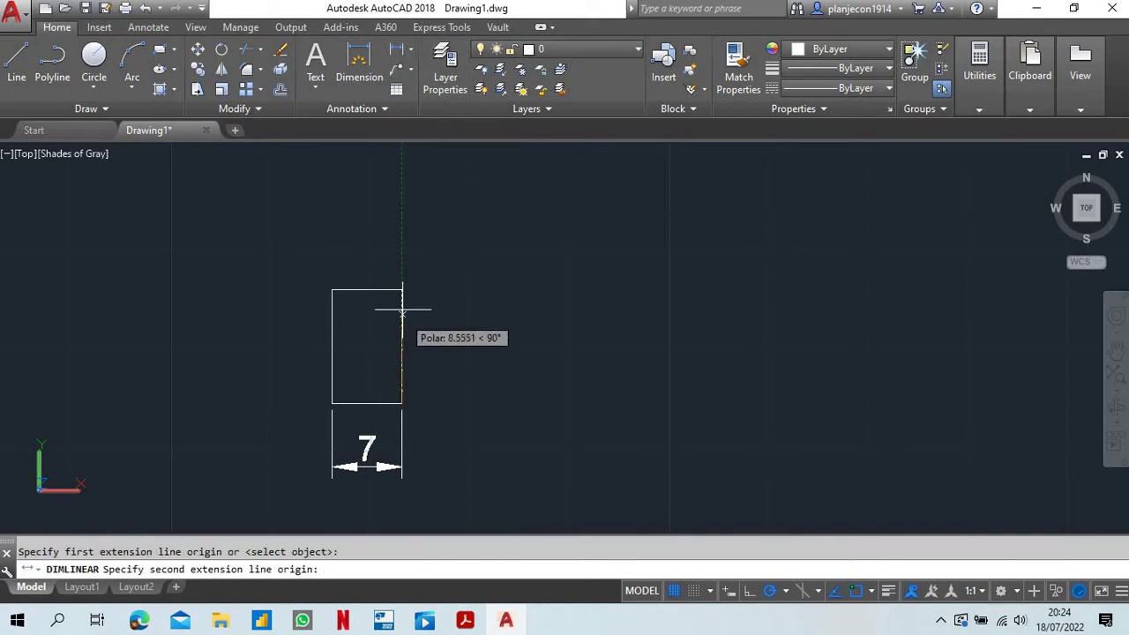
pyautogui.click(402, 290)
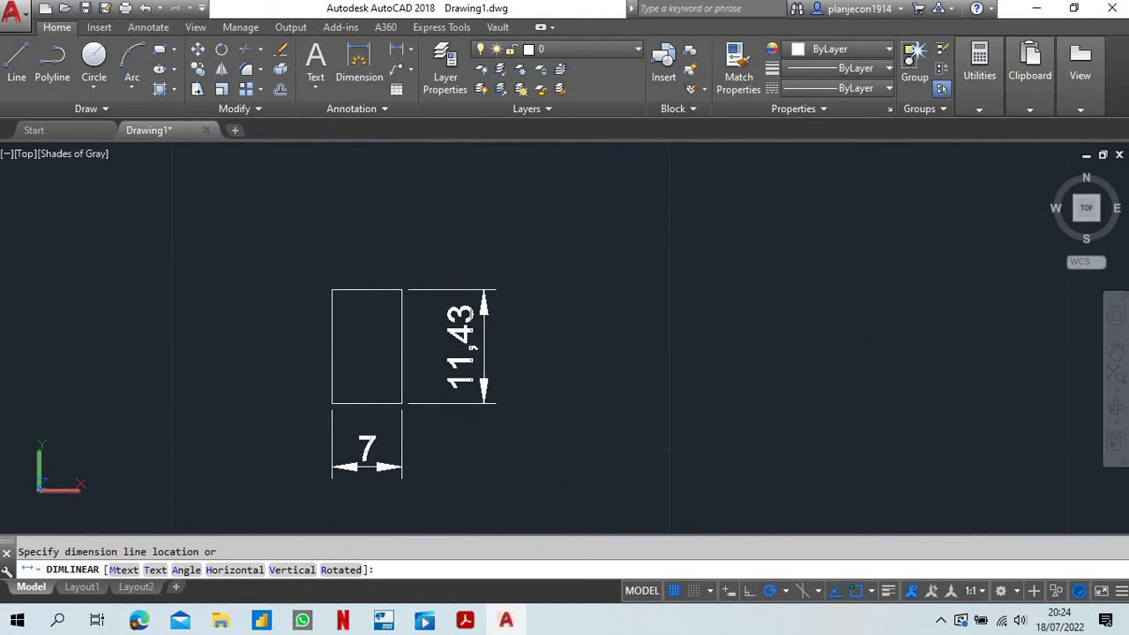
pyautogui.click(485, 346)
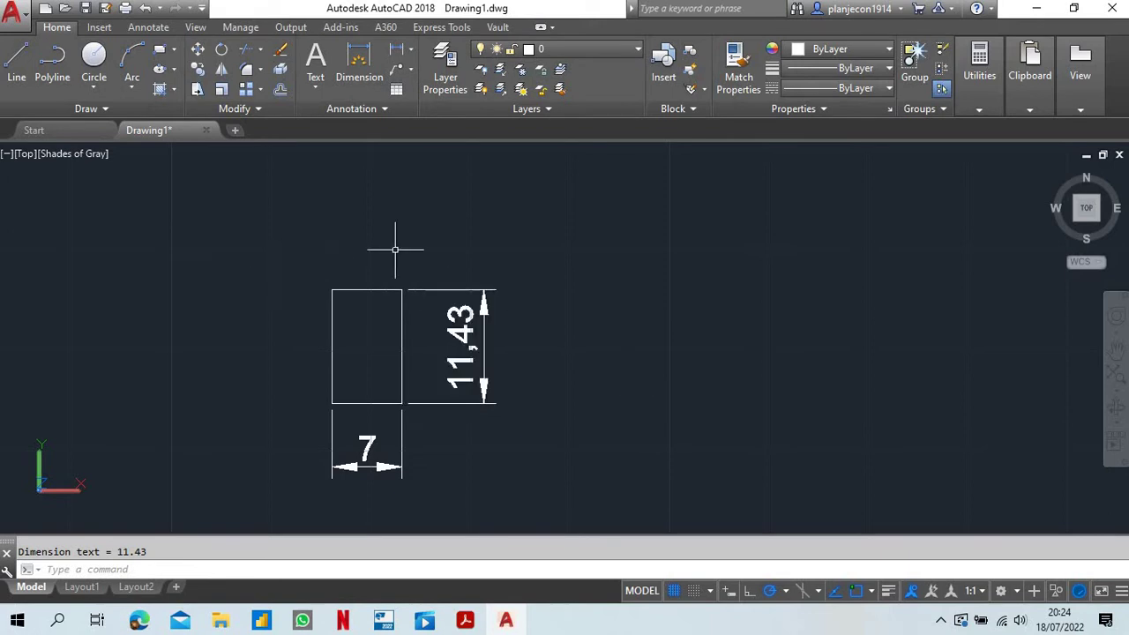
# Measure the area and perimeter of the small dimensioned rectangle with the AREA command's Object option.
pyautogui.click(334, 571)
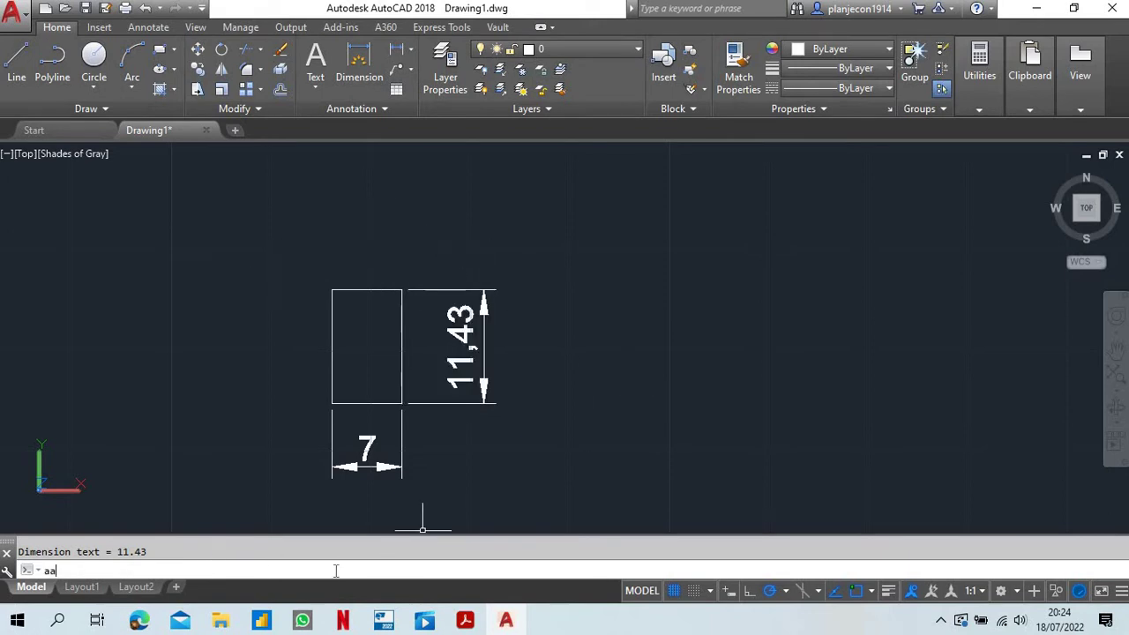
pyautogui.write('aa')
pyautogui.press('Return')
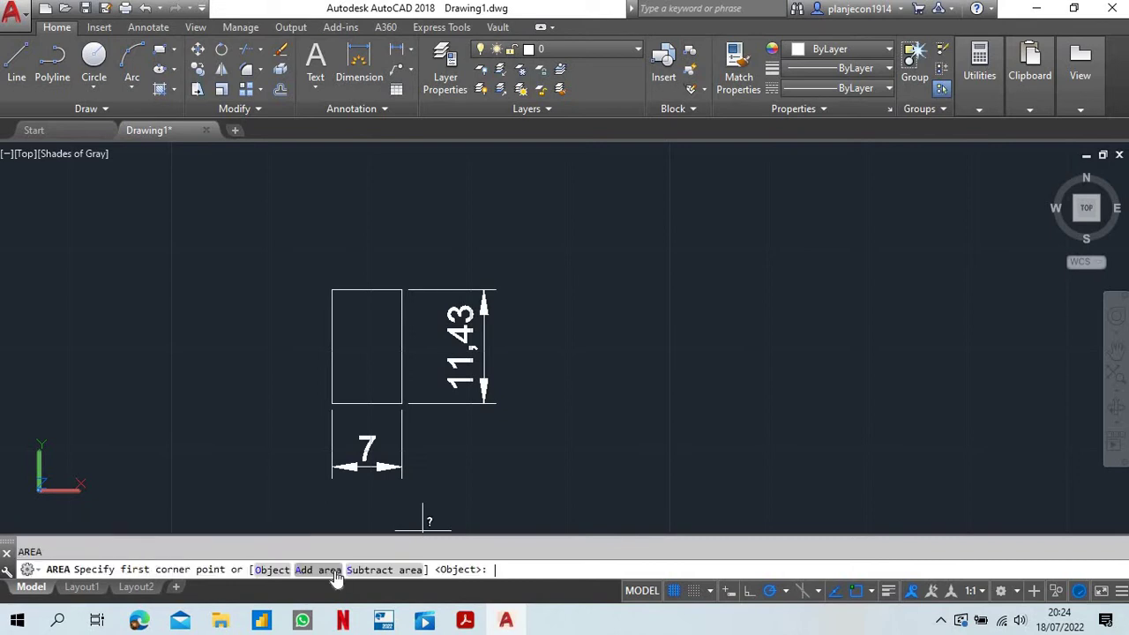
pyautogui.click(271, 569)
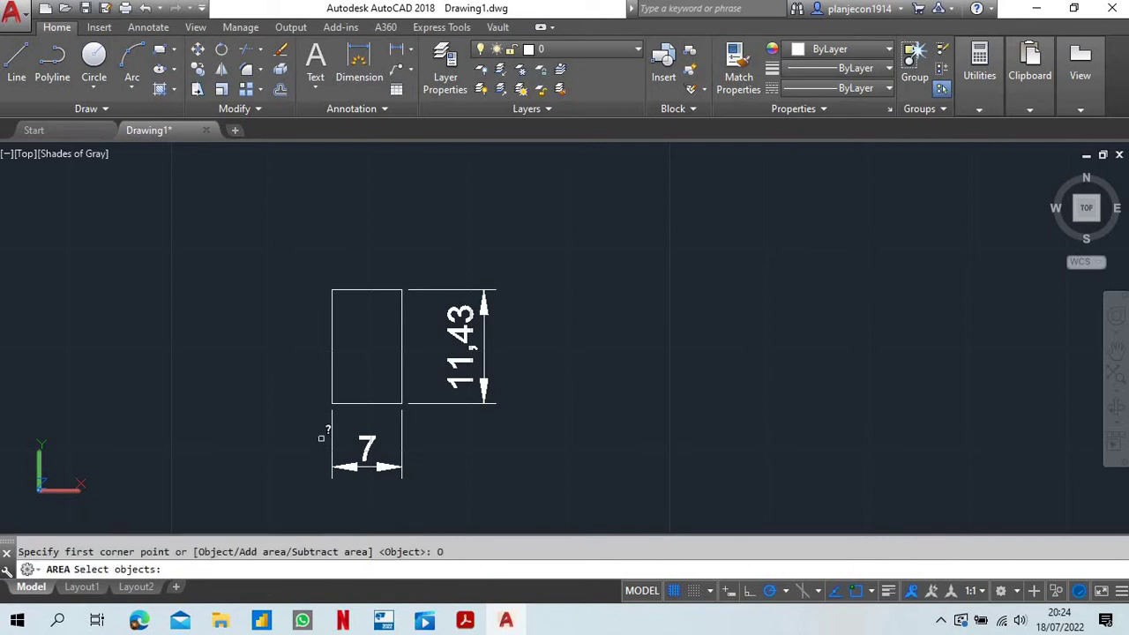
pyautogui.click(333, 365)
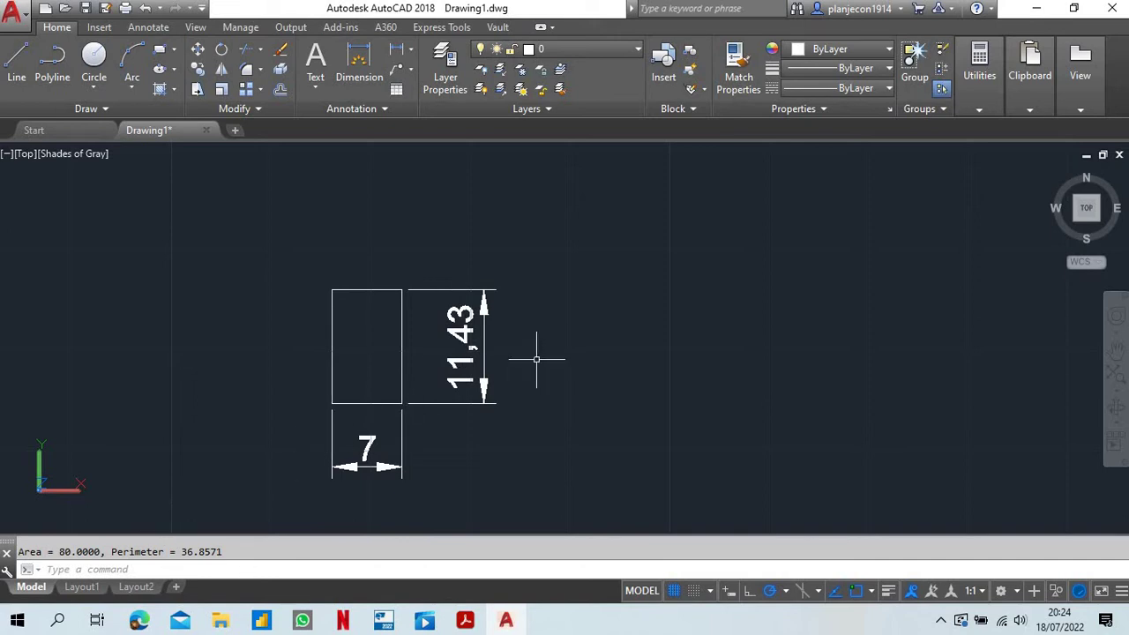
# Draw a fourth rectangle to the right of the small one with the Rotation option, using a rotation angle of 45.
pyautogui.scroll(-2, 412, 320)
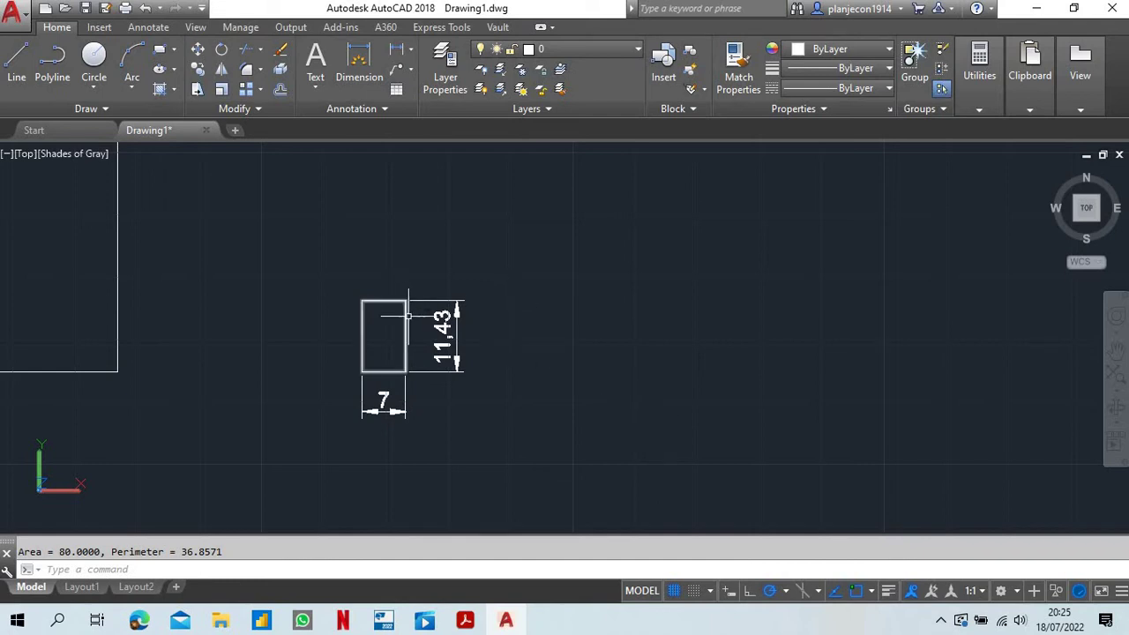
pyautogui.scroll(2, 406, 317)
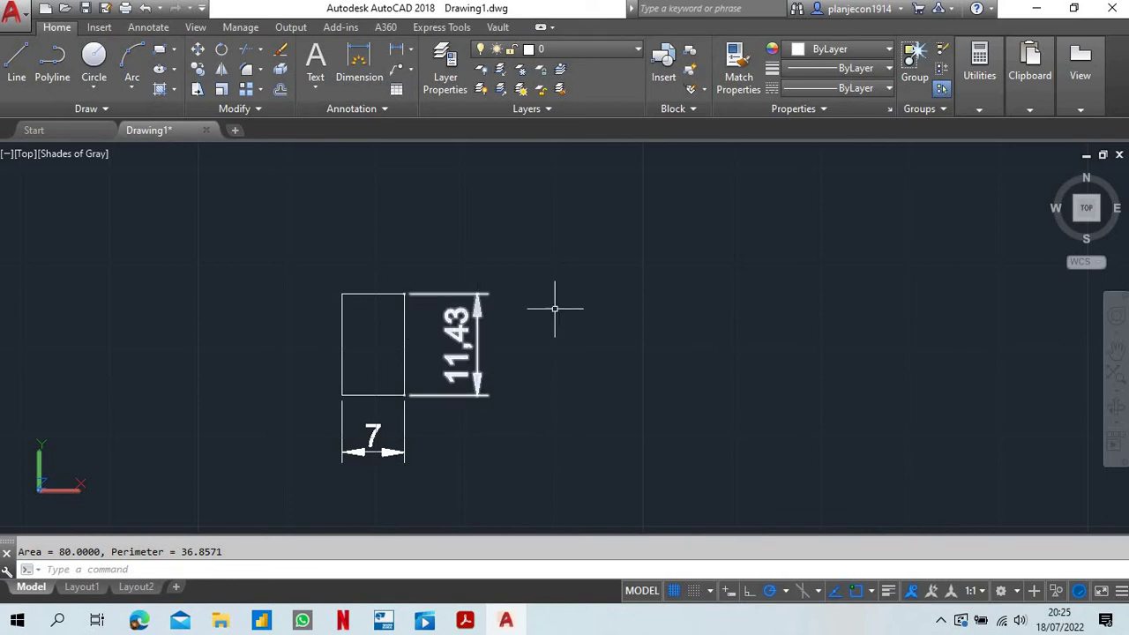
pyautogui.scroll(-4, 297, 227)
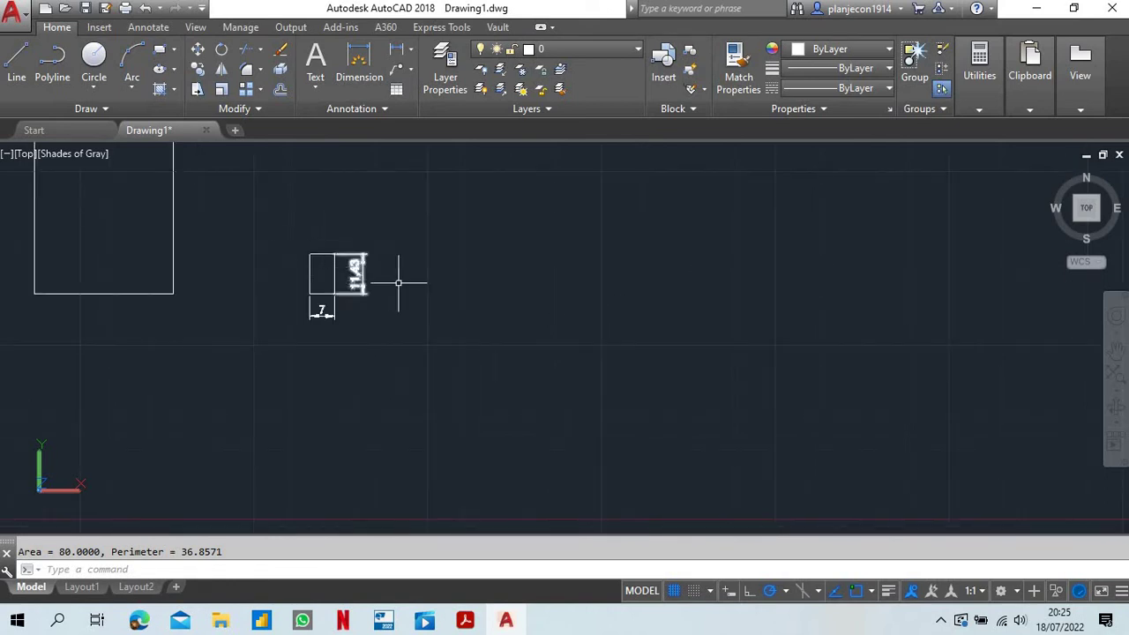
pyautogui.moveTo(423, 295); pyautogui.dragTo(427, 359, button='middle')
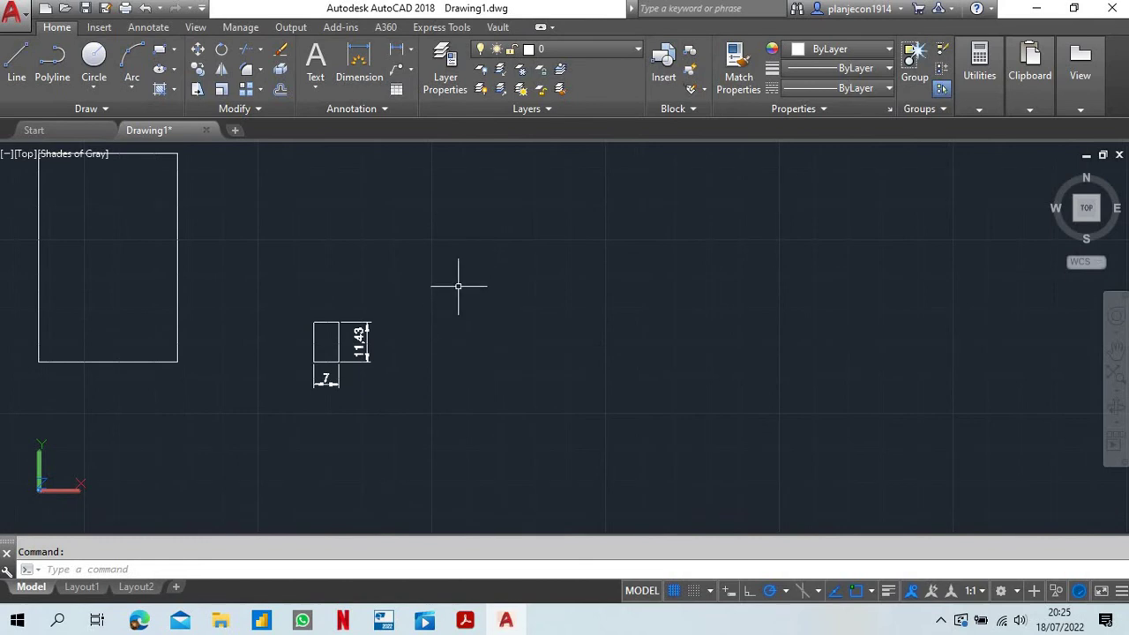
pyautogui.click(174, 49)
pyautogui.click(189, 77)
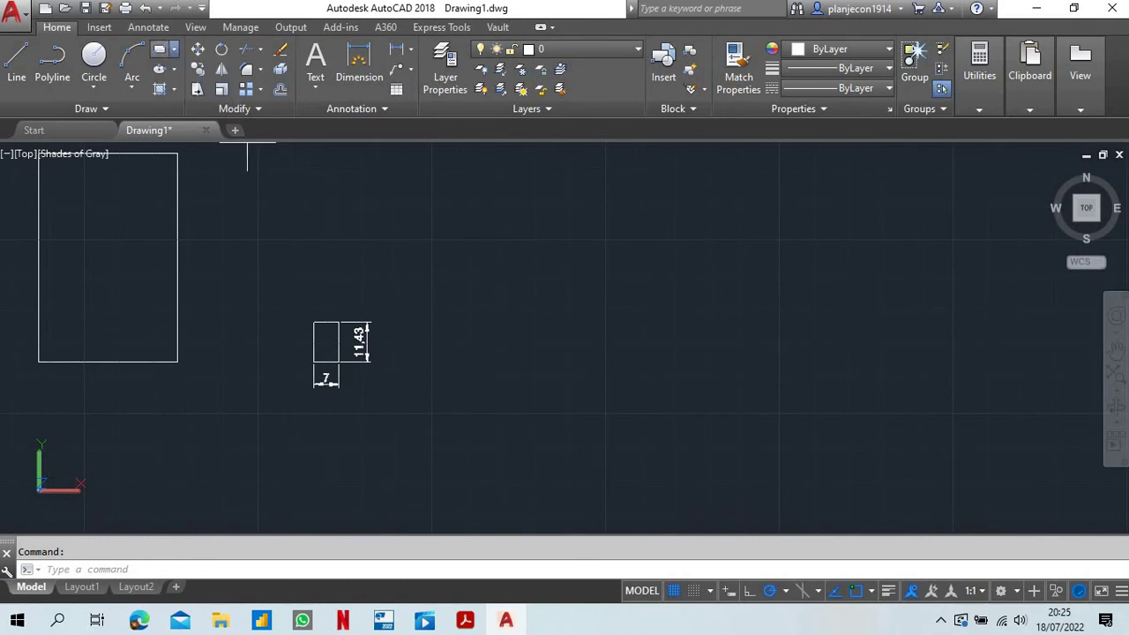
pyautogui.click(470, 361)
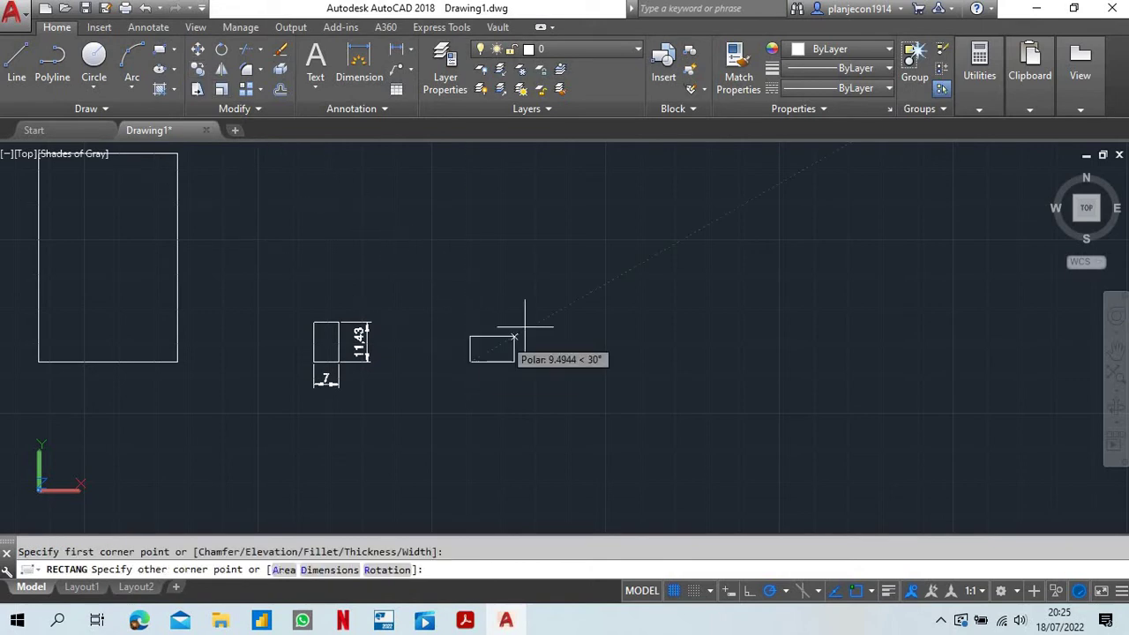
pyautogui.click(371, 569)
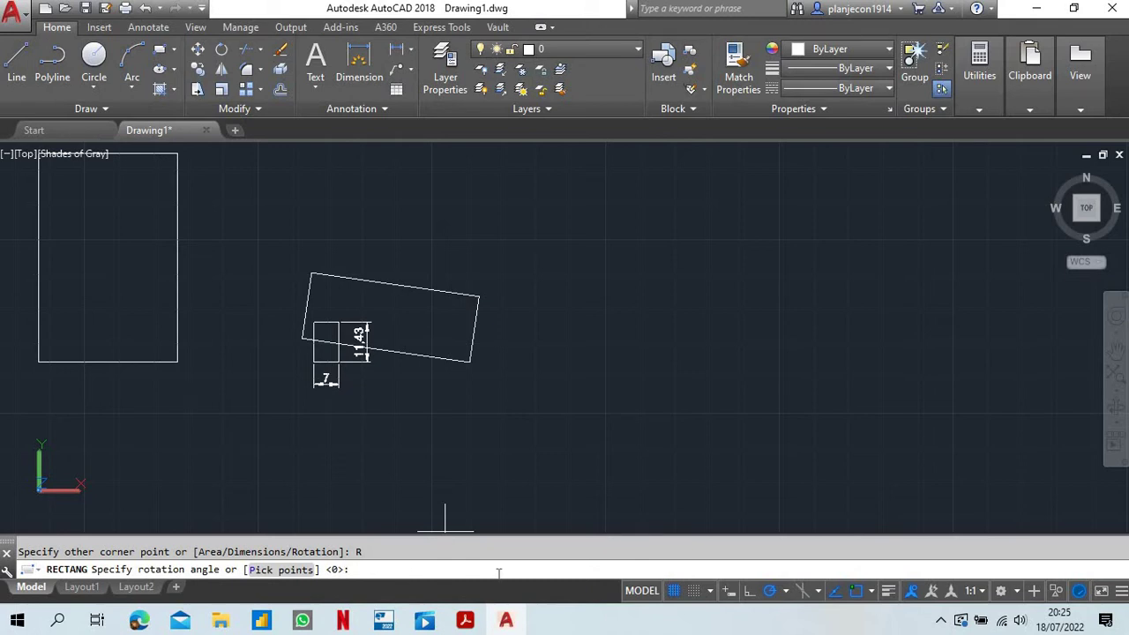
pyautogui.press('Return')
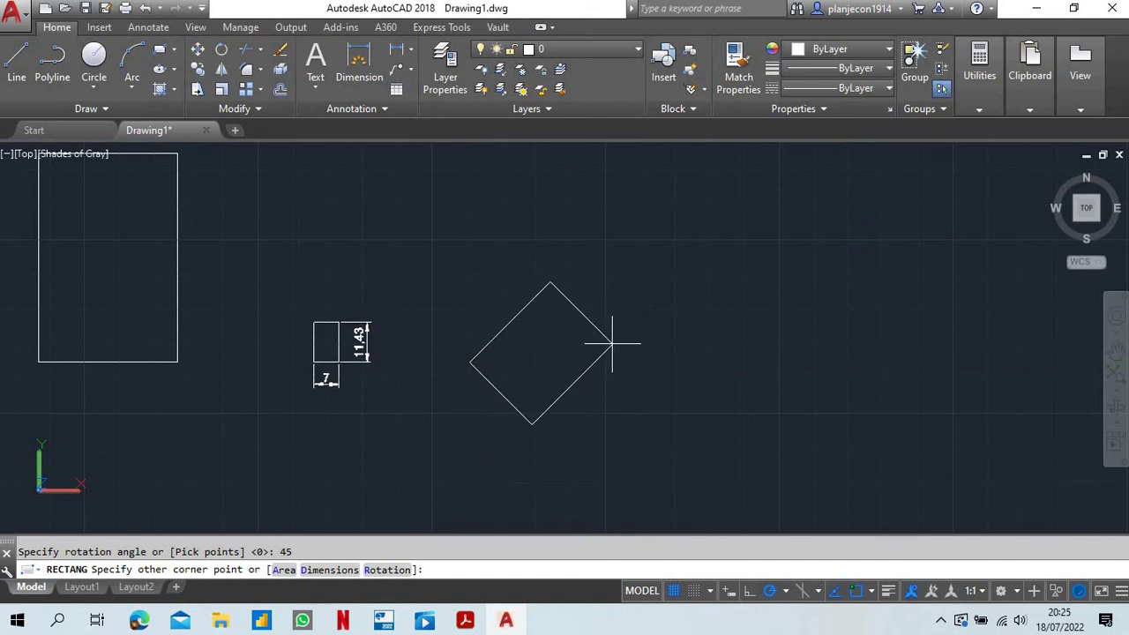
pyautogui.click(613, 343)
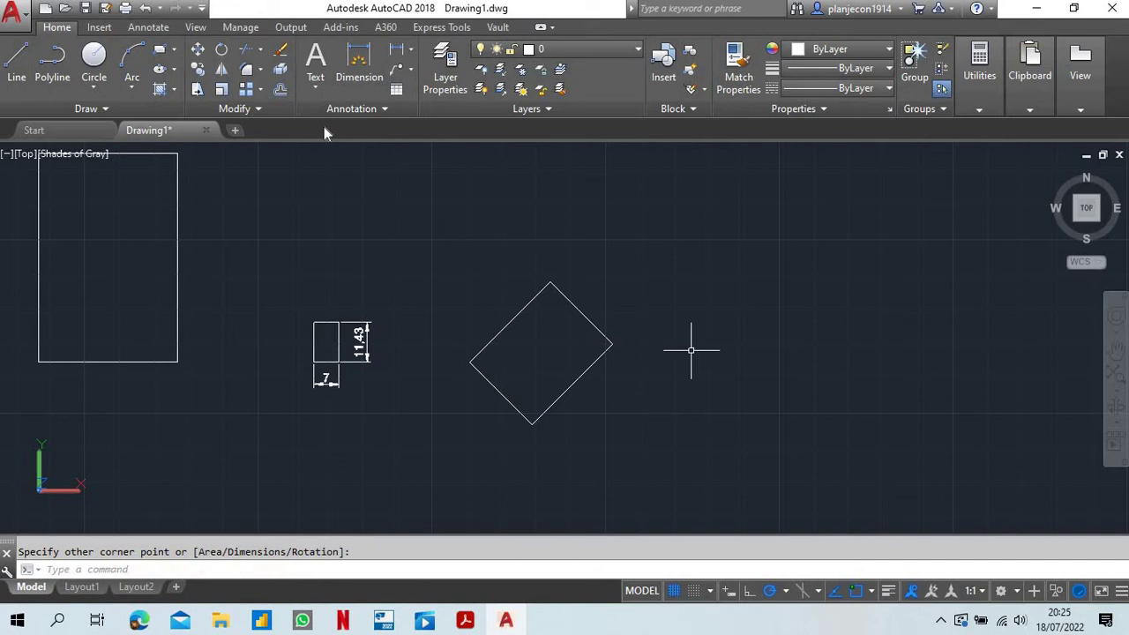
# Draw a horizontal line about 11 units long to the right from the rotated rectangle's lowest corner.
pyautogui.click(19, 64)
pyautogui.click(534, 423)
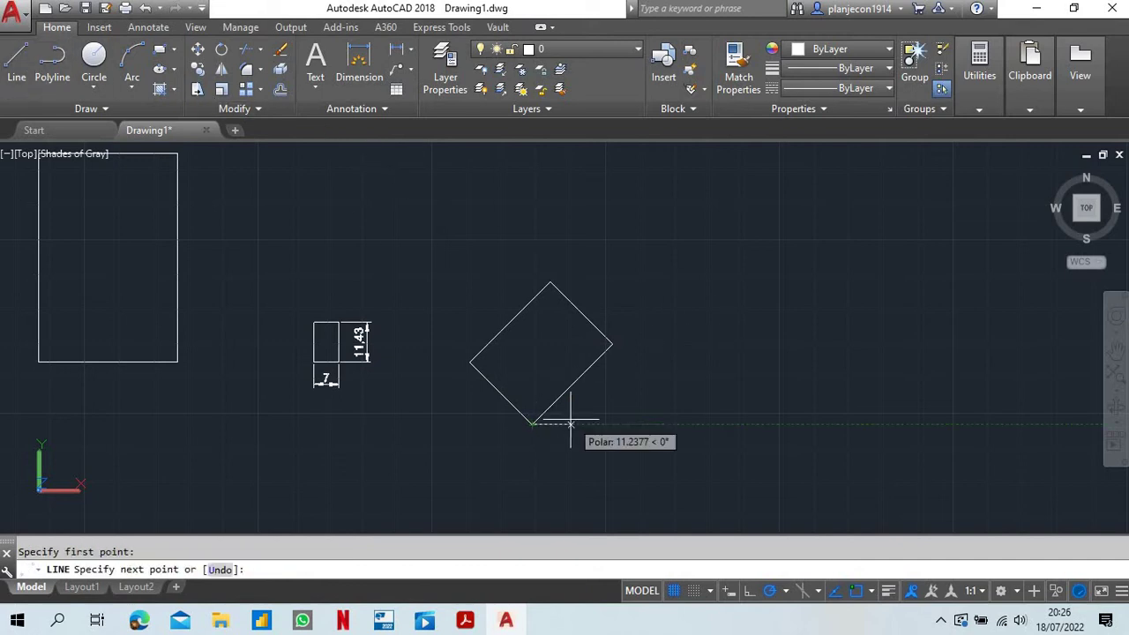
pyautogui.click(570, 424)
pyautogui.rightClick(578, 227)
pyautogui.click(611, 235)
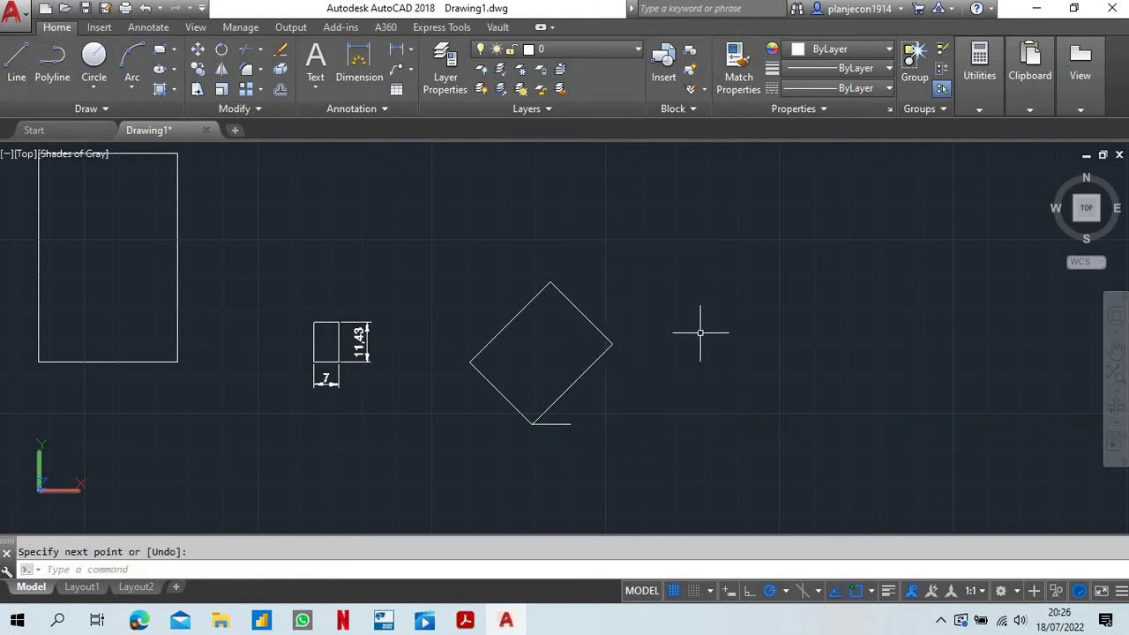
# Add an angular dimension between the short horizontal line and the rotated rectangle's lower-right edge, placing the arc to the right.
pyautogui.write('dan')
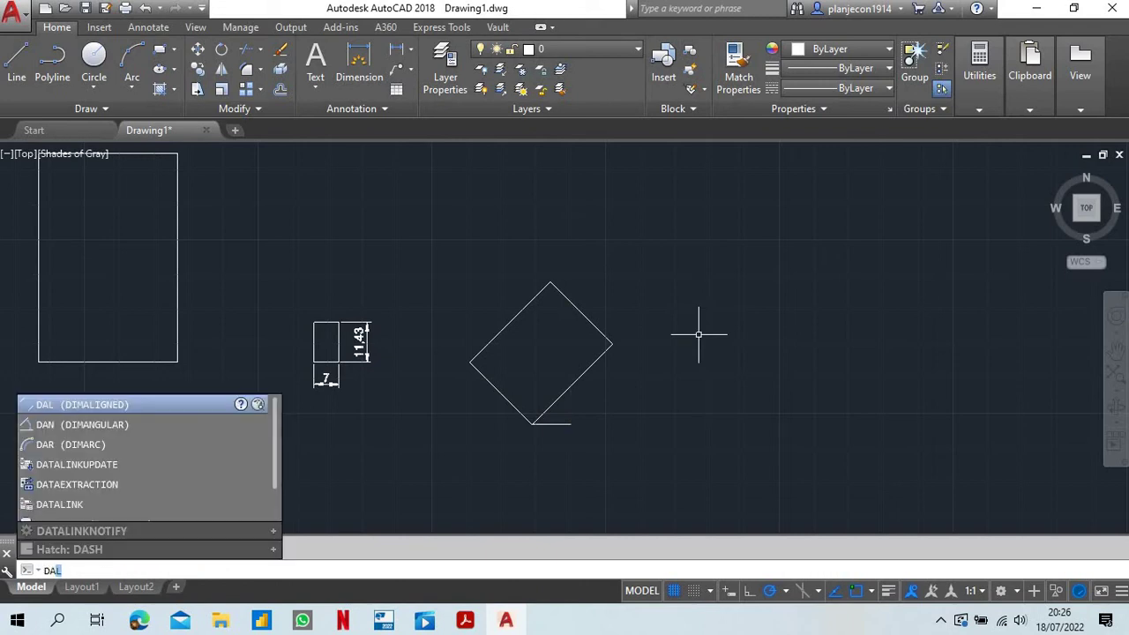
pyautogui.press('Return')
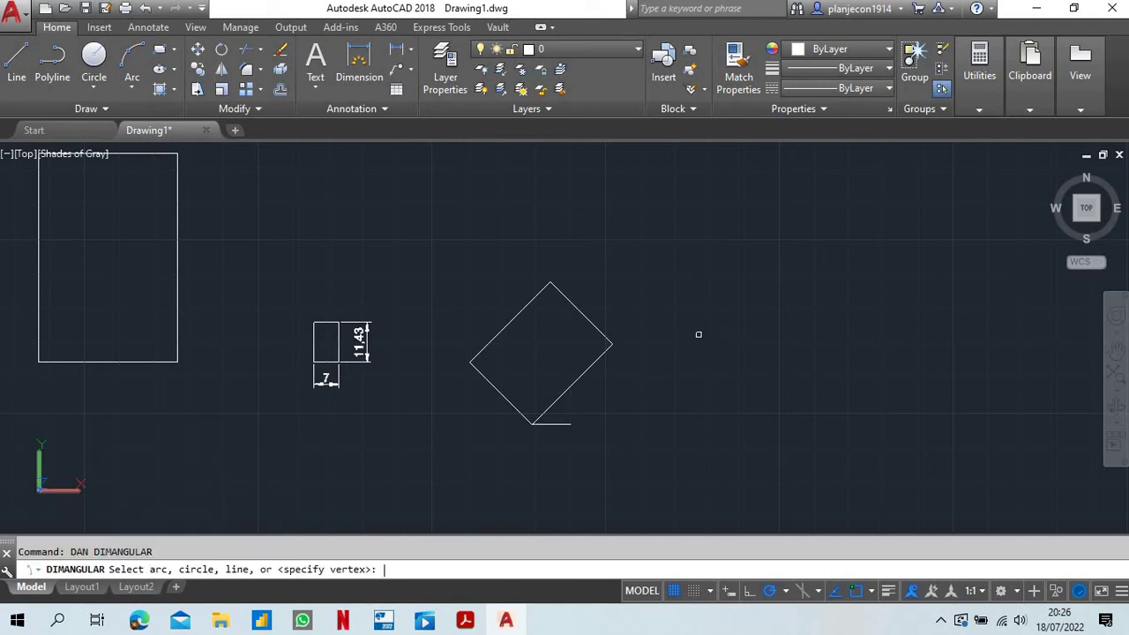
pyautogui.click(558, 424)
pyautogui.click(565, 393)
pyautogui.click(615, 389)
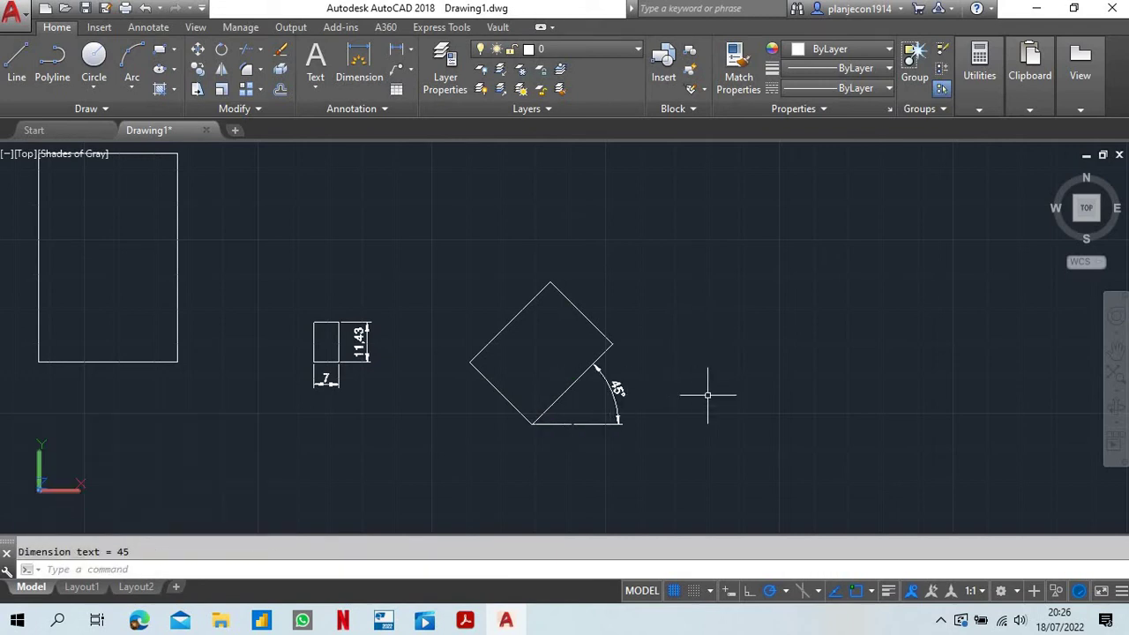
pyautogui.scroll(1, 675, 422)
pyautogui.scroll(1, 657, 441)
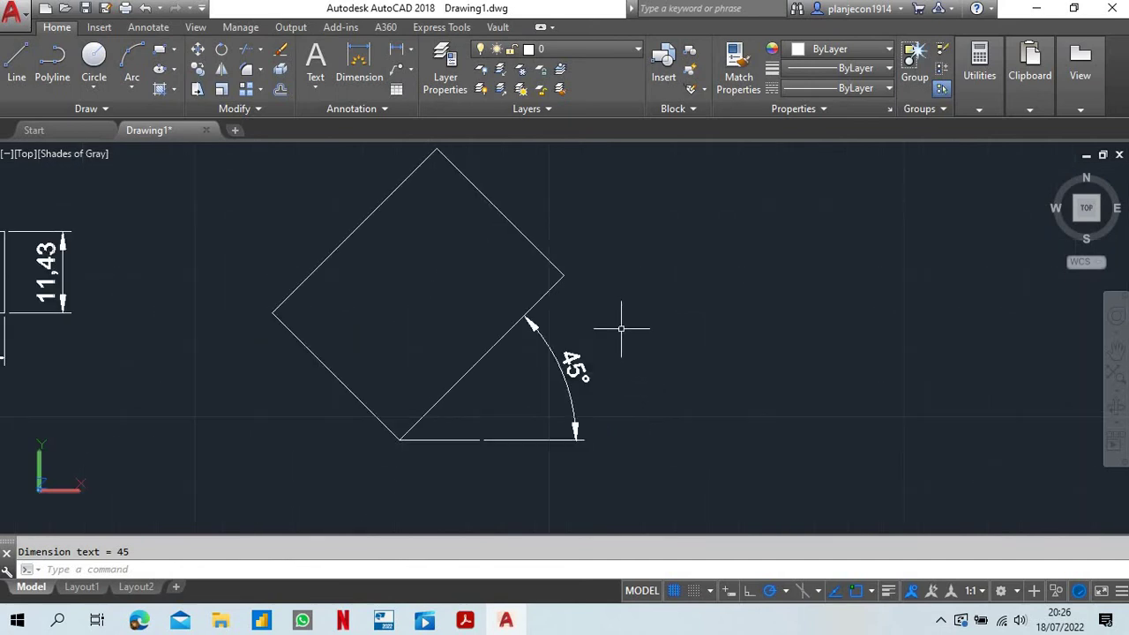
# Draw a fifth rectangle to the right of the rotated one, setting the Rotation option to an angle of 0.
pyautogui.scroll(-2, 621, 328)
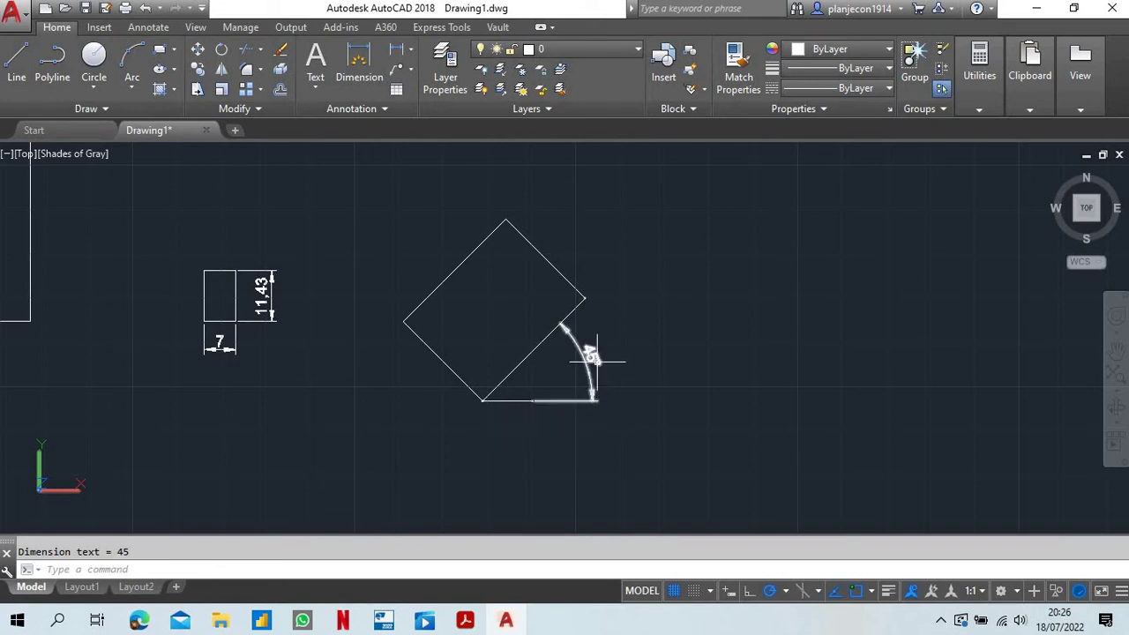
pyautogui.scroll(-2, 529, 328)
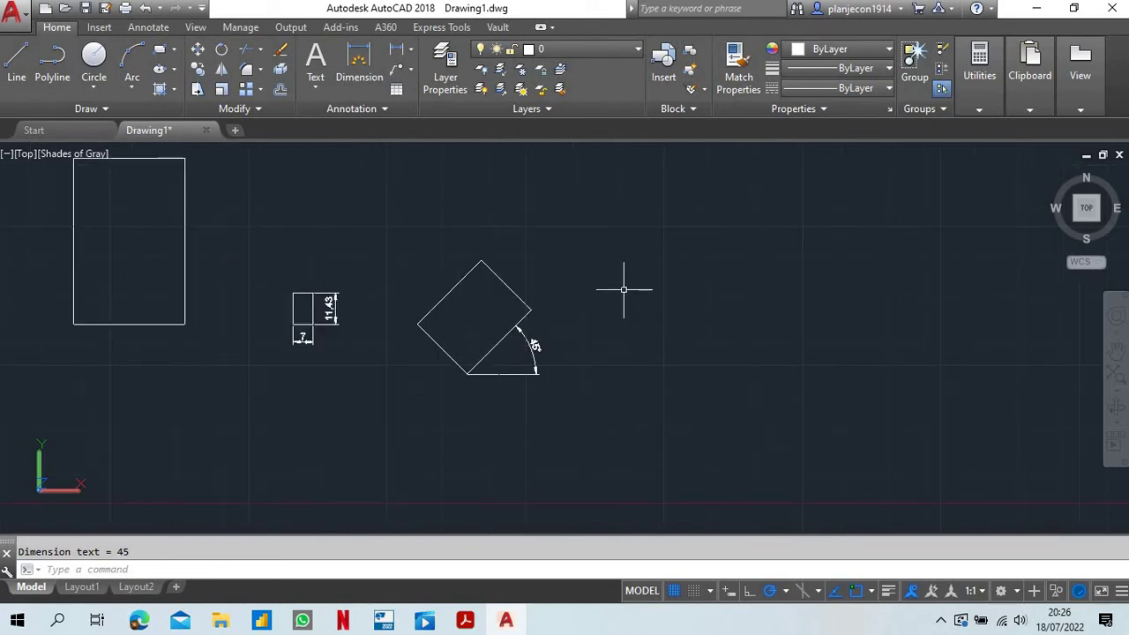
pyautogui.click(162, 50)
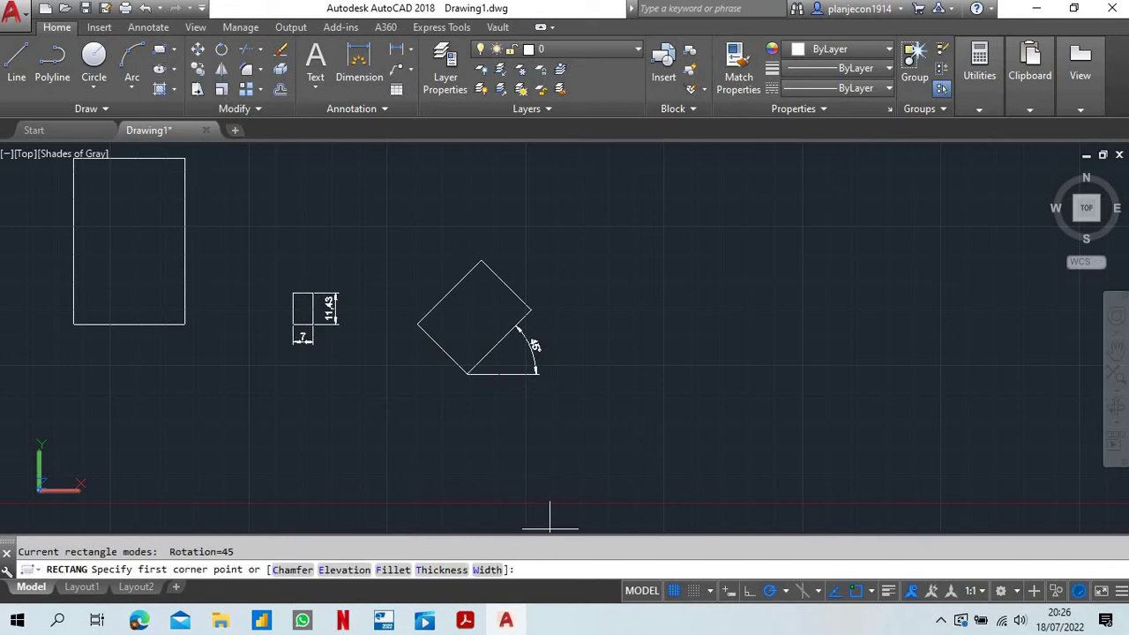
pyautogui.click(645, 357)
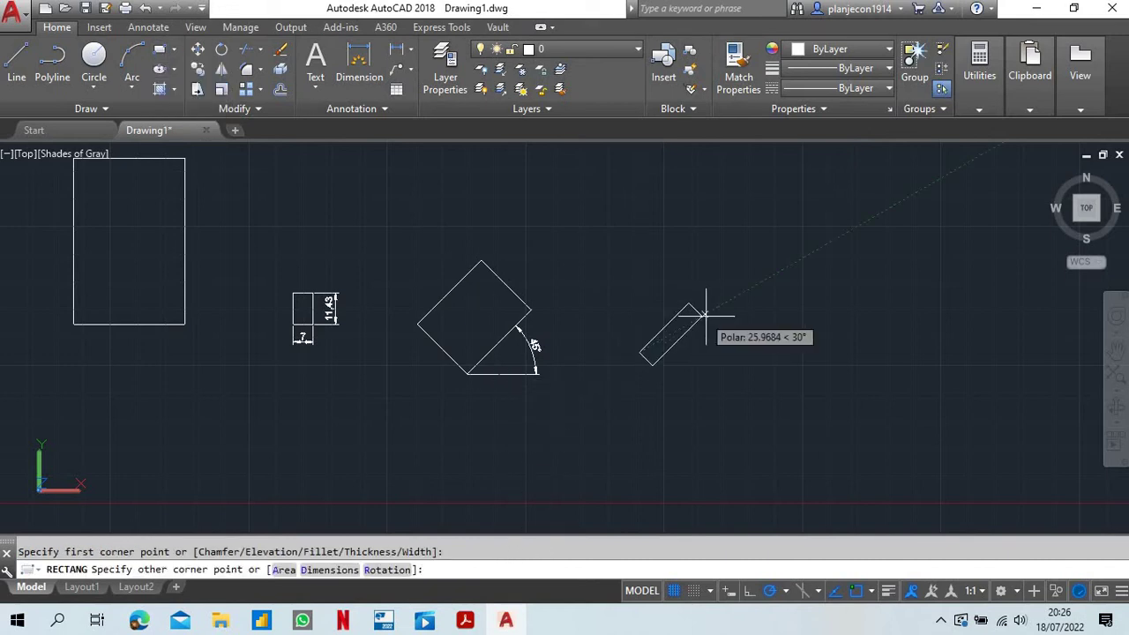
pyautogui.click(377, 569)
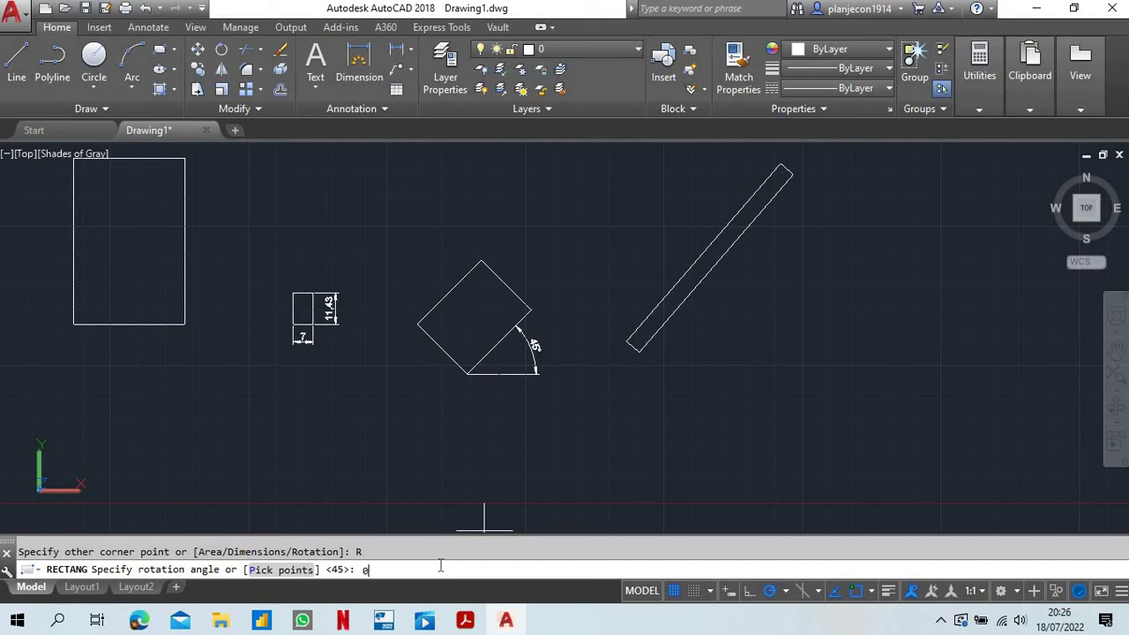
pyautogui.press('Return')
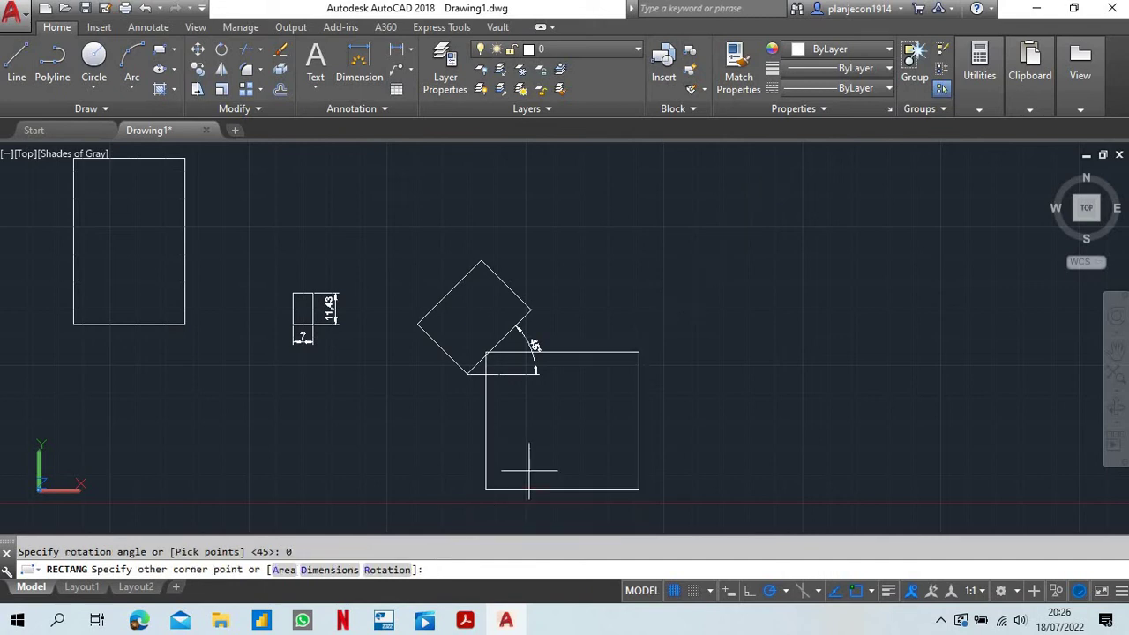
pyautogui.click(744, 234)
# Draw a rectangle below the row of shapes with the Chamfer option, using 5 for both chamfer distances.
pyautogui.scroll(-5, 441, 365)
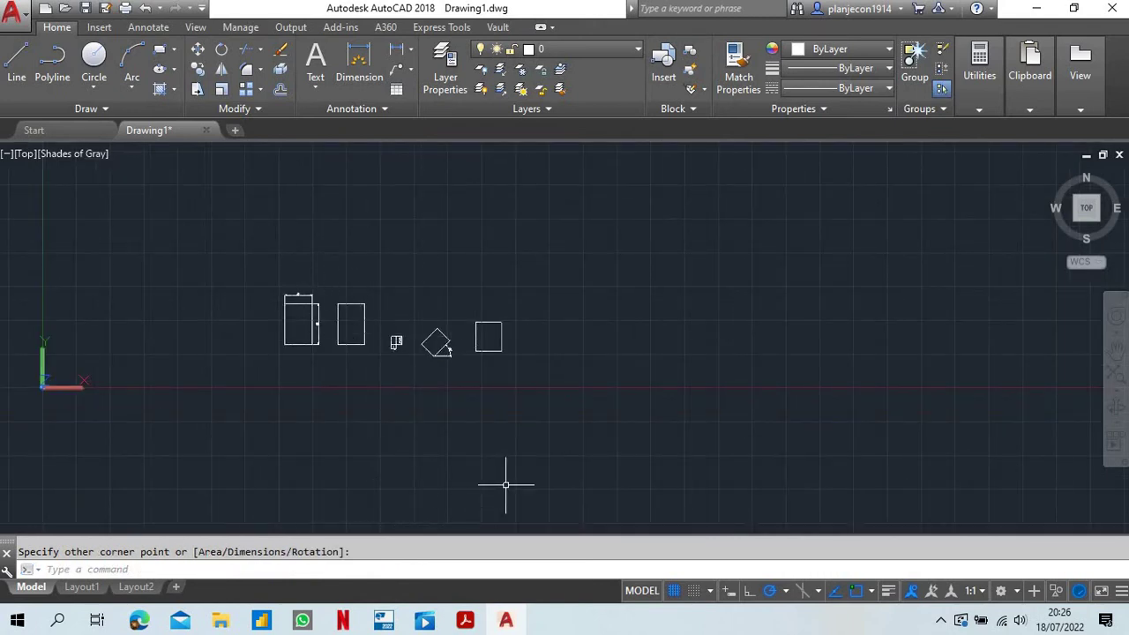
pyautogui.moveTo(407, 396)
pyautogui.mouseDown(button='middle')
pyautogui.moveTo(353, 373)
pyautogui.moveTo(378, 320)
pyautogui.mouseUp(button='middle')
pyautogui.press('Escape')
pyautogui.click(160, 53)
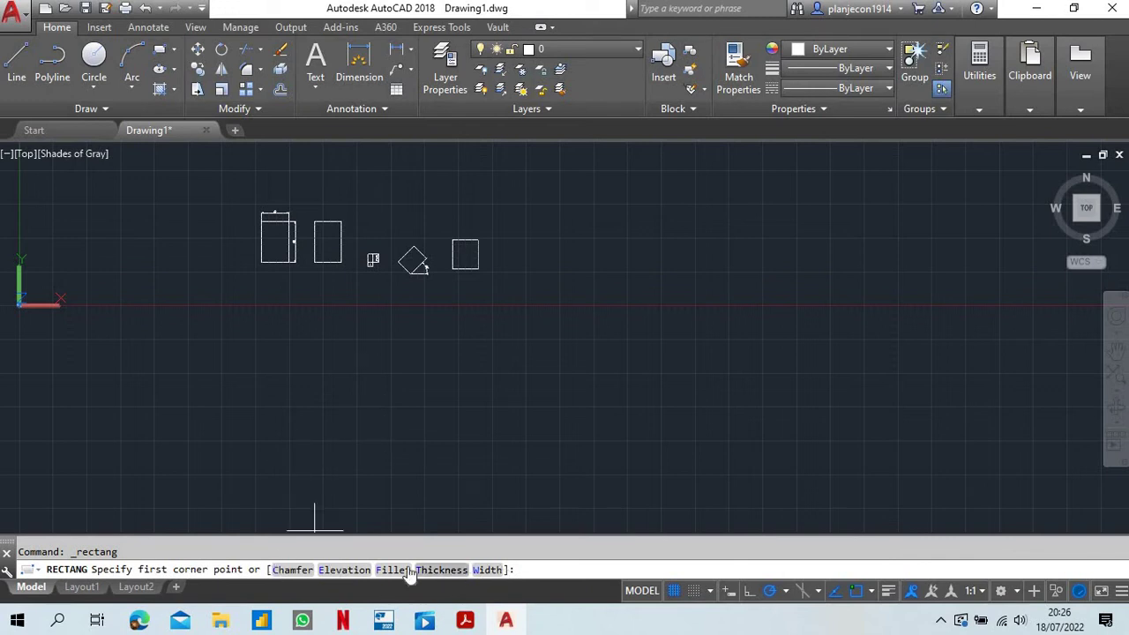
pyautogui.click(277, 574)
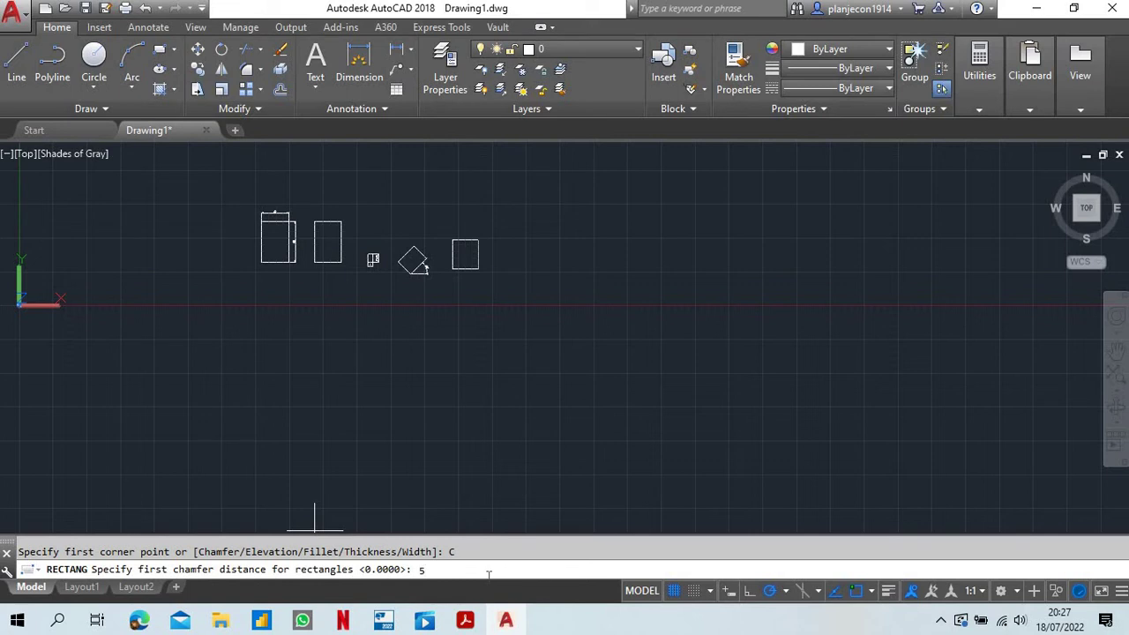
pyautogui.write('5')
pyautogui.press('Return')
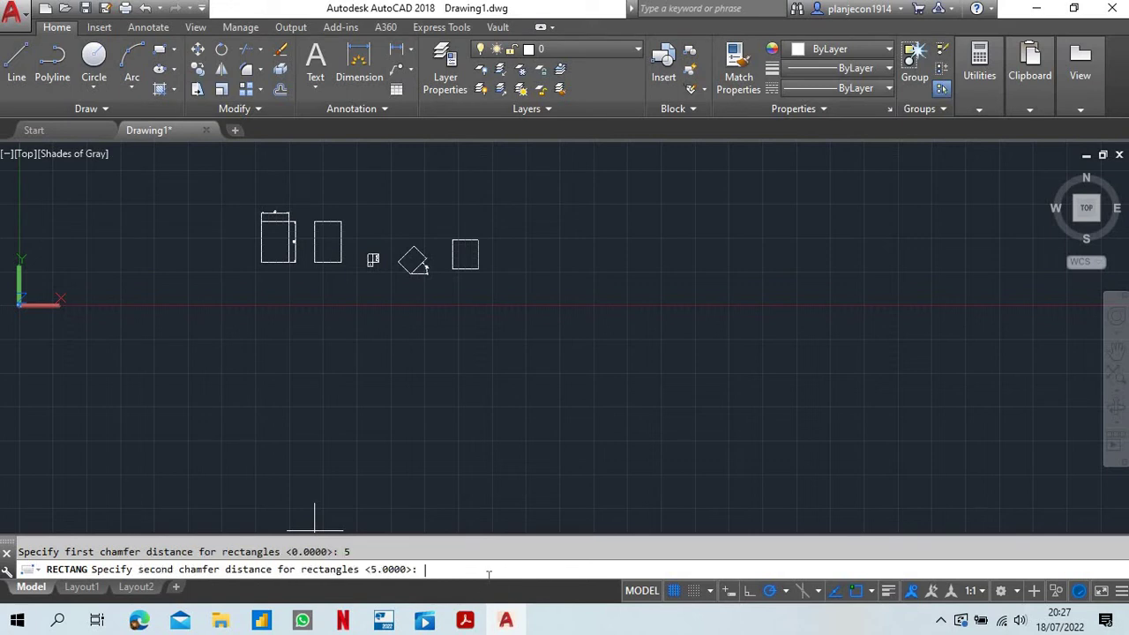
pyautogui.press('Return')
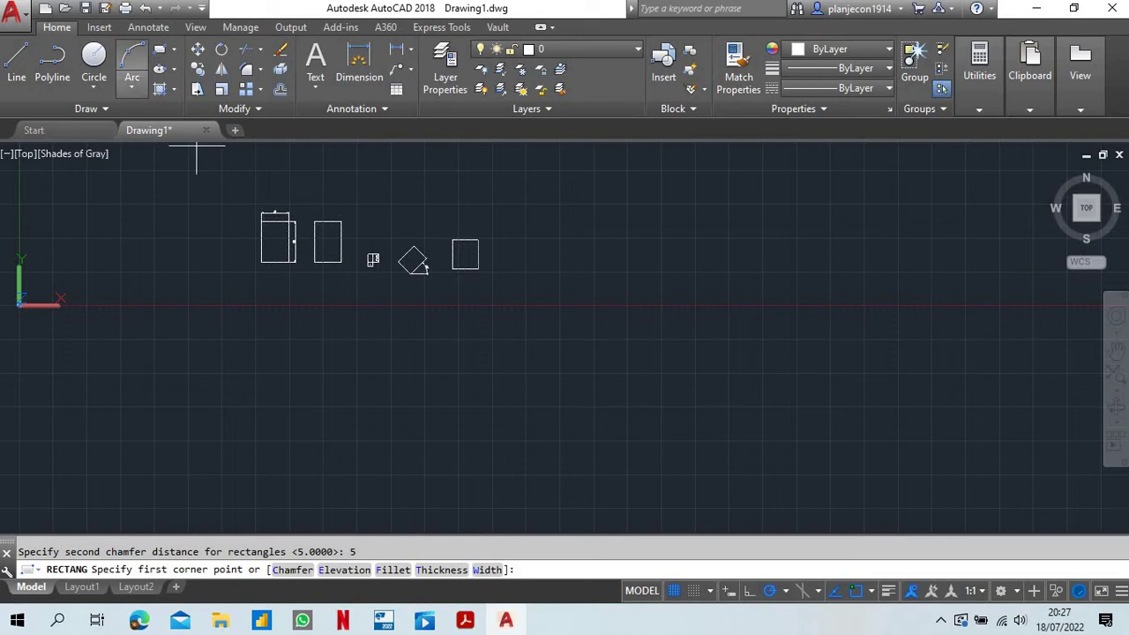
pyautogui.click(486, 438)
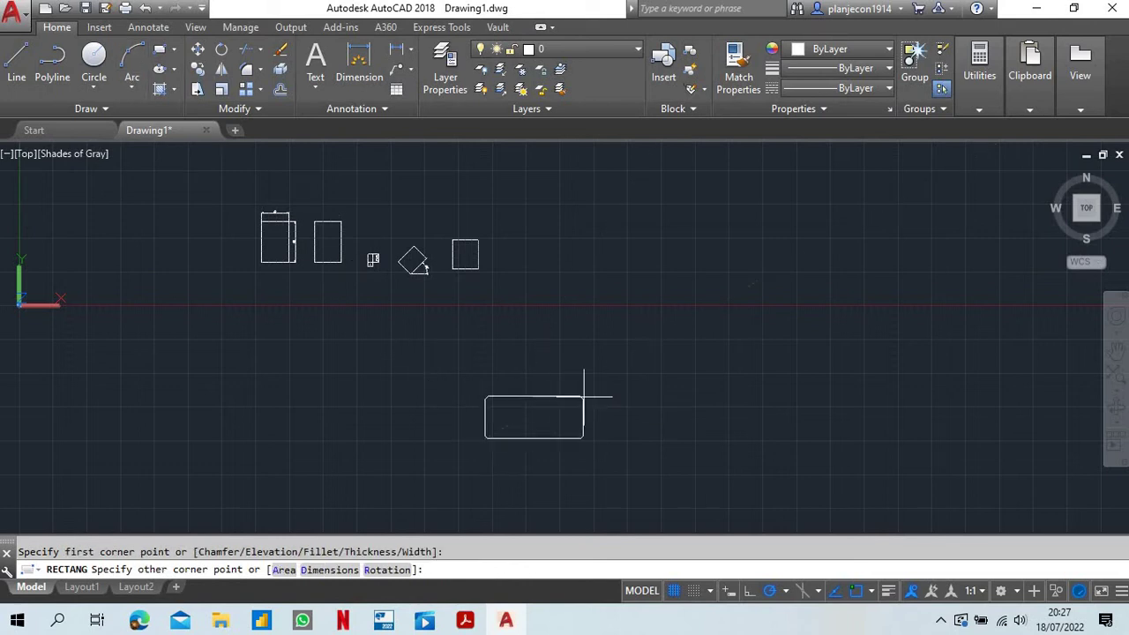
pyautogui.click(563, 379)
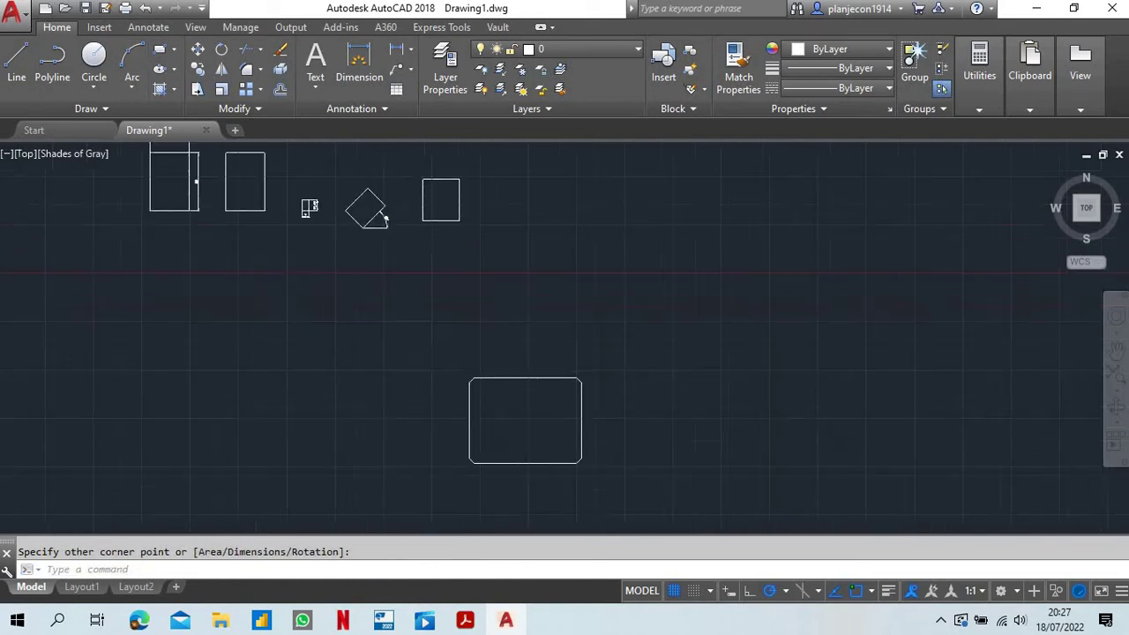
# Add a horizontal linear dimension across the chamfered rectangle's top-left chamfer, placing it above the rectangle.
pyautogui.scroll(8, 505, 383)
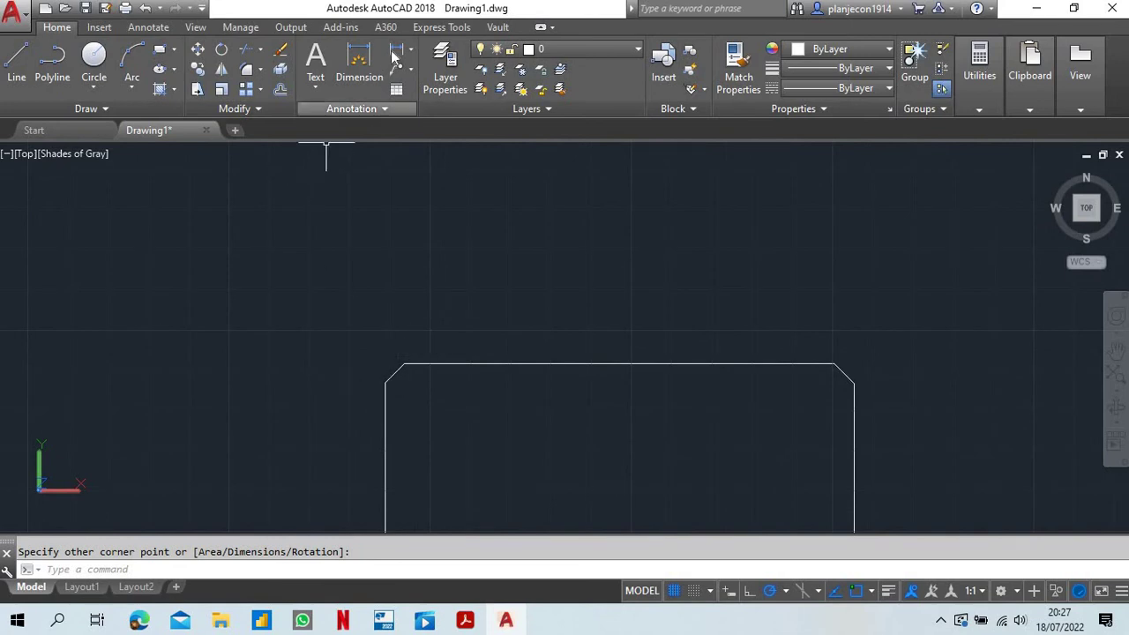
pyautogui.click(359, 62)
pyautogui.click(385, 383)
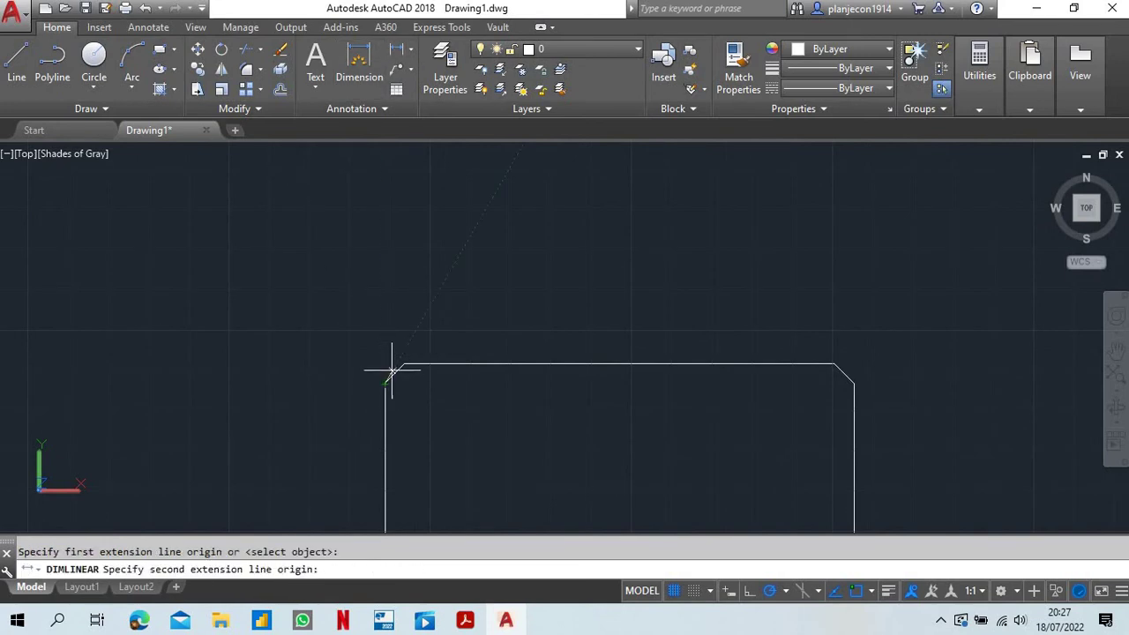
pyautogui.click(404, 364)
pyautogui.click(399, 283)
# Add a vertical linear dimension across the chamfered rectangle's top-left chamfer, placing it to the left of the rectangle.
pyautogui.click(397, 50)
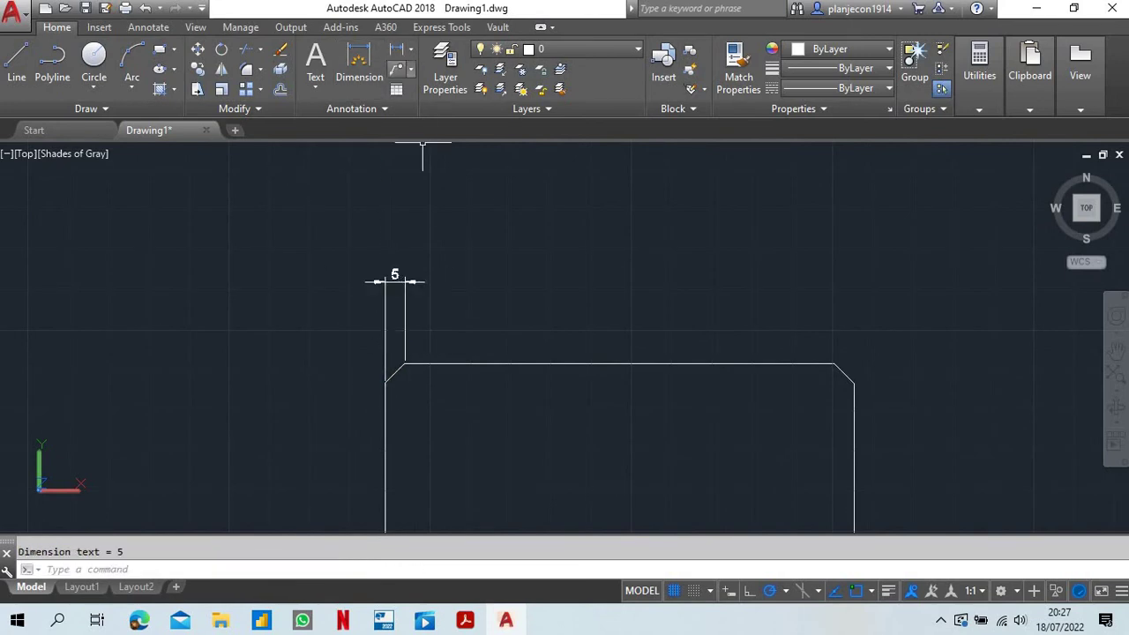
pyautogui.click(386, 383)
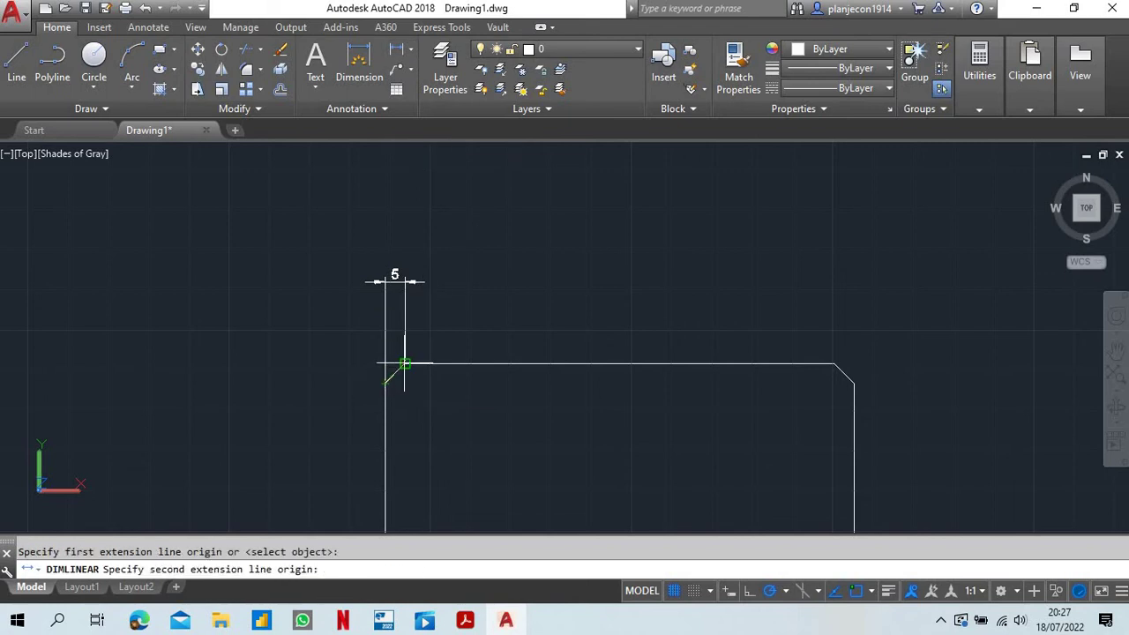
pyautogui.click(403, 363)
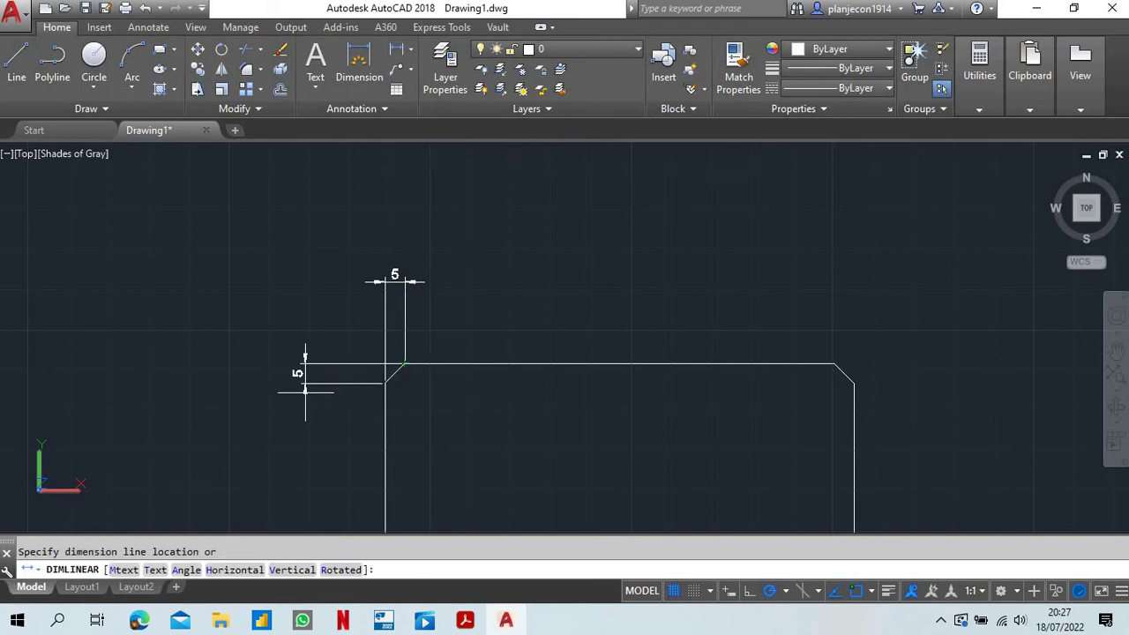
pyautogui.click(307, 375)
# Draw a square-cornered rectangle to the right of the chamfered one, using the Chamfer option with the first distance set to 0.
pyautogui.scroll(-2, 418, 337)
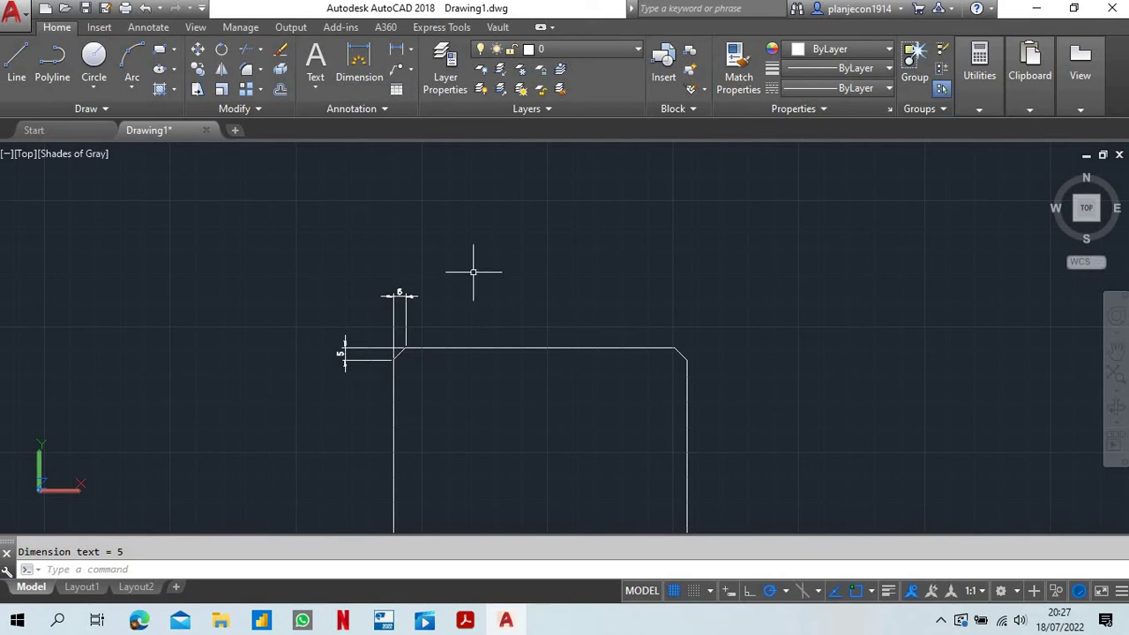
pyautogui.scroll(-2, 471, 270)
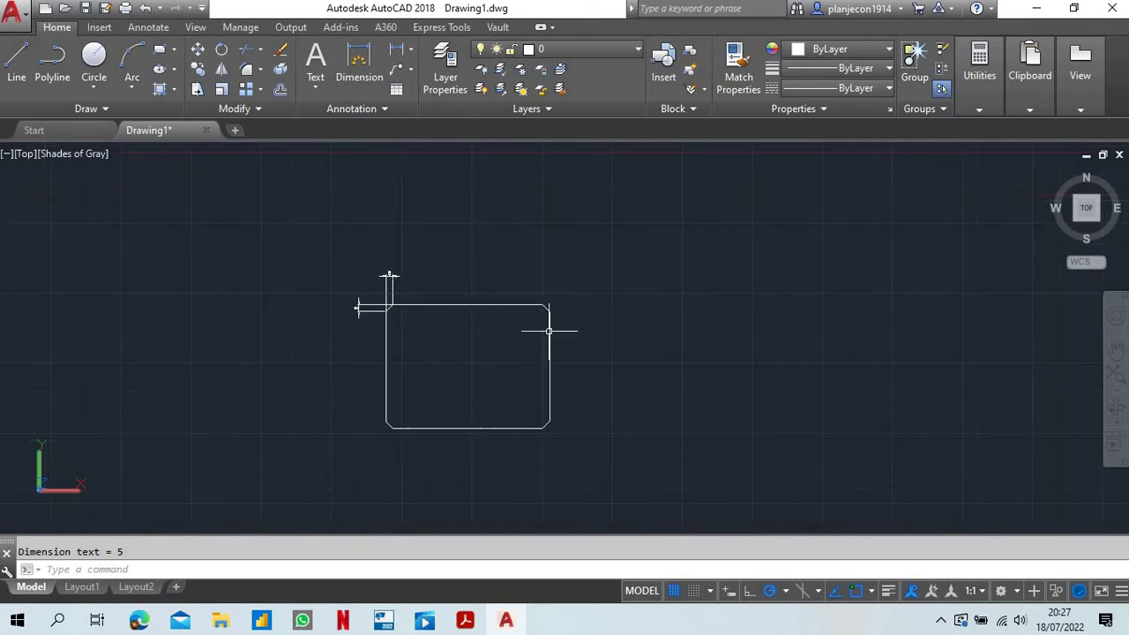
pyautogui.scroll(2, 538, 319)
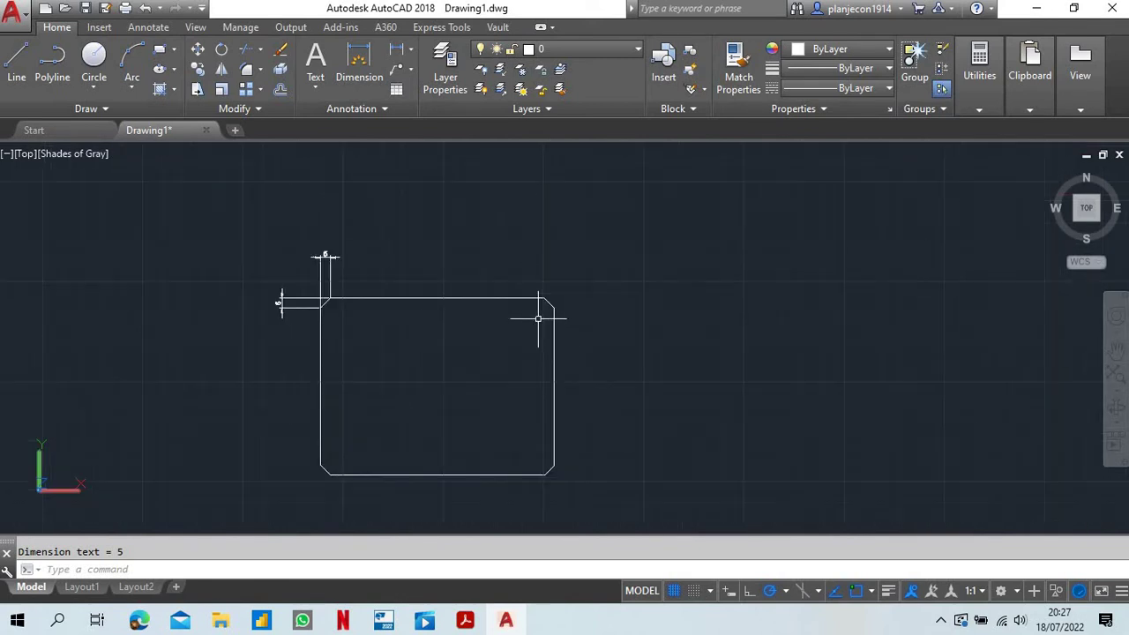
pyautogui.scroll(-3, 409, 388)
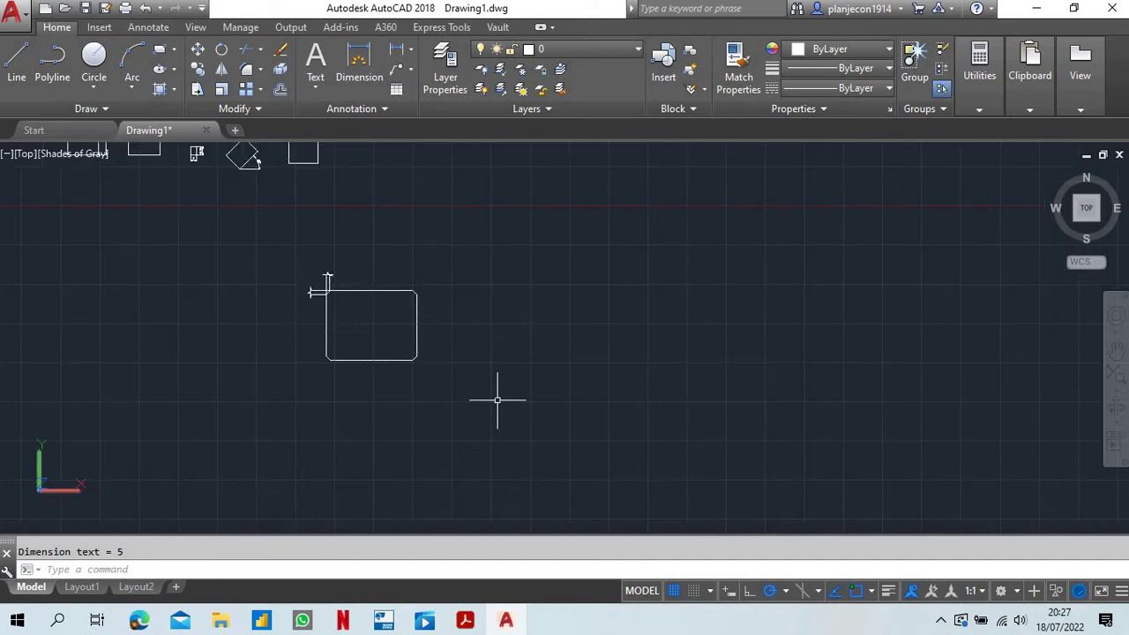
pyautogui.click(175, 52)
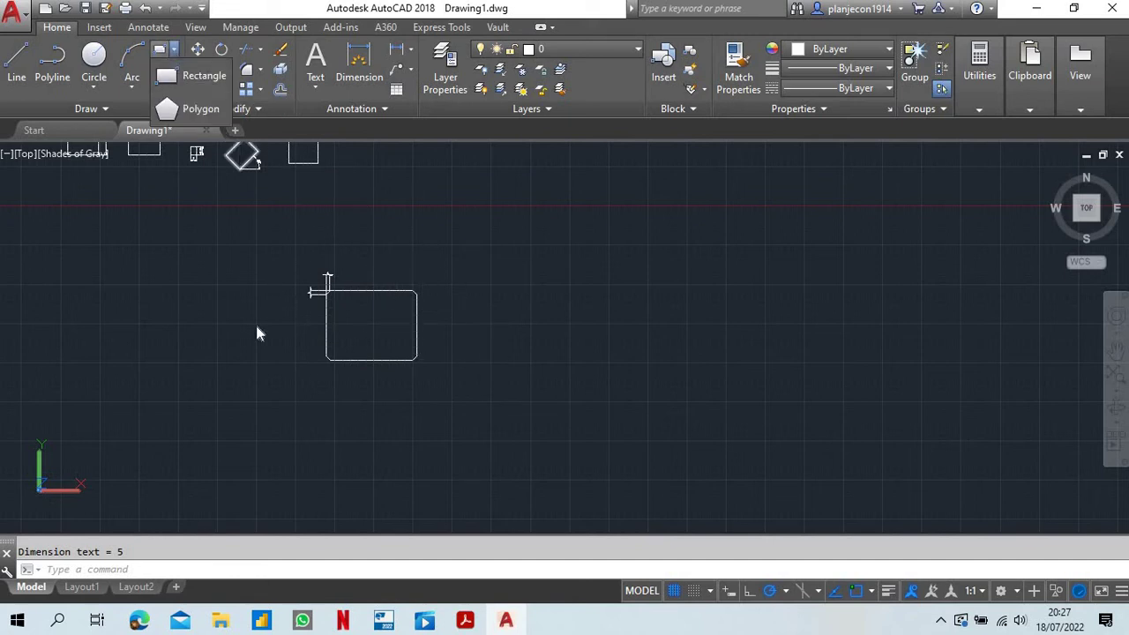
pyautogui.click(193, 77)
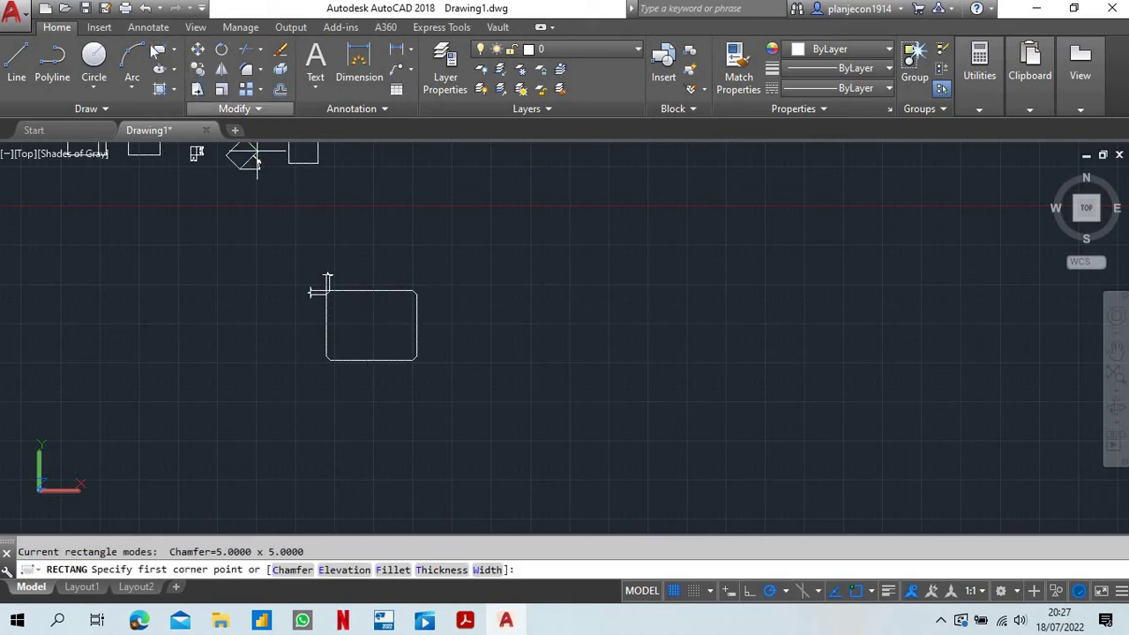
pyautogui.click(285, 571)
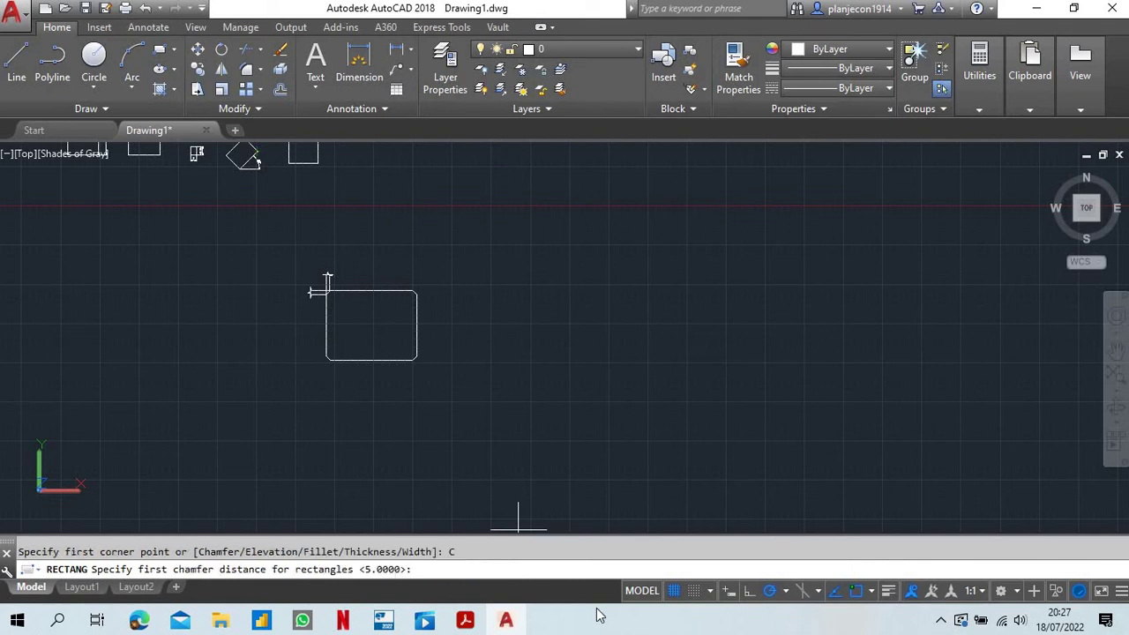
pyautogui.press('Return')
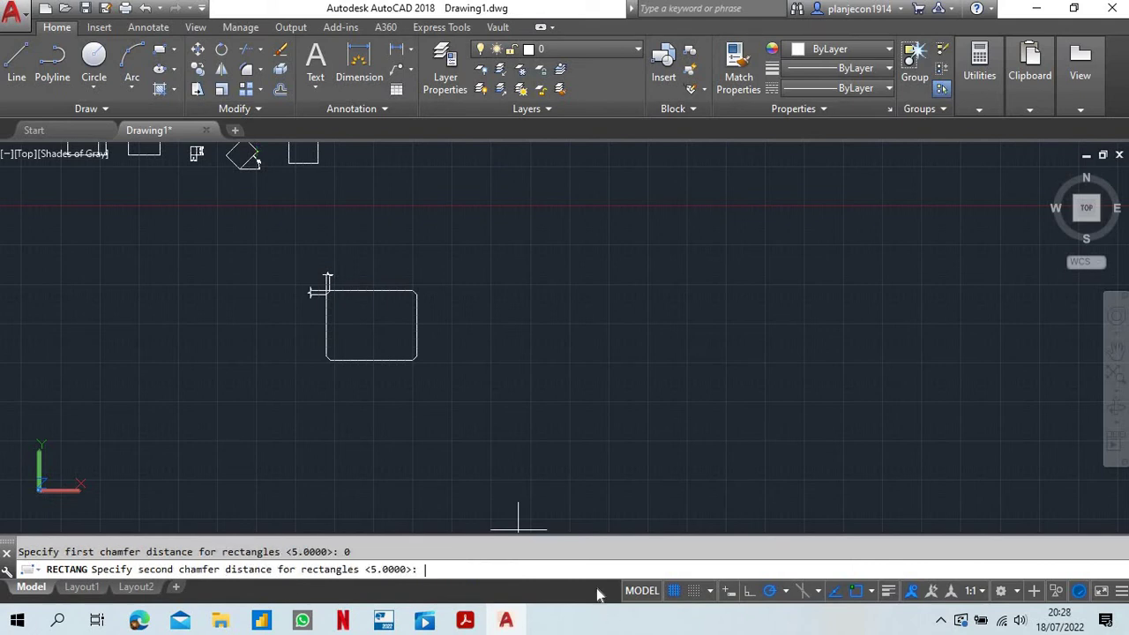
pyautogui.click(476, 338)
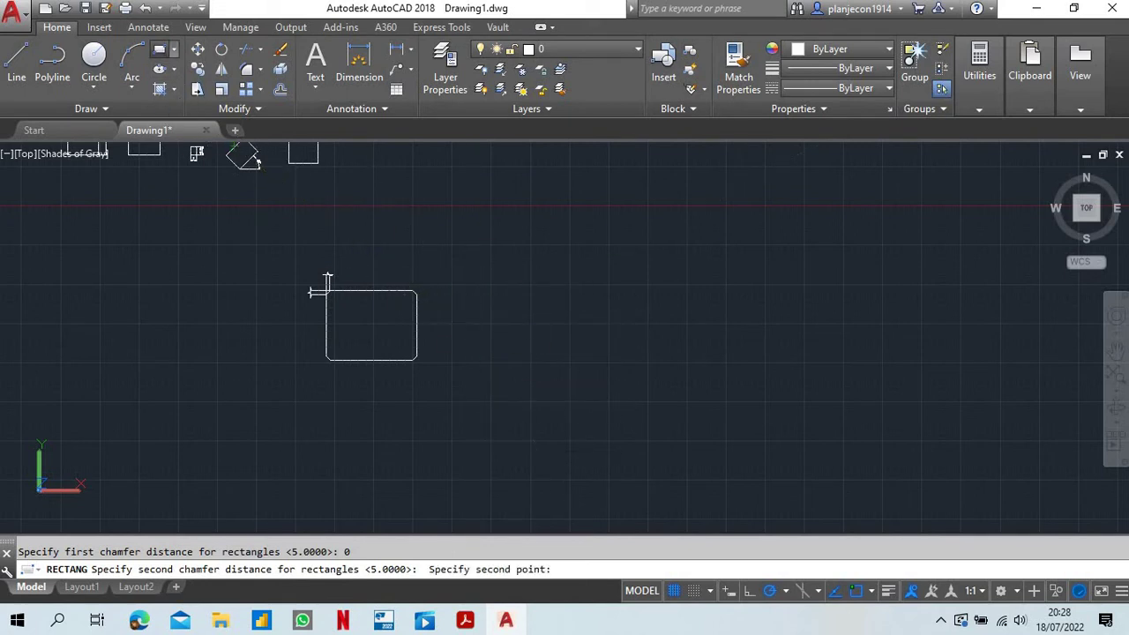
pyautogui.click(161, 49)
pyautogui.click(477, 362)
pyautogui.click(573, 291)
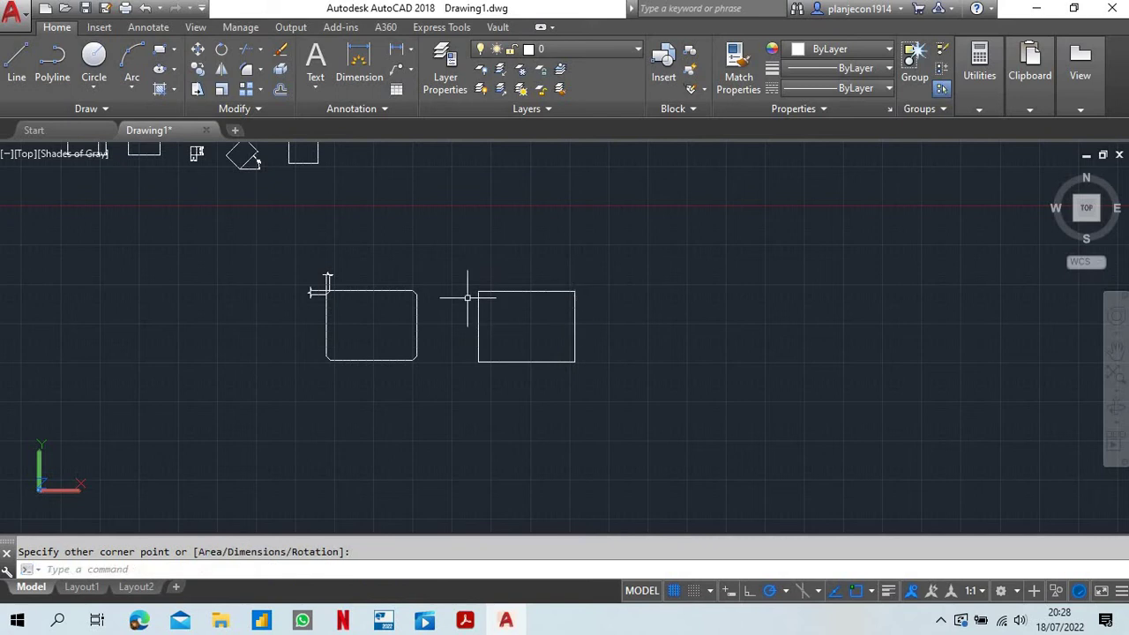
# Draw a rectangle above the chamfered and plain ones with the Fillet option, using a fillet radius of 10.
pyautogui.scroll(2, 466, 299)
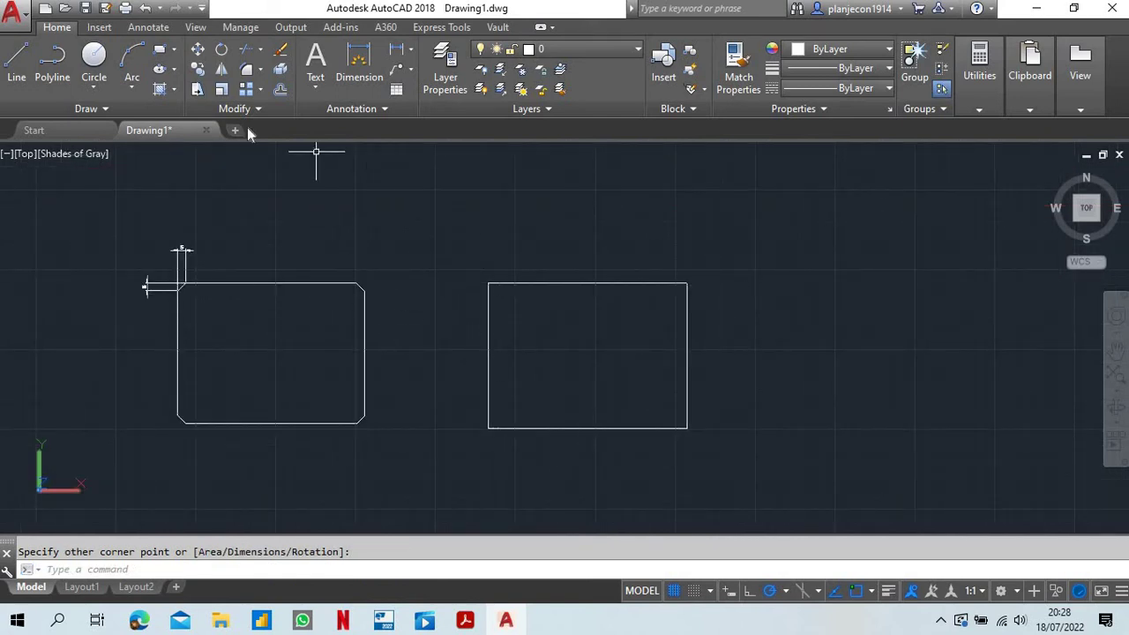
pyautogui.click(159, 49)
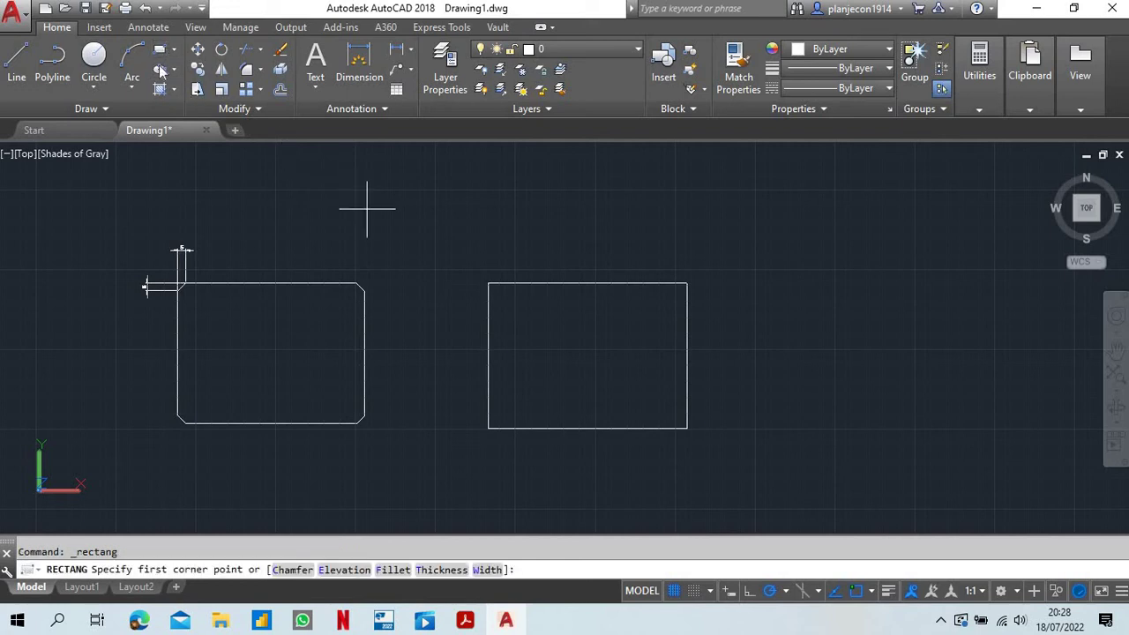
pyautogui.click(385, 569)
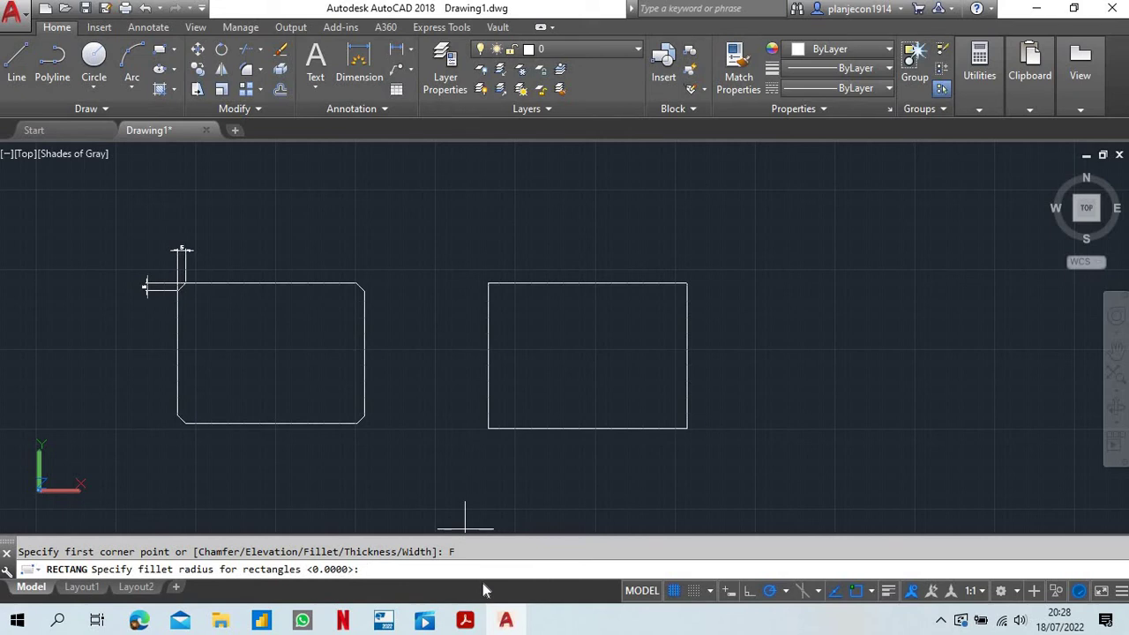
pyautogui.write('10')
pyautogui.press('Return')
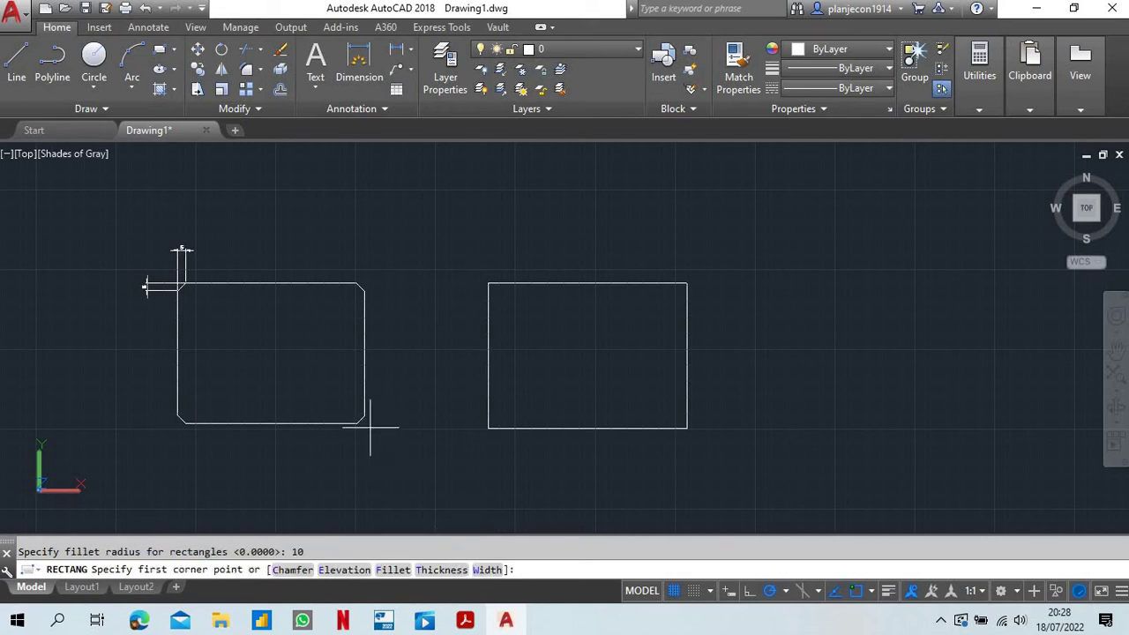
pyautogui.scroll(-4, 370, 427)
pyautogui.click(360, 325)
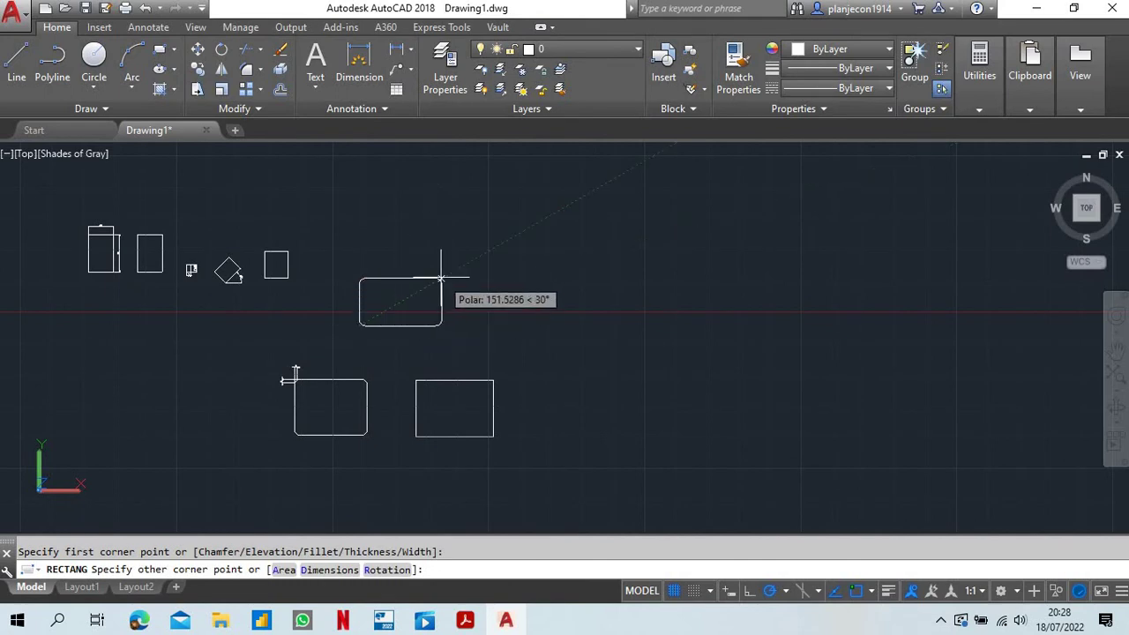
pyautogui.click(441, 279)
# Add a radius dimension to the filleted rectangle's top-left corner, placing its text outside the corner.
pyautogui.scroll(8, 370, 291)
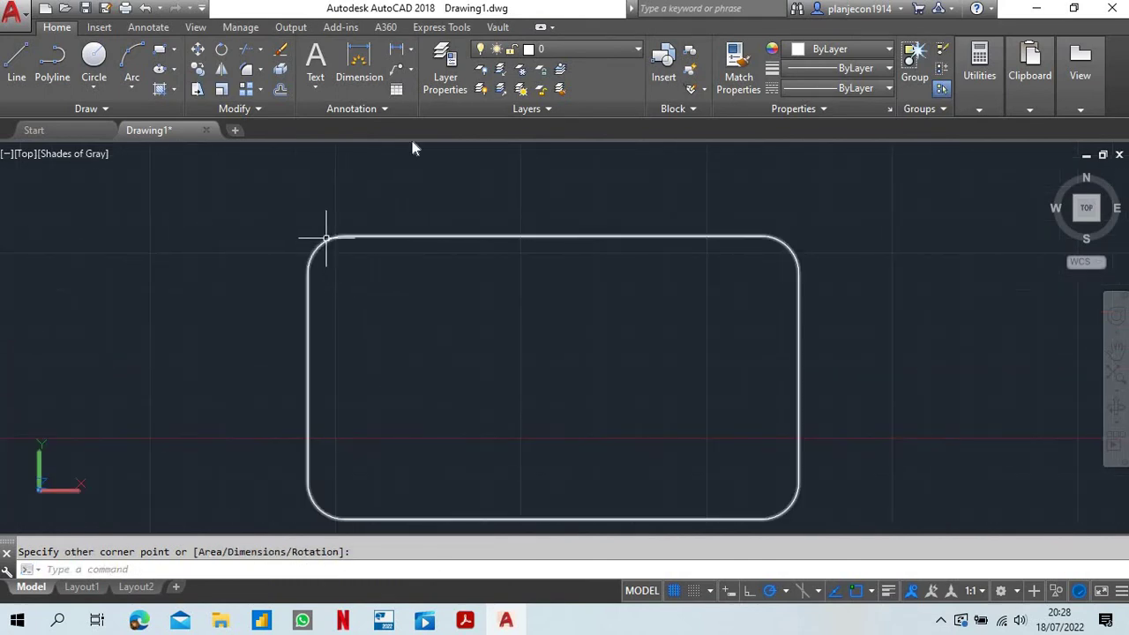
pyautogui.click(412, 52)
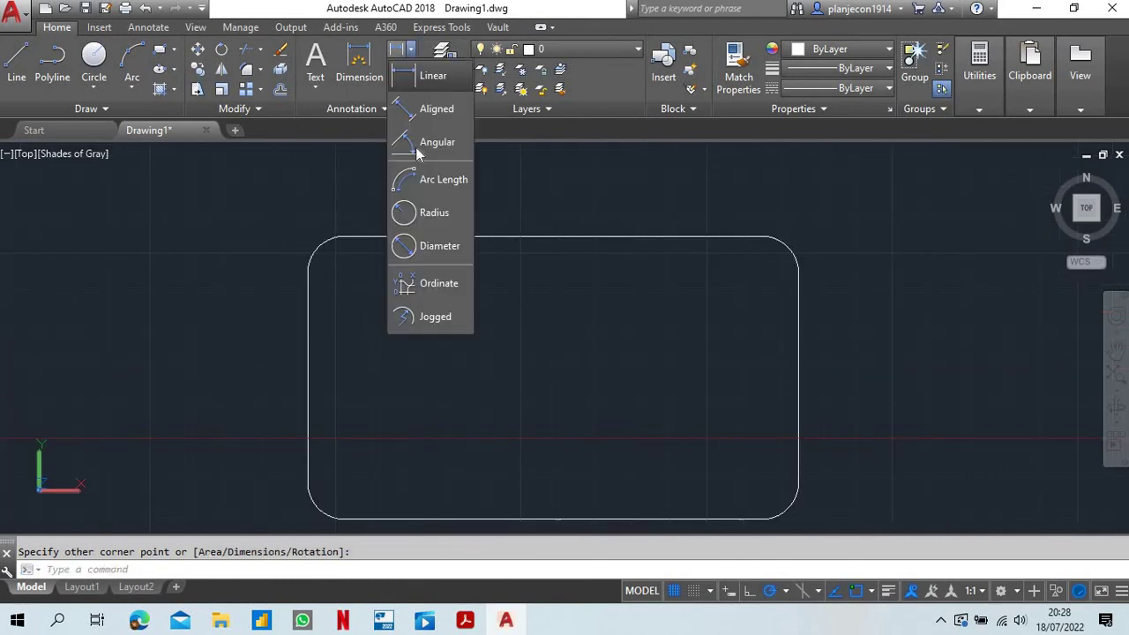
pyautogui.click(412, 213)
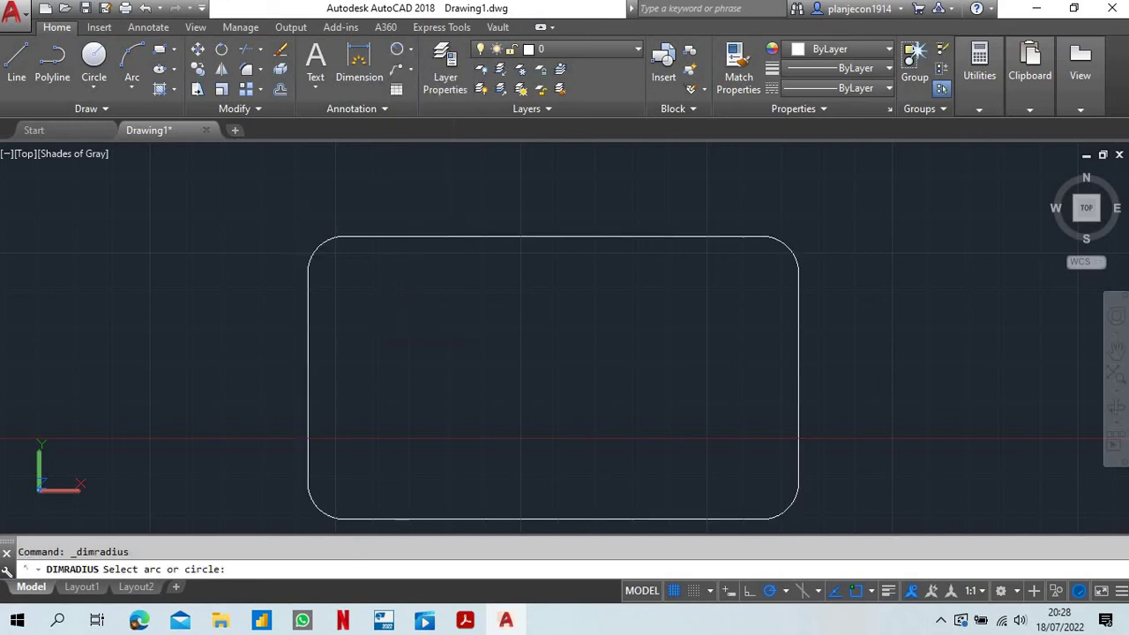
pyautogui.click(316, 245)
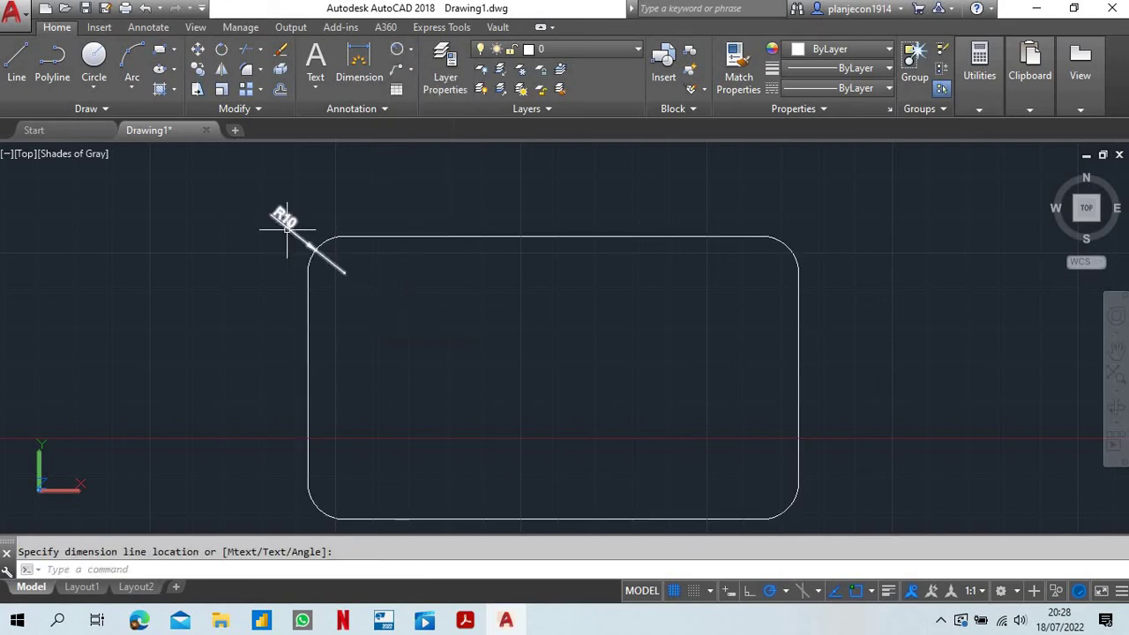
pyautogui.scroll(4, 309, 205)
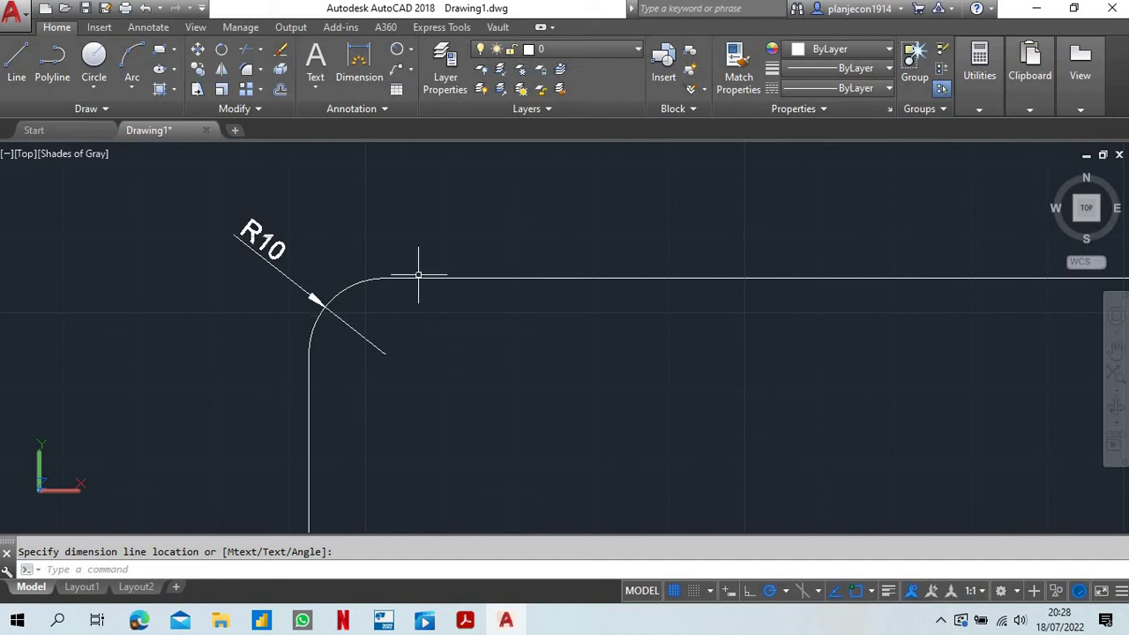
# Reset the Rectangle command's Fillet option to a radius of 0.
pyautogui.scroll(-6, 169, 220)
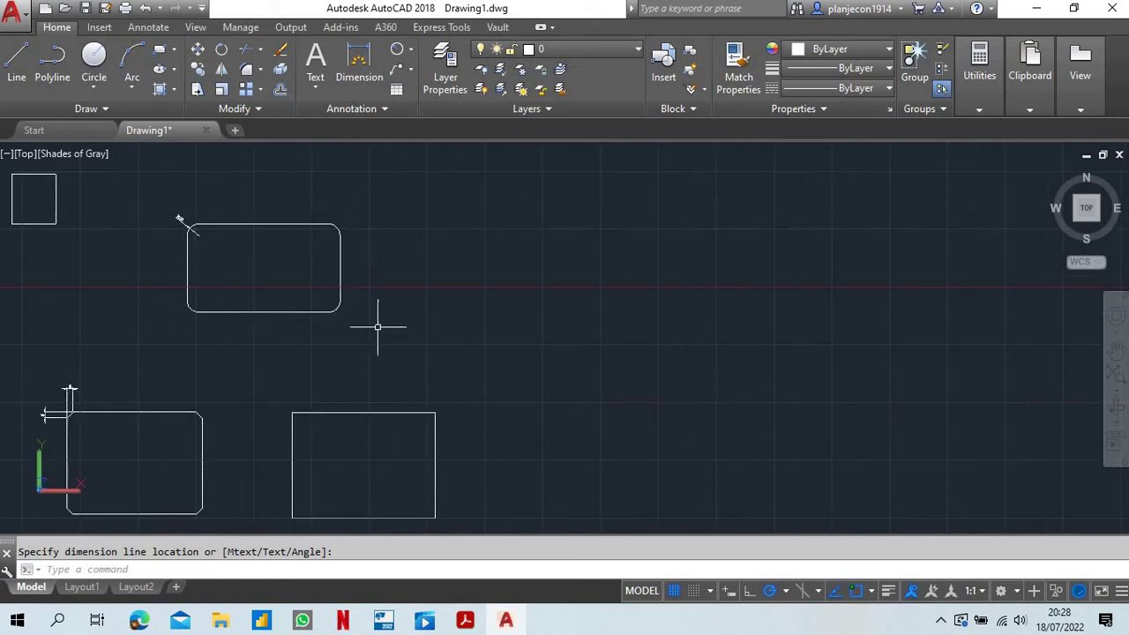
pyautogui.scroll(1, 180, 256)
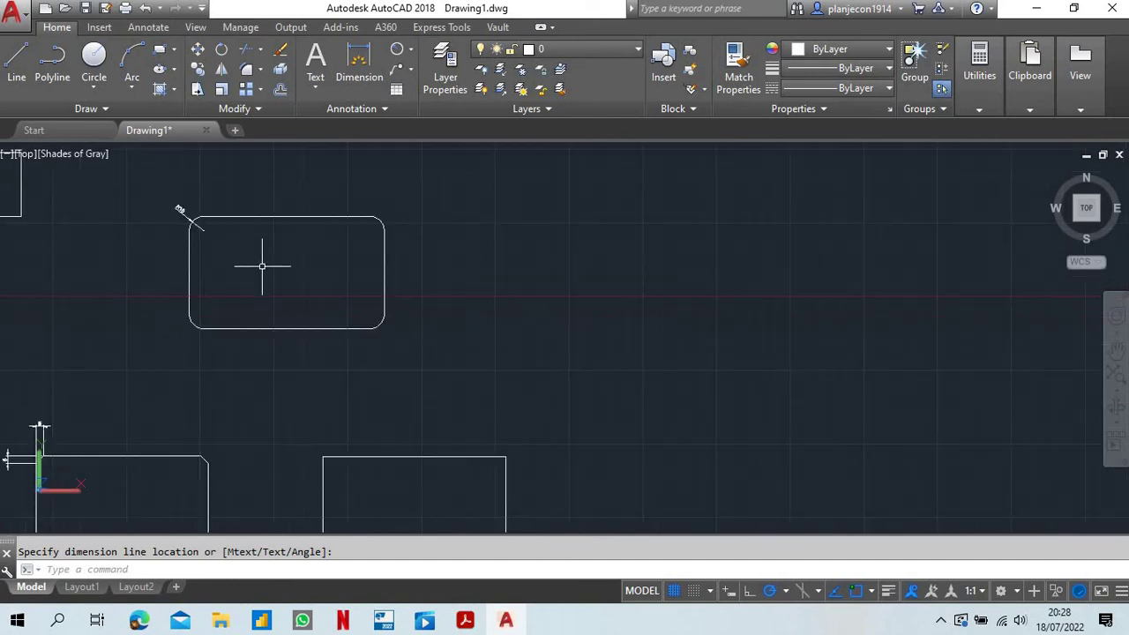
pyautogui.scroll(-2, 262, 262)
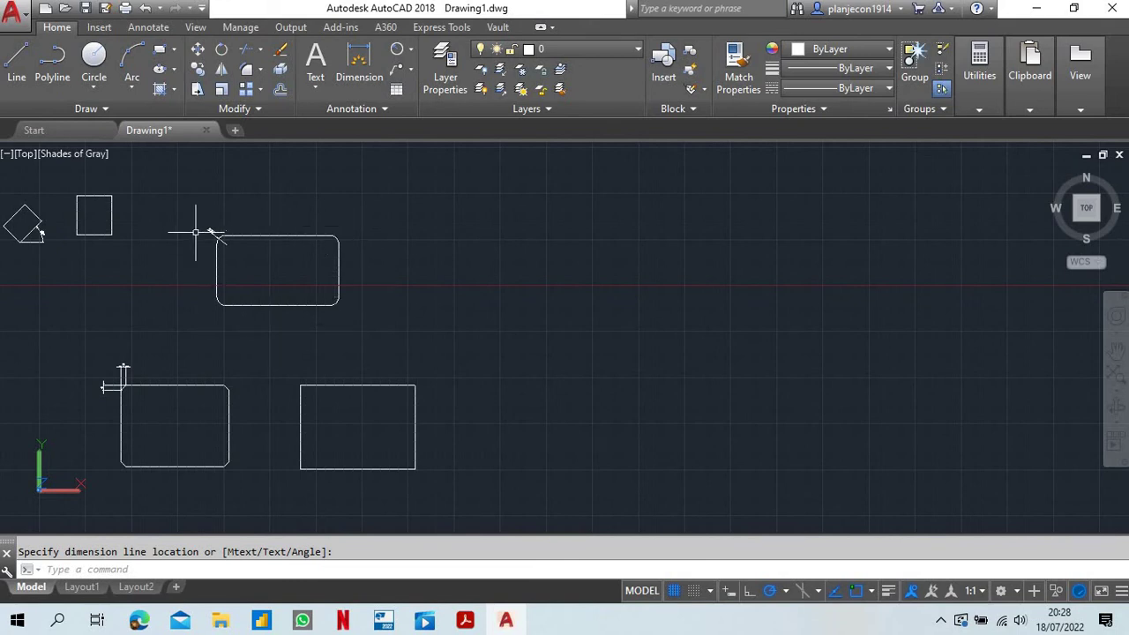
pyautogui.scroll(3, 227, 262)
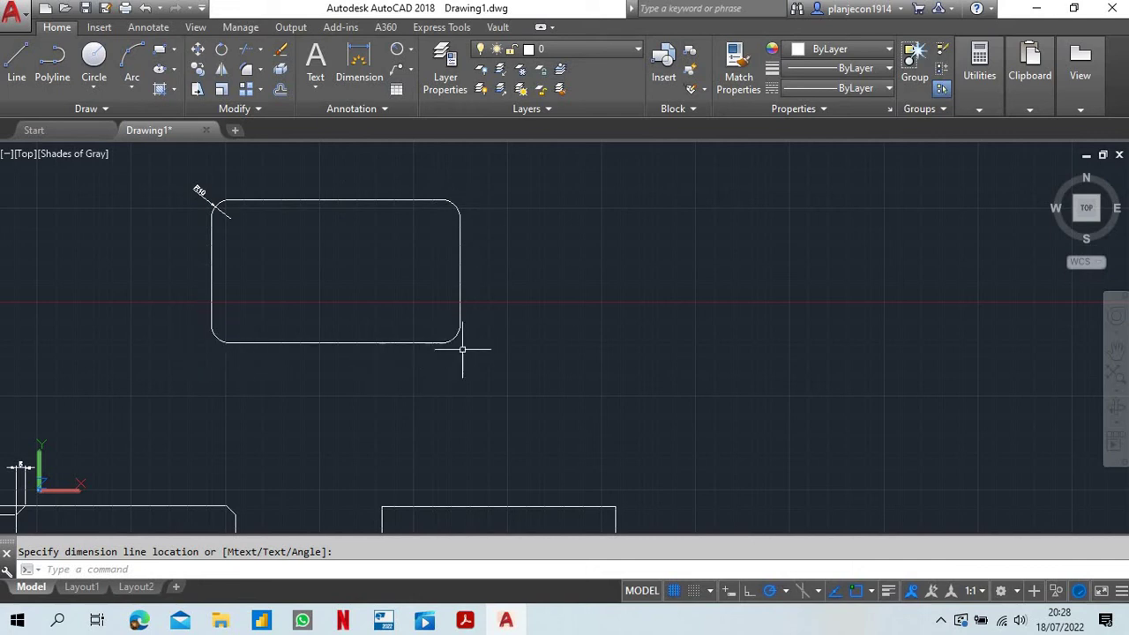
pyautogui.scroll(-4, 203, 221)
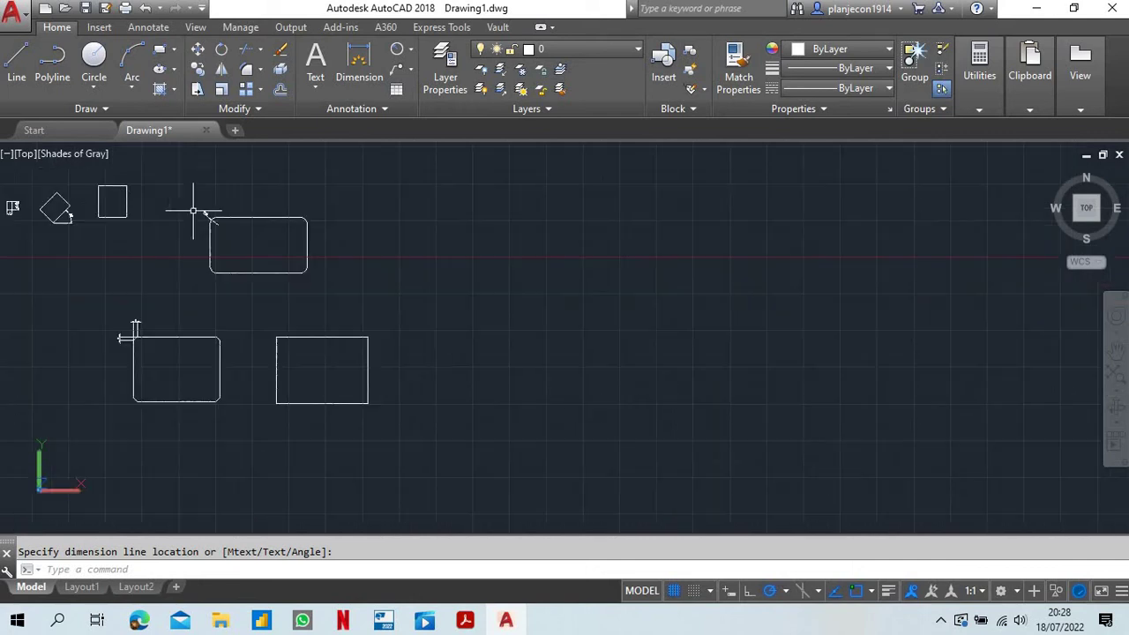
pyautogui.click(174, 49)
pyautogui.click(190, 76)
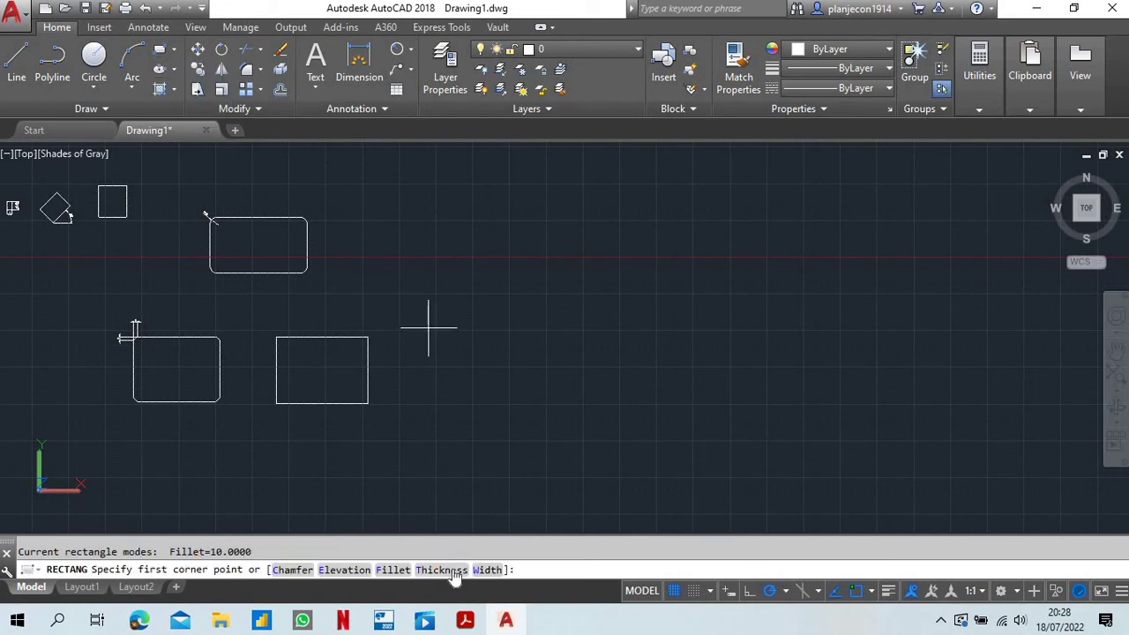
pyautogui.click(393, 570)
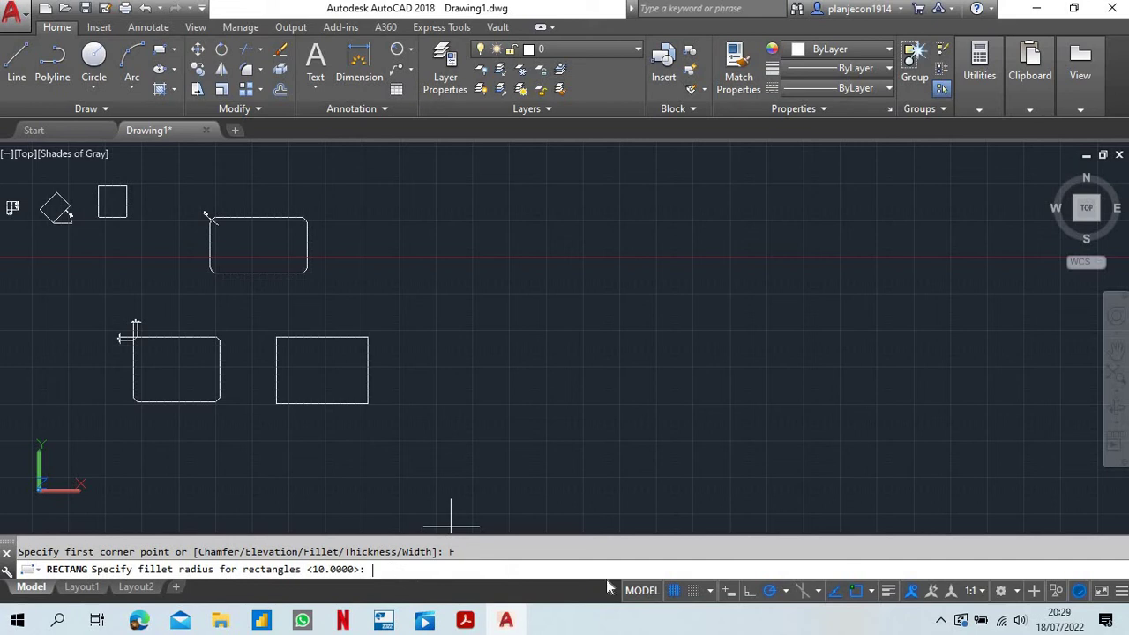
pyautogui.write('0')
pyautogui.press('Return')
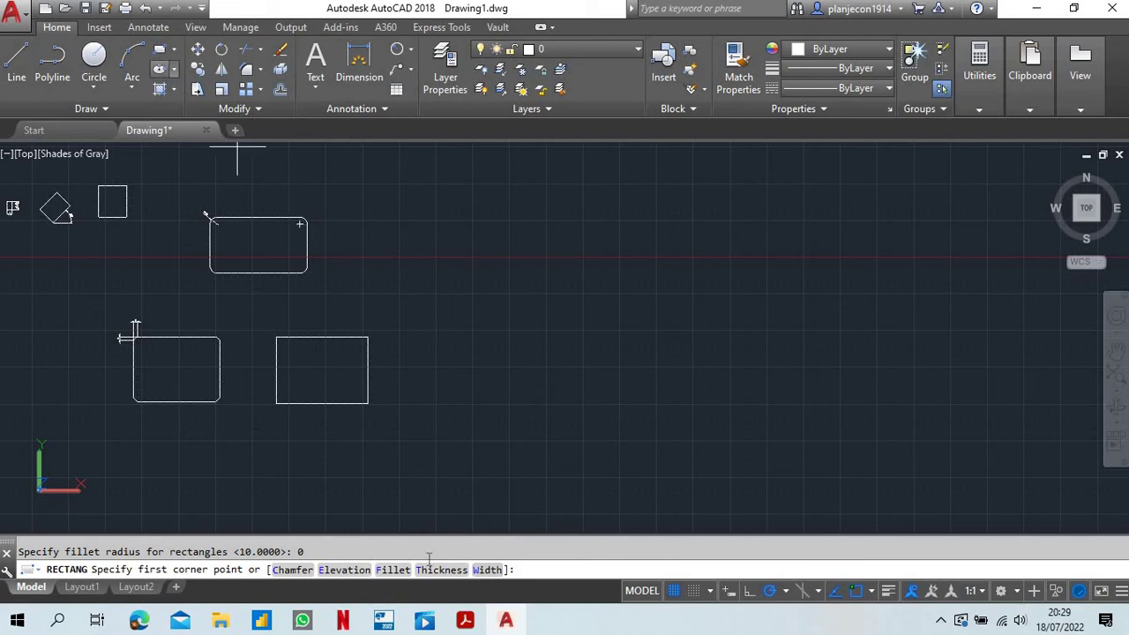
# Draw a rectangle to the right of the plain one with the Width option, using a line width of 5.
pyautogui.click(174, 53)
pyautogui.click(196, 80)
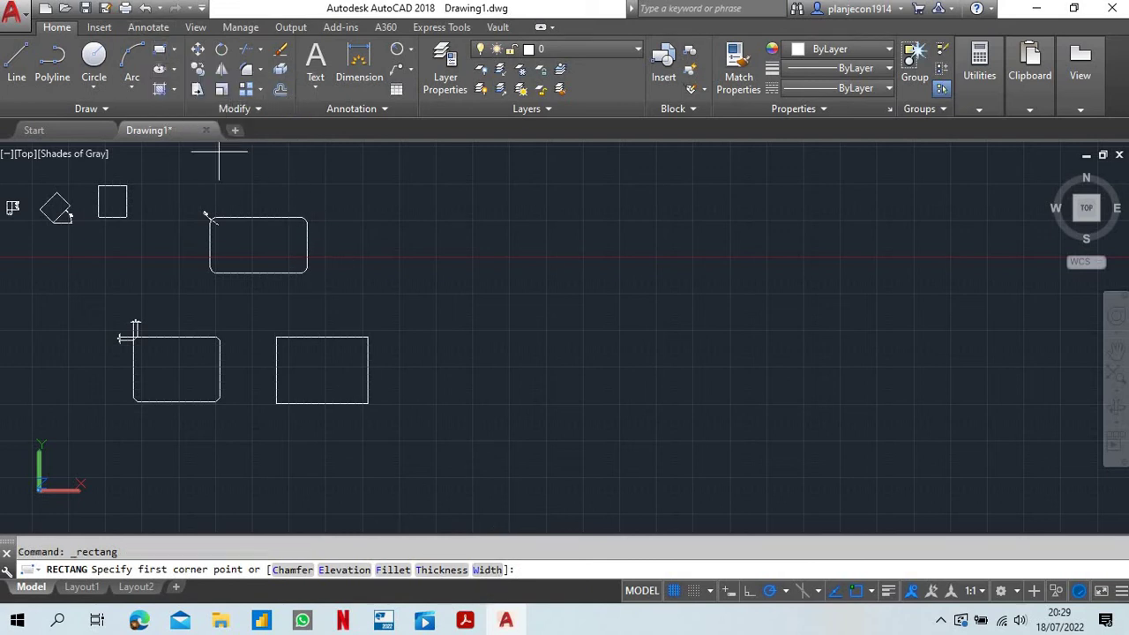
pyautogui.click(487, 570)
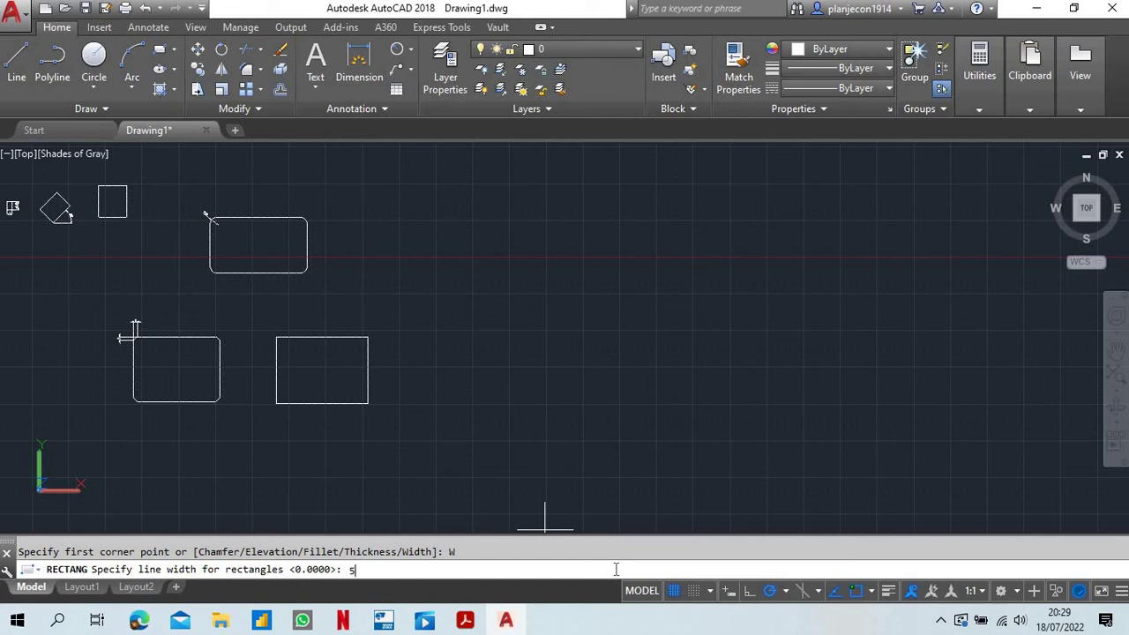
pyautogui.write('5')
pyautogui.press('Return')
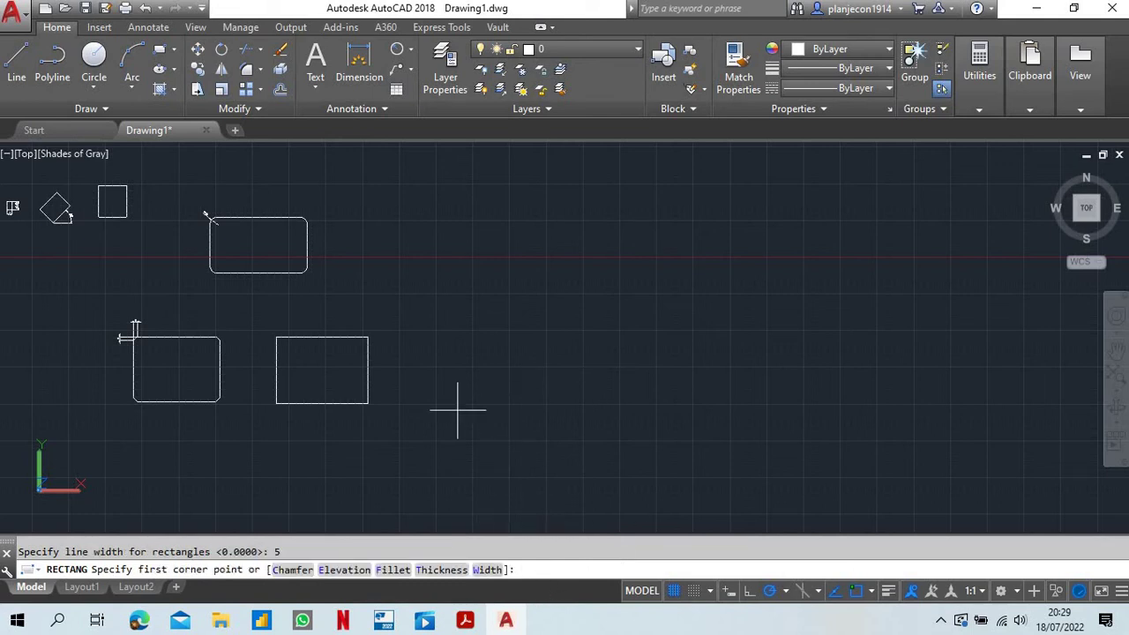
pyautogui.click(420, 401)
pyautogui.click(515, 338)
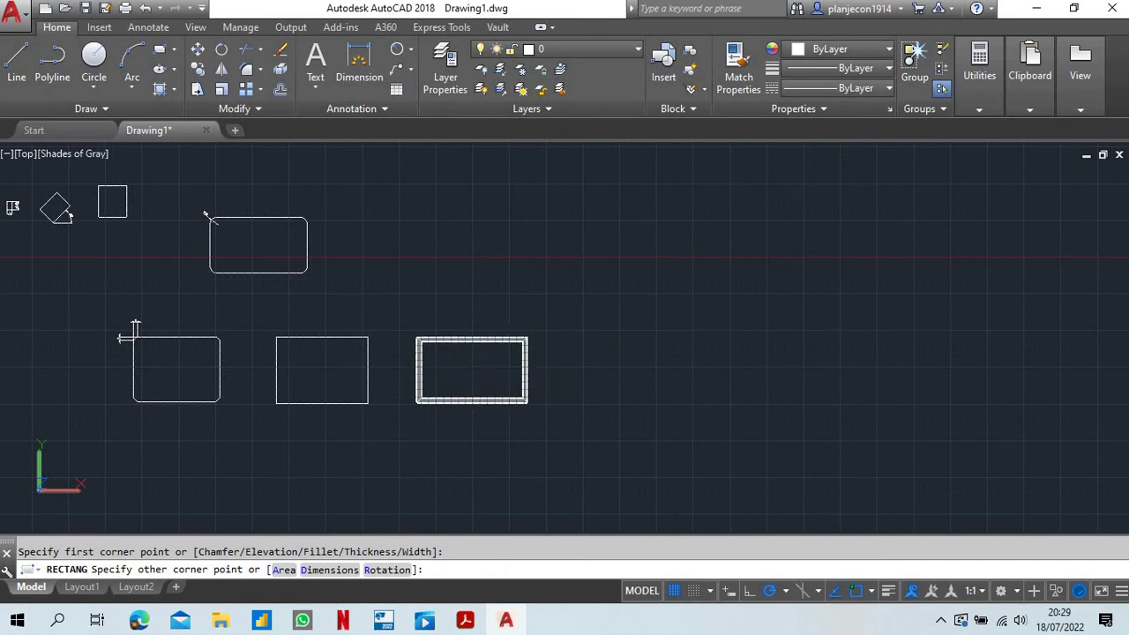
# Reset the Rectangle command's line width to 0.
pyautogui.scroll(4, 441, 374)
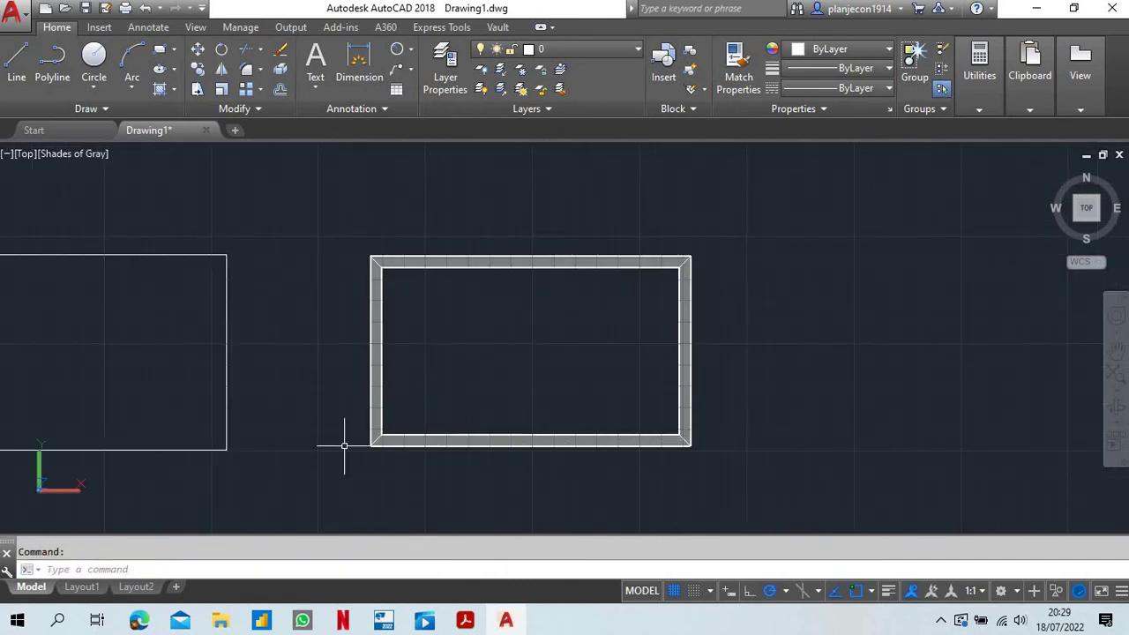
pyautogui.scroll(-3, 397, 296)
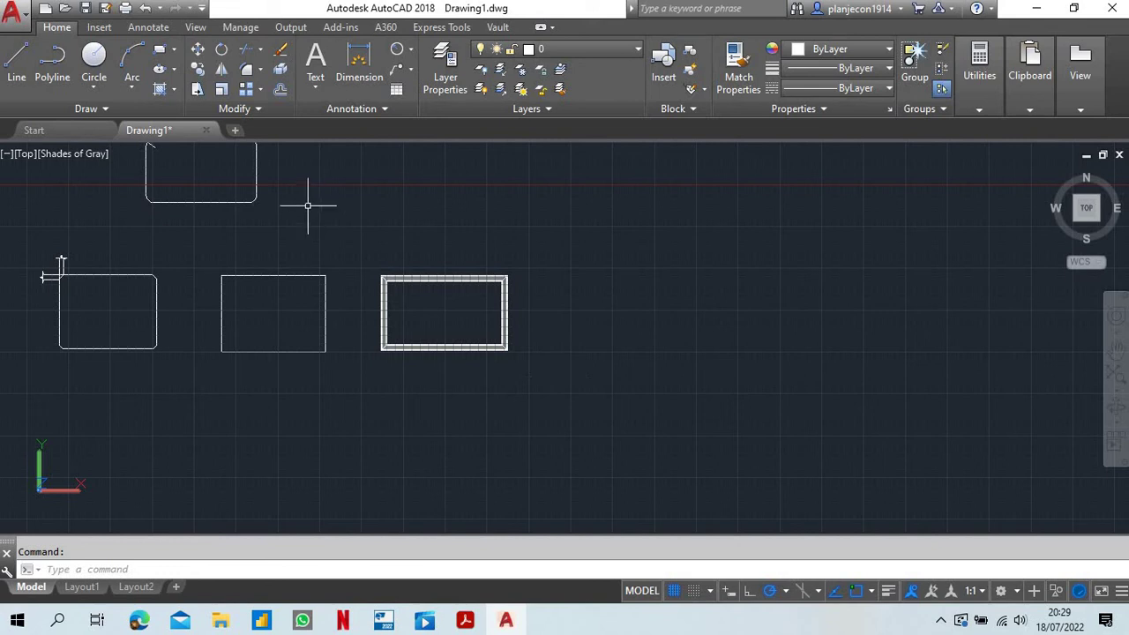
pyautogui.click(175, 49)
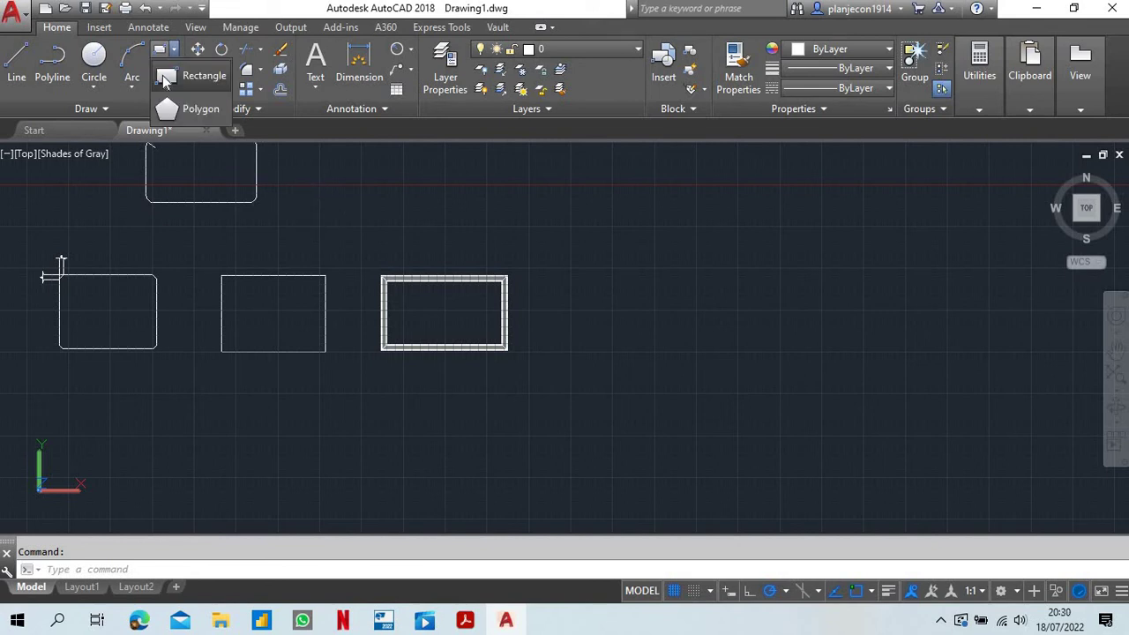
pyautogui.click(164, 69)
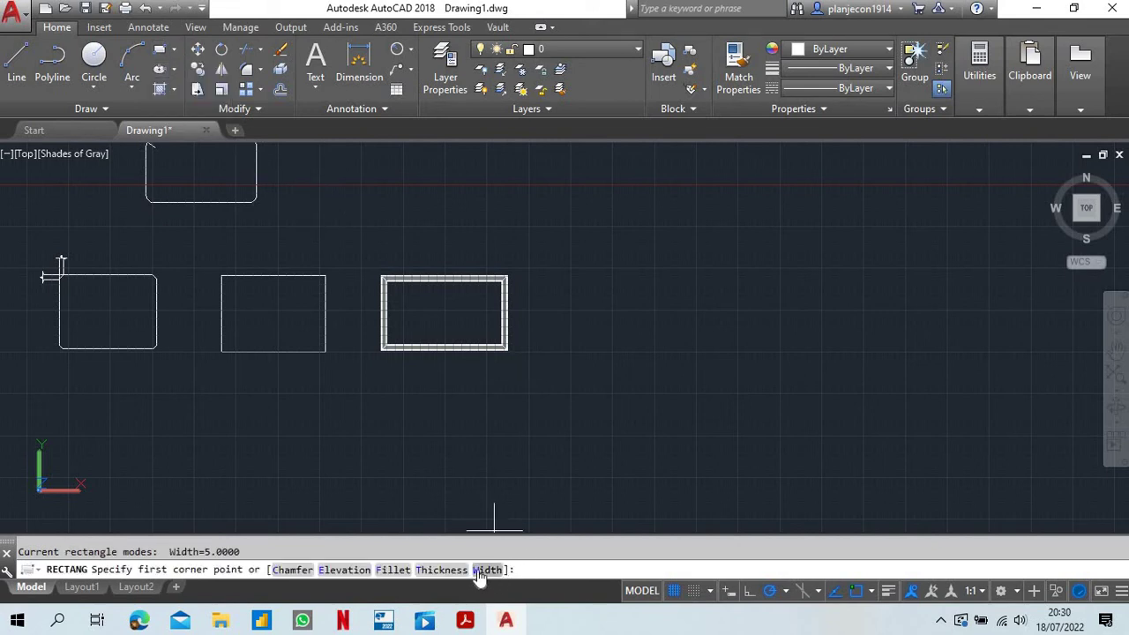
pyautogui.click(488, 570)
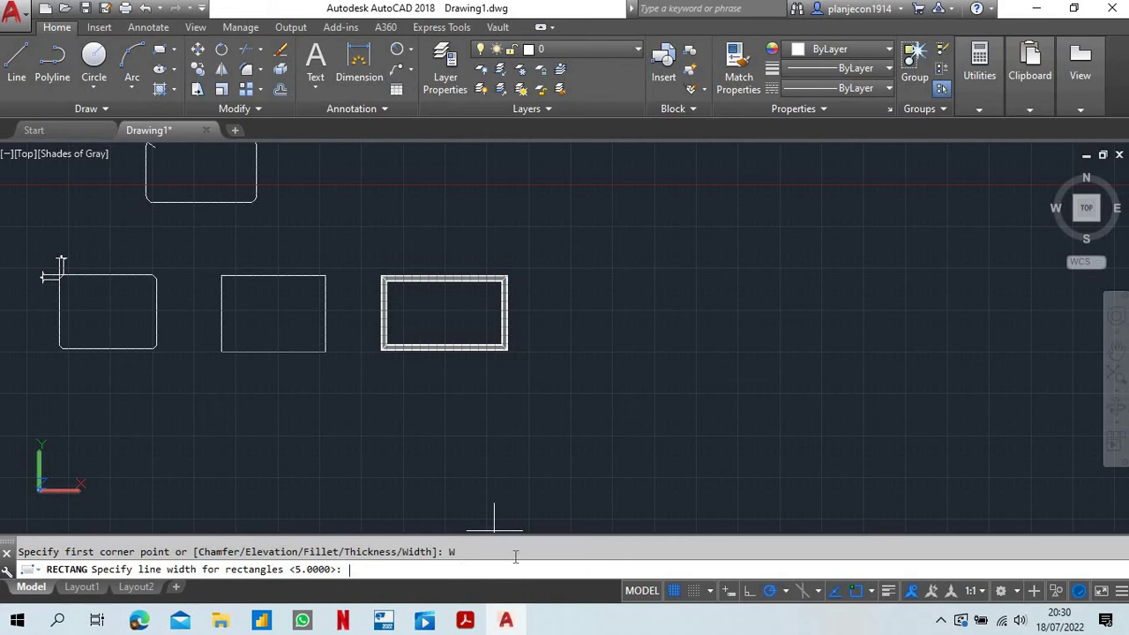
pyautogui.press('Return')
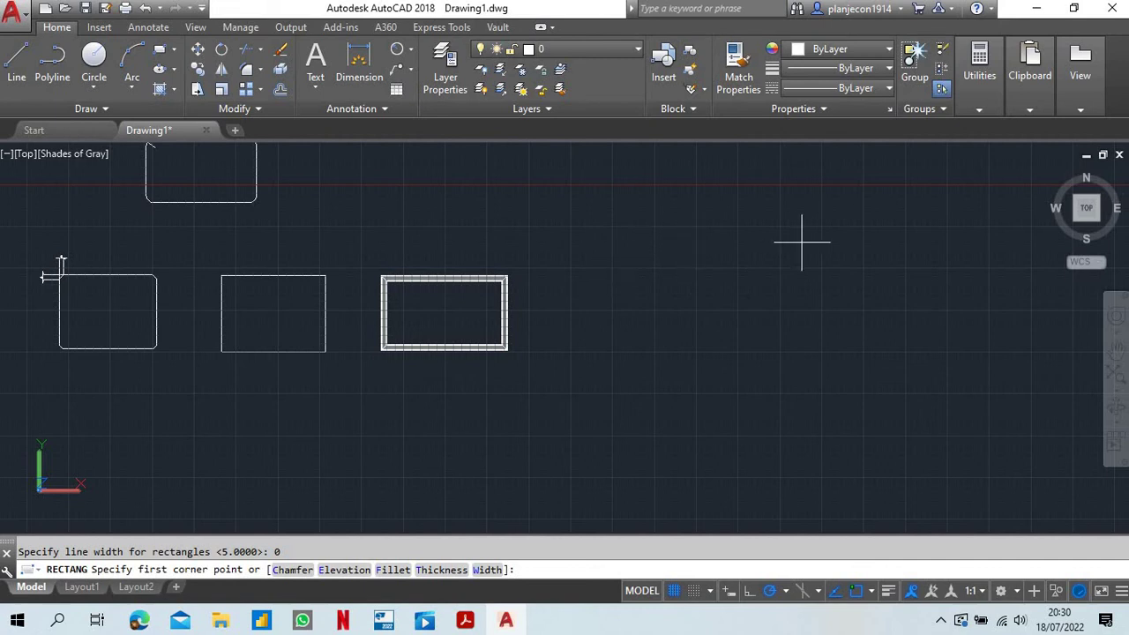
# In the SW Isometric view, draw a rectangle with the Elevation option set to 20, near the group of small rectangles.
pyautogui.click(1075, 220)
pyautogui.scroll(6, 344, 472)
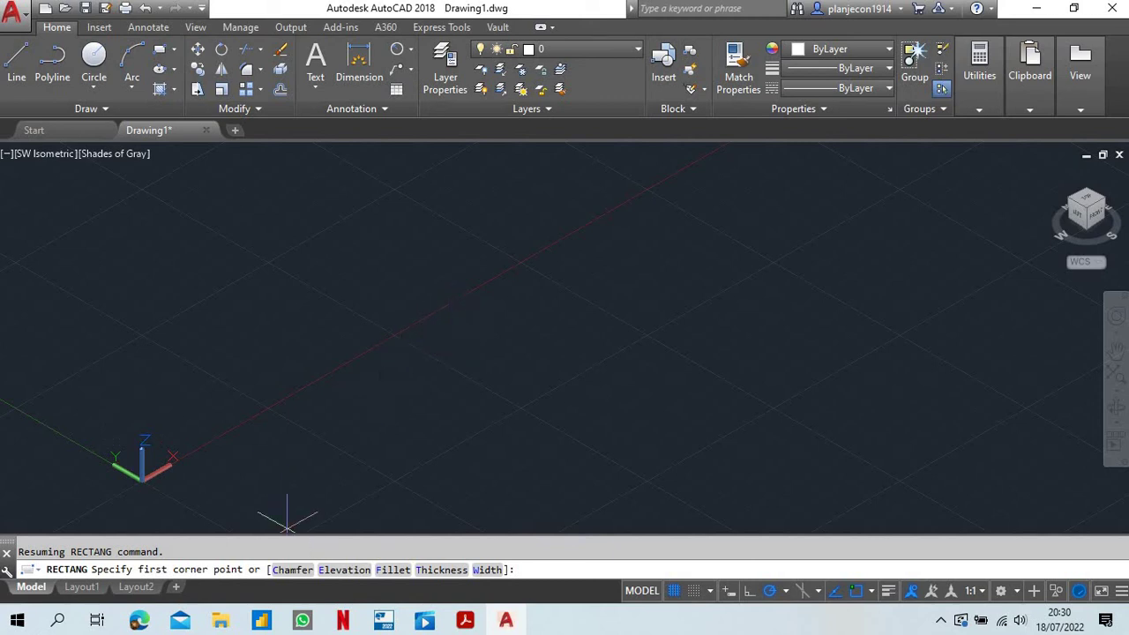
pyautogui.scroll(-5, 378, 449)
pyautogui.scroll(3, 626, 249)
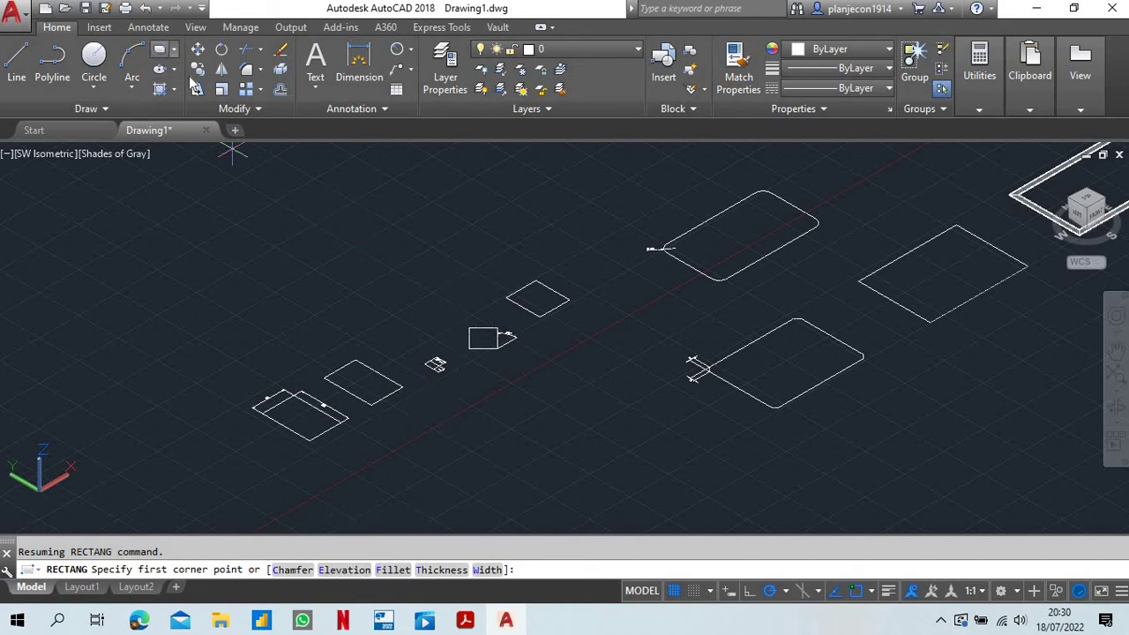
pyautogui.click(344, 570)
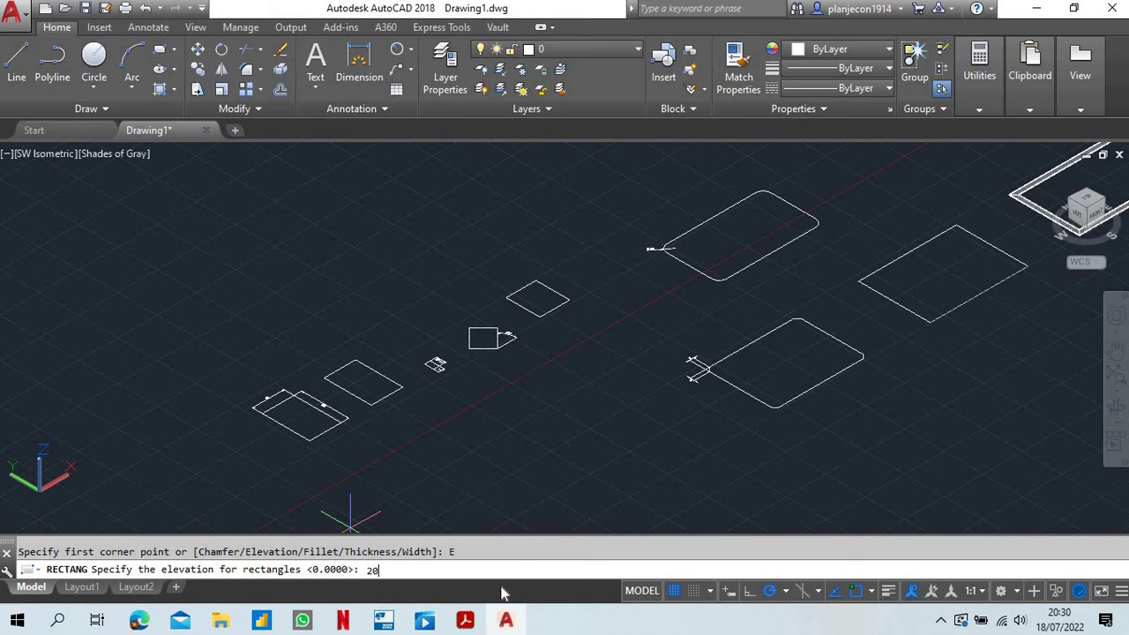
pyautogui.press('Return')
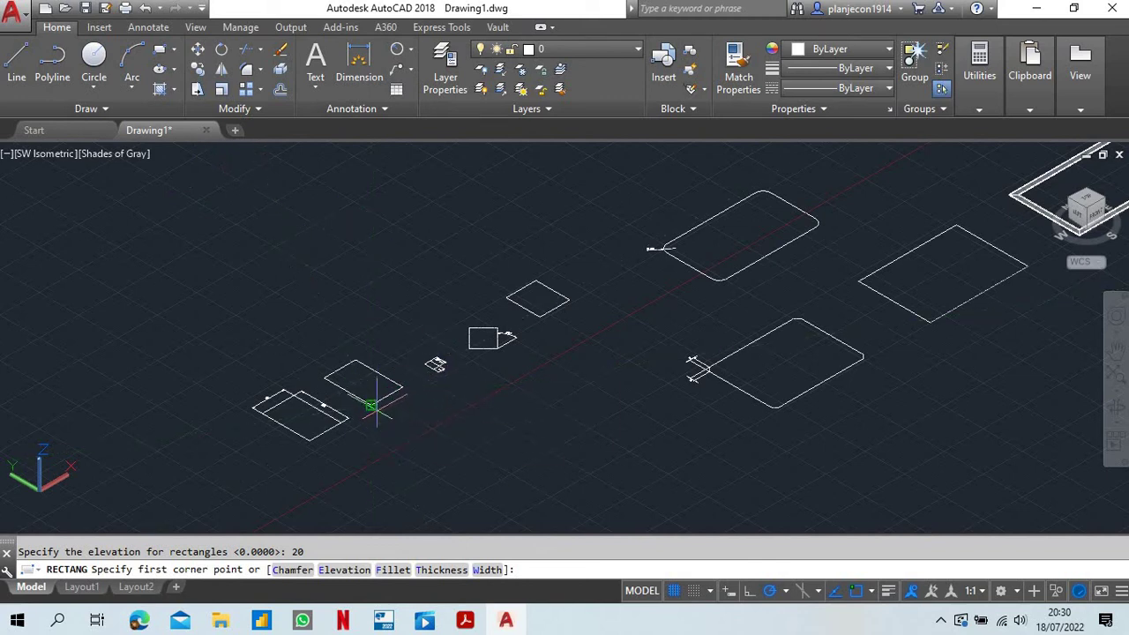
pyautogui.click(405, 425)
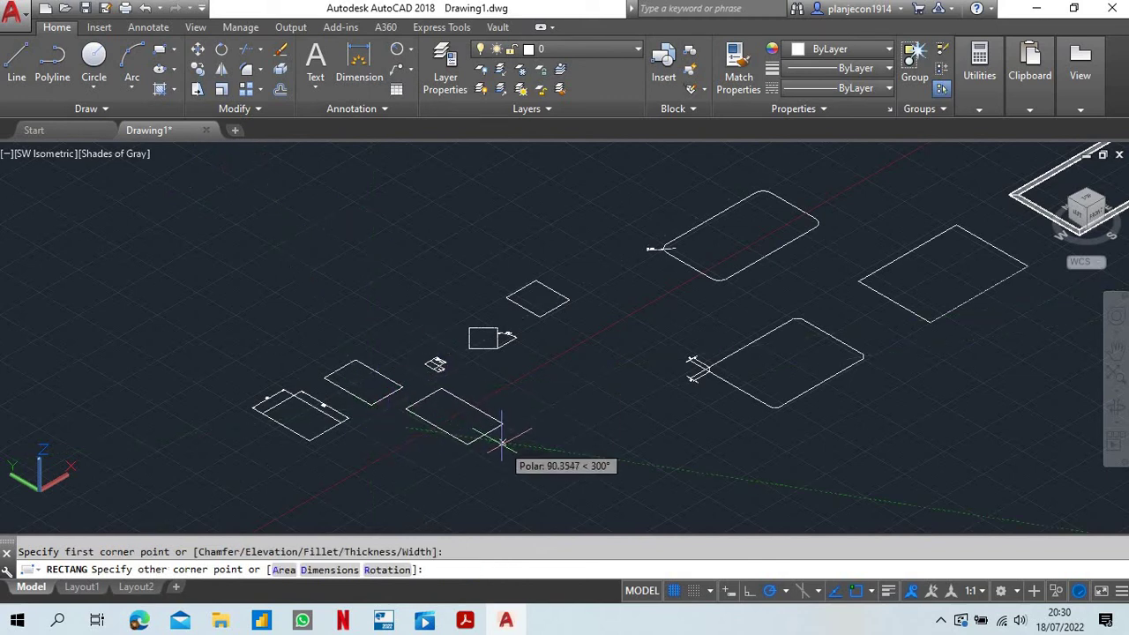
pyautogui.click(487, 440)
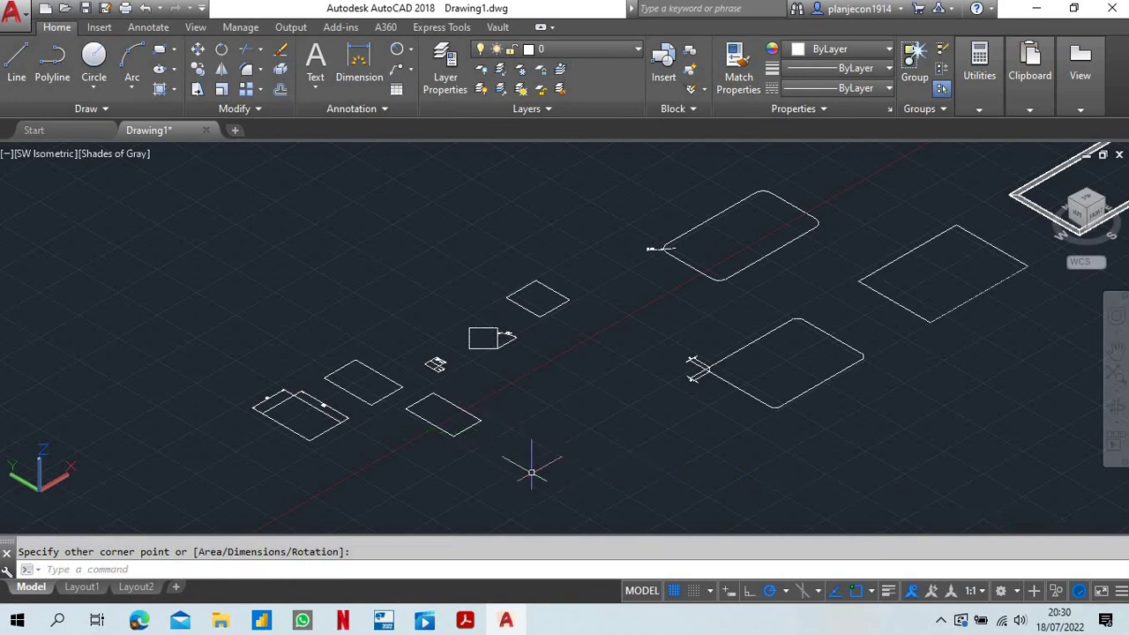
# Examine the elevated rectangle's height relative to the other rectangles from several viewing angles.
pyautogui.keyDown('shift'); pyautogui.moveTo(416, 450); pyautogui.dragTo(173, 424, button='middle'); pyautogui.keyUp('shift')
pyautogui.scroll(6, 512, 270)
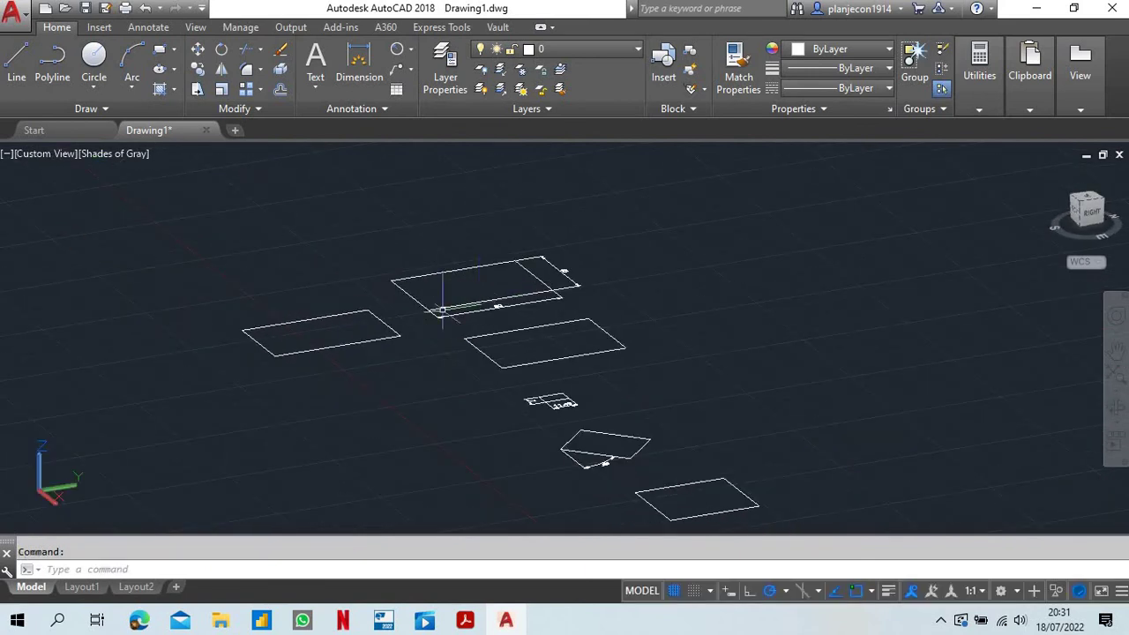
pyautogui.keyDown('shift'); pyautogui.moveTo(419, 397); pyautogui.dragTo(545, 348, button='middle'); pyautogui.keyUp('shift')
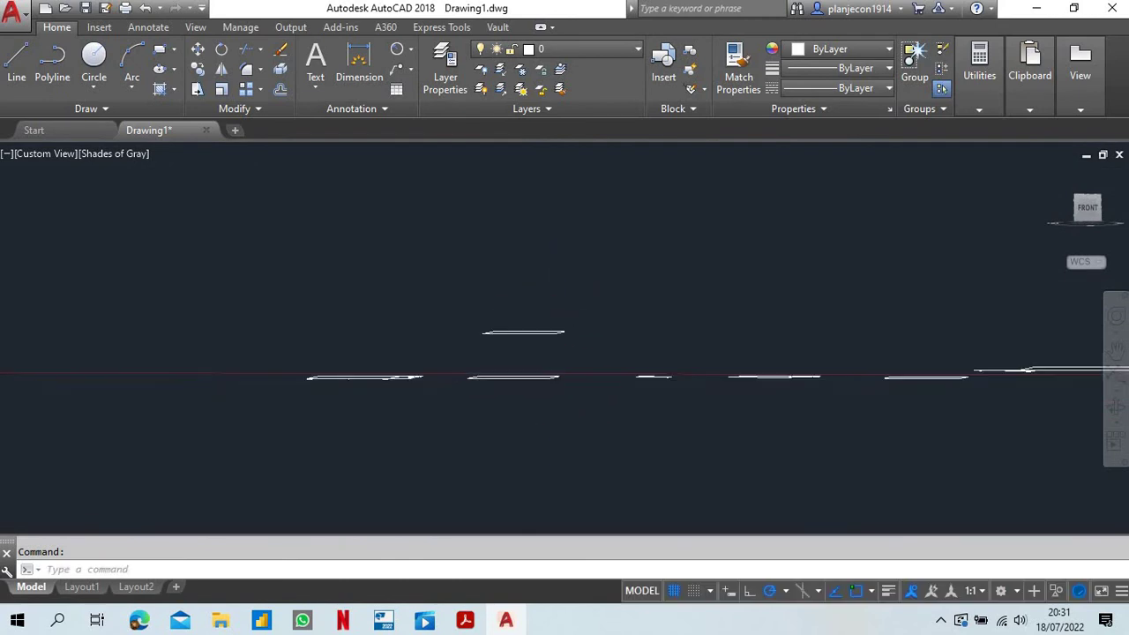
pyautogui.keyDown('shift'); pyautogui.moveTo(559, 433); pyautogui.dragTo(611, 432, button='middle'); pyautogui.keyUp('shift')
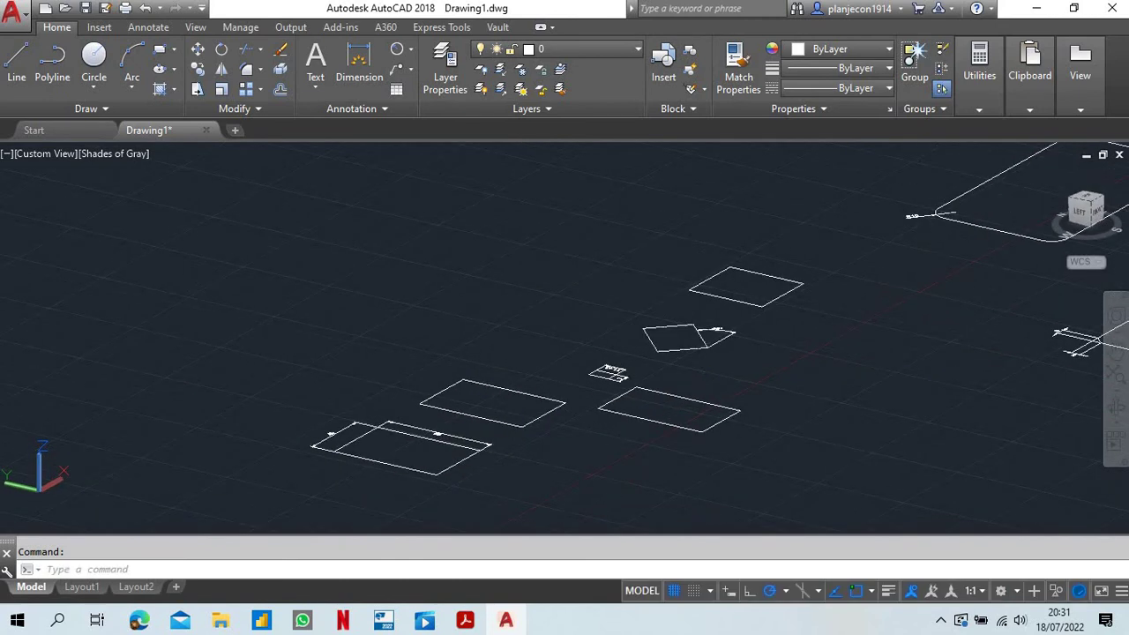
pyautogui.scroll(-3, 486, 377)
pyautogui.scroll(1, 547, 402)
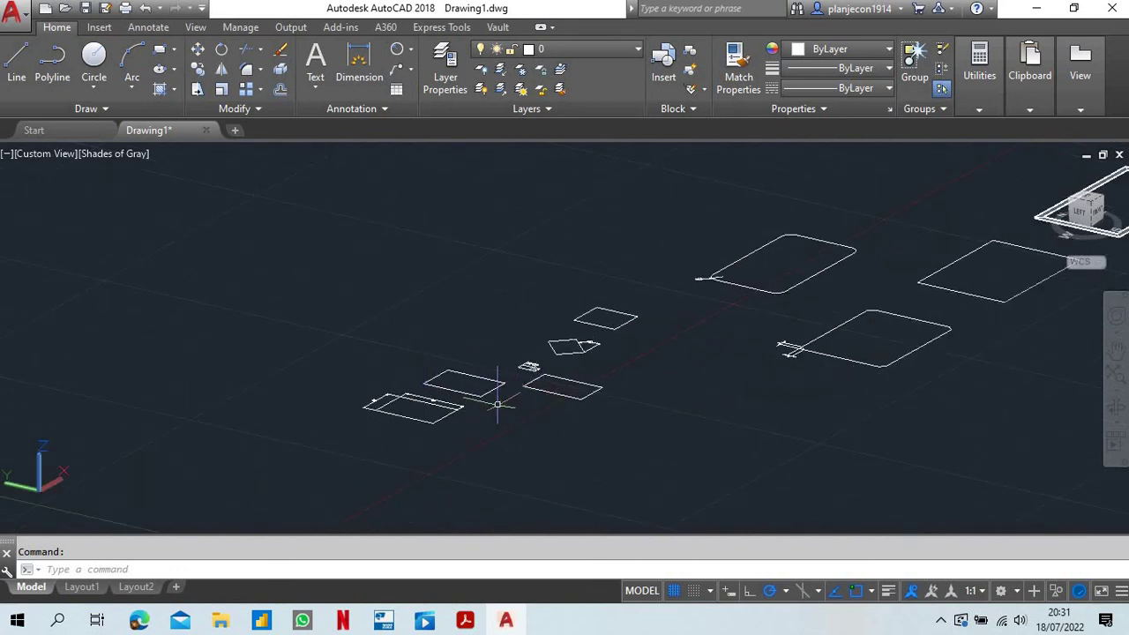
pyautogui.scroll(-2, 497, 404)
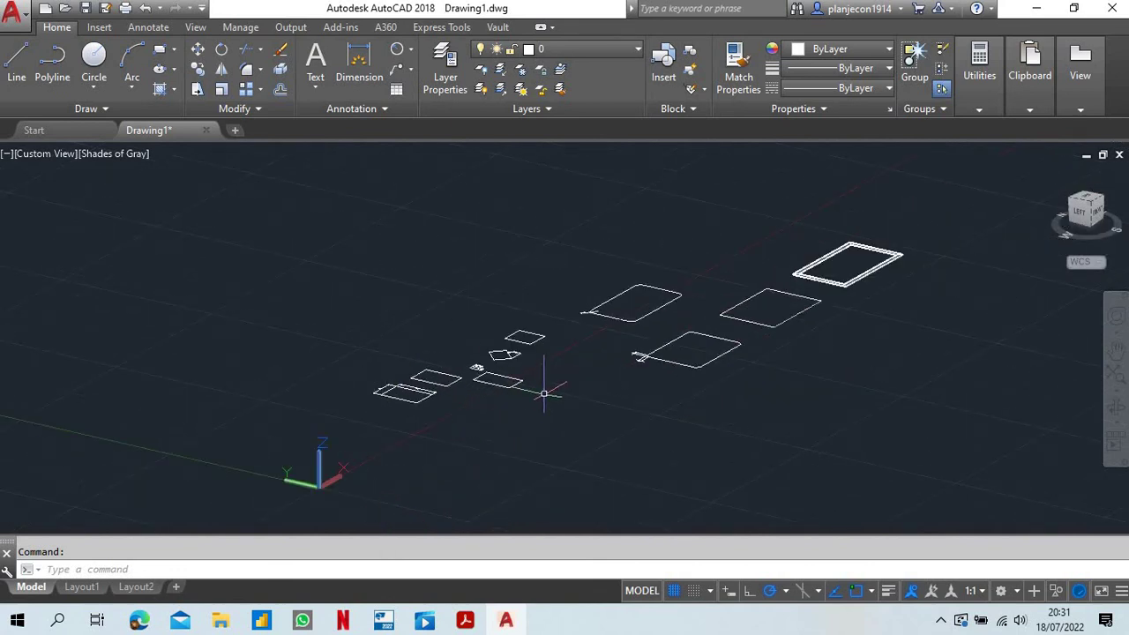
pyautogui.scroll(3, 549, 378)
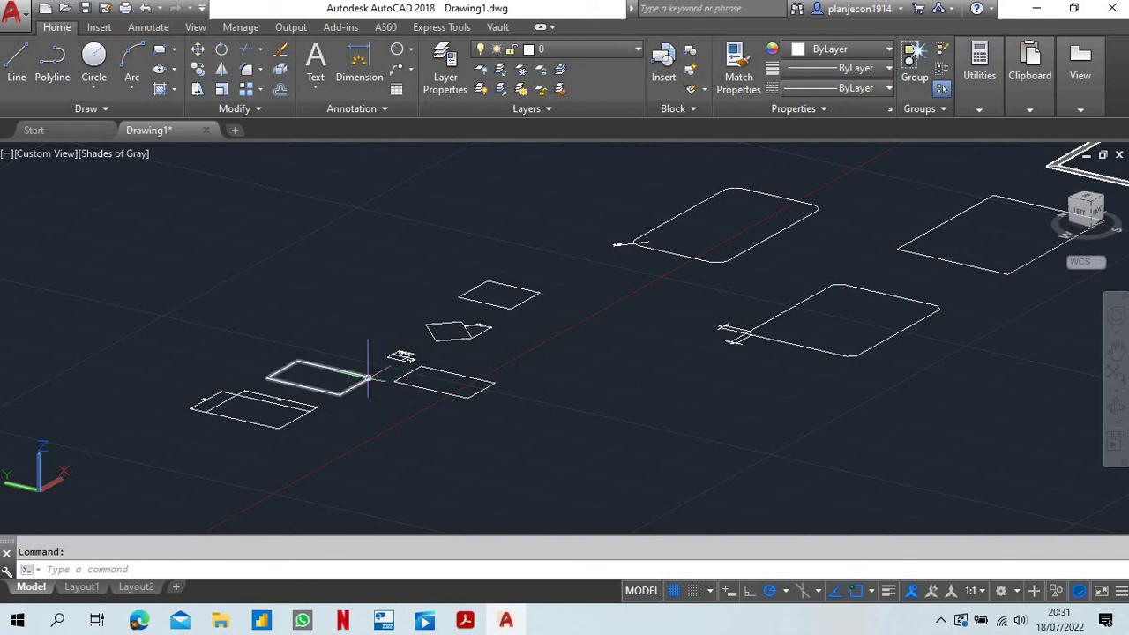
pyautogui.scroll(-4, 246, 360)
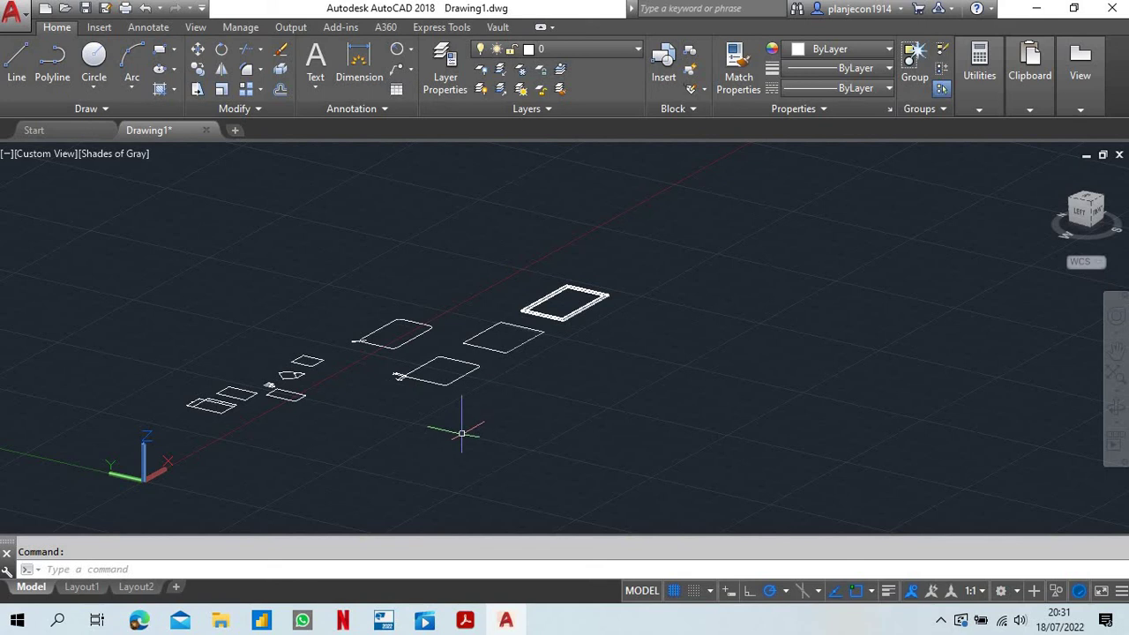
# Reset the Rectangle command's elevation to 0.
pyautogui.click(174, 49)
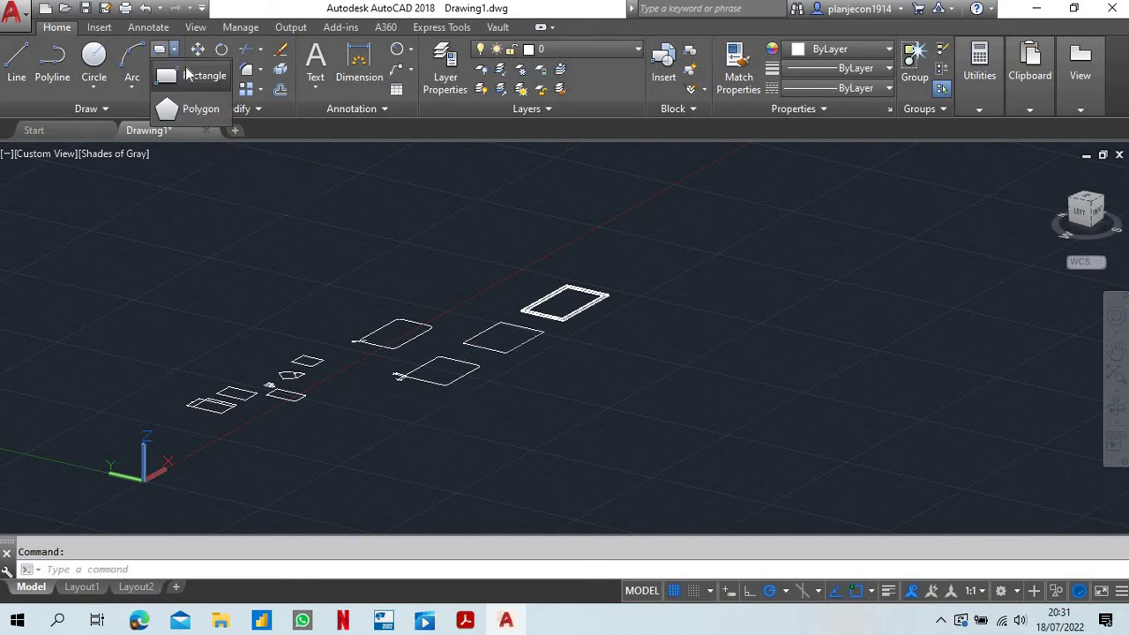
pyautogui.click(187, 75)
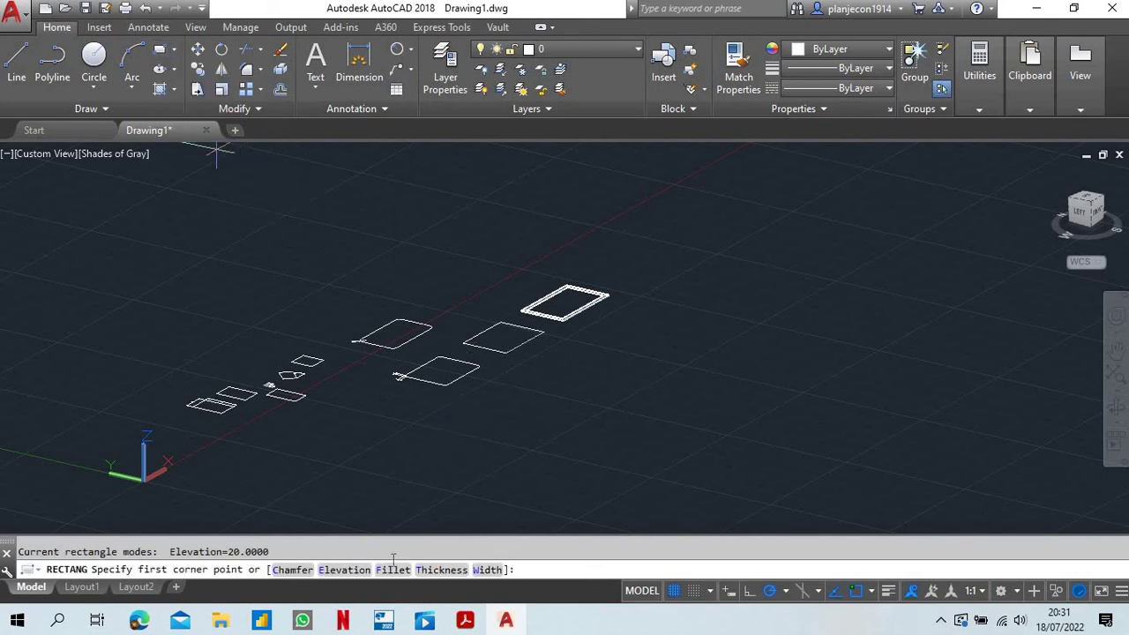
pyautogui.click(346, 570)
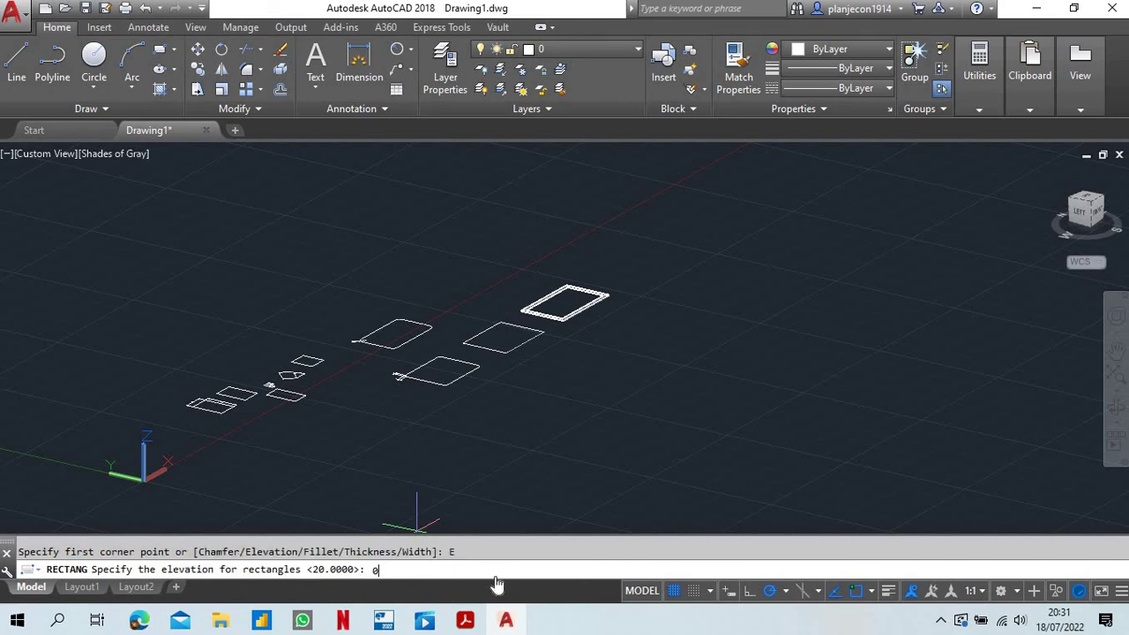
pyautogui.press('Return')
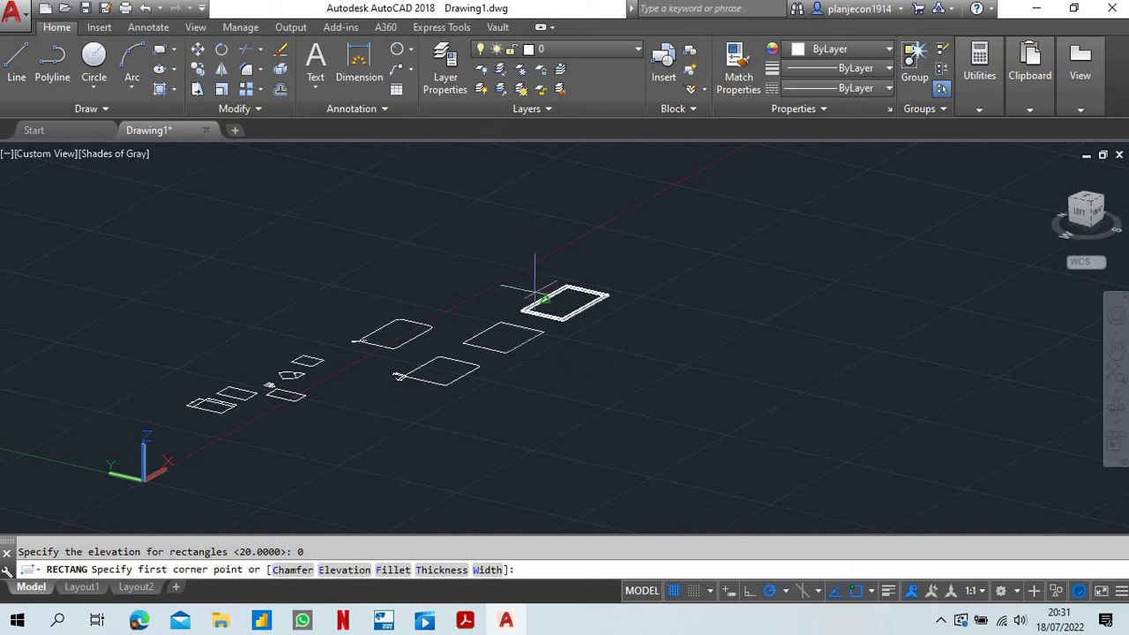
pyautogui.click(442, 570)
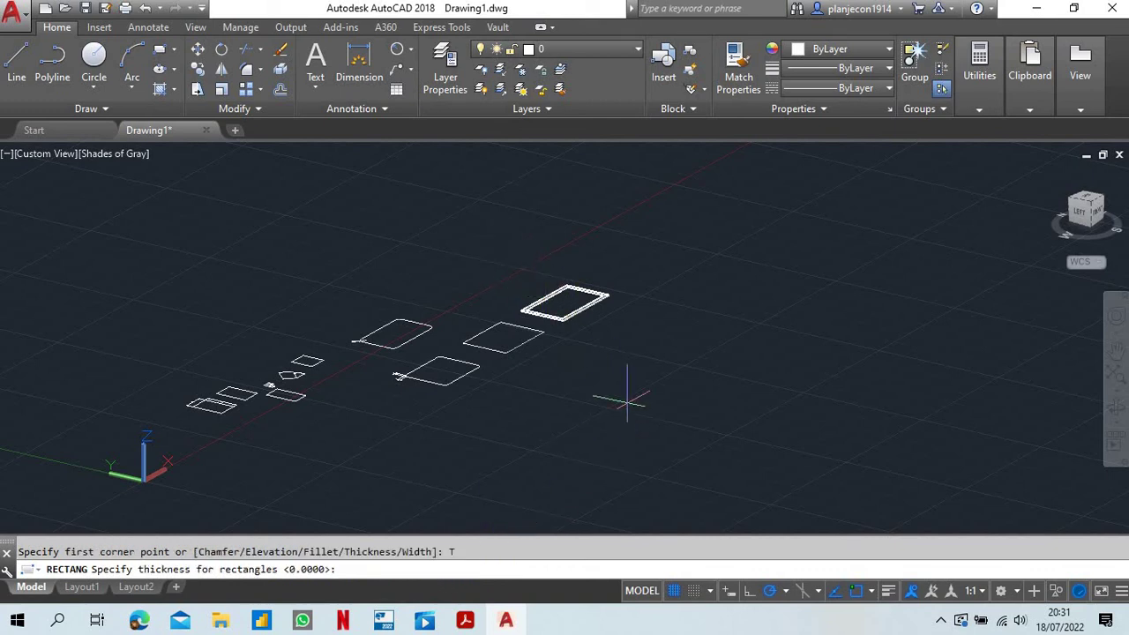
pyautogui.click(174, 50)
pyautogui.click(167, 80)
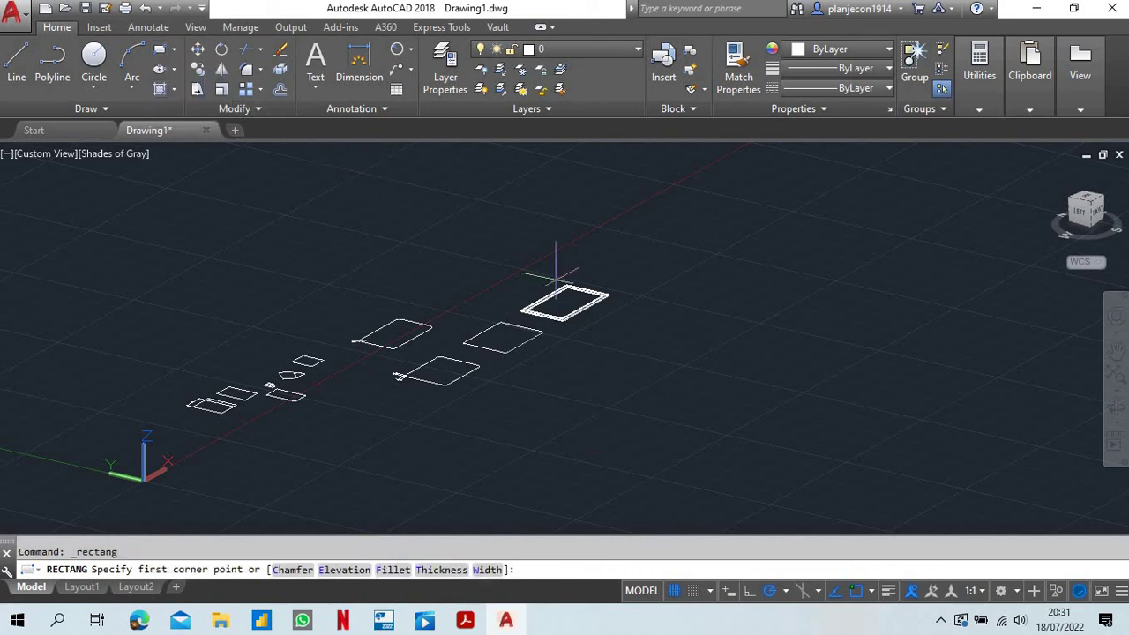
pyautogui.click(632, 351)
pyautogui.click(780, 333)
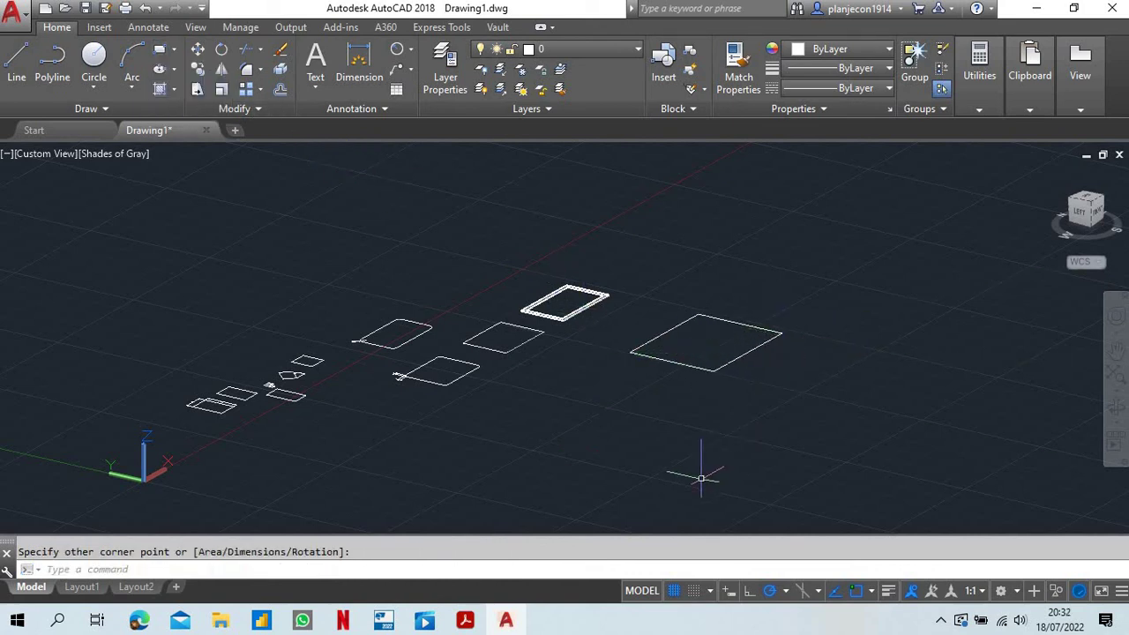
pyautogui.click(800, 291)
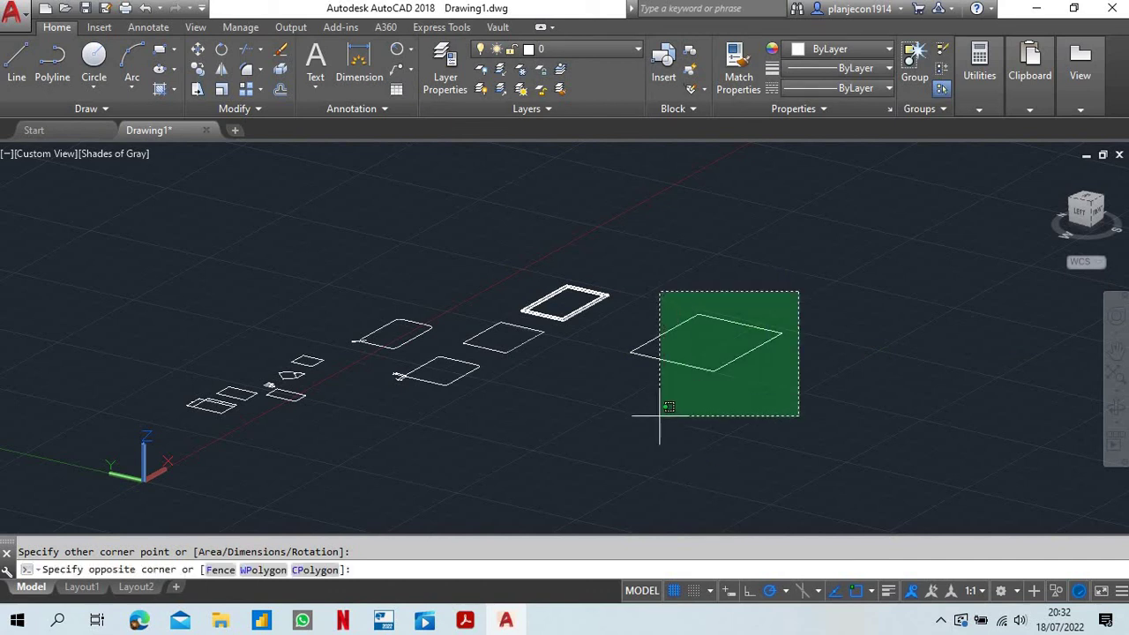
pyautogui.click(668, 404)
pyautogui.press('Delete')
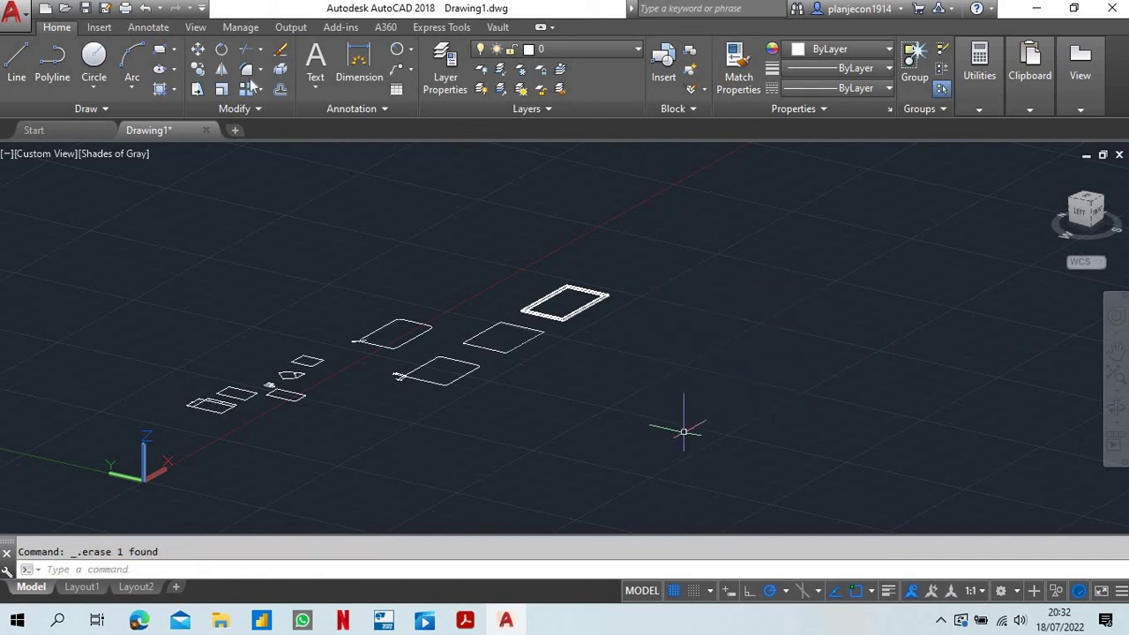
# Draw a rectangle beside the wide-line rectangle with the Thickness option, using a thickness of 30.
pyautogui.click(173, 48)
pyautogui.click(191, 77)
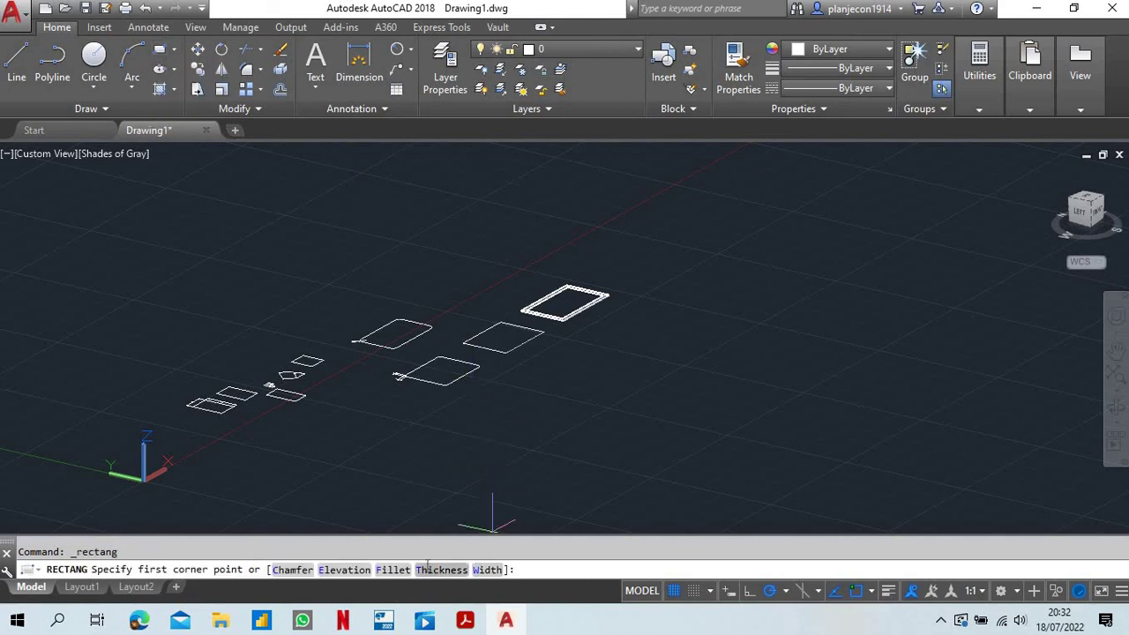
pyautogui.click(442, 570)
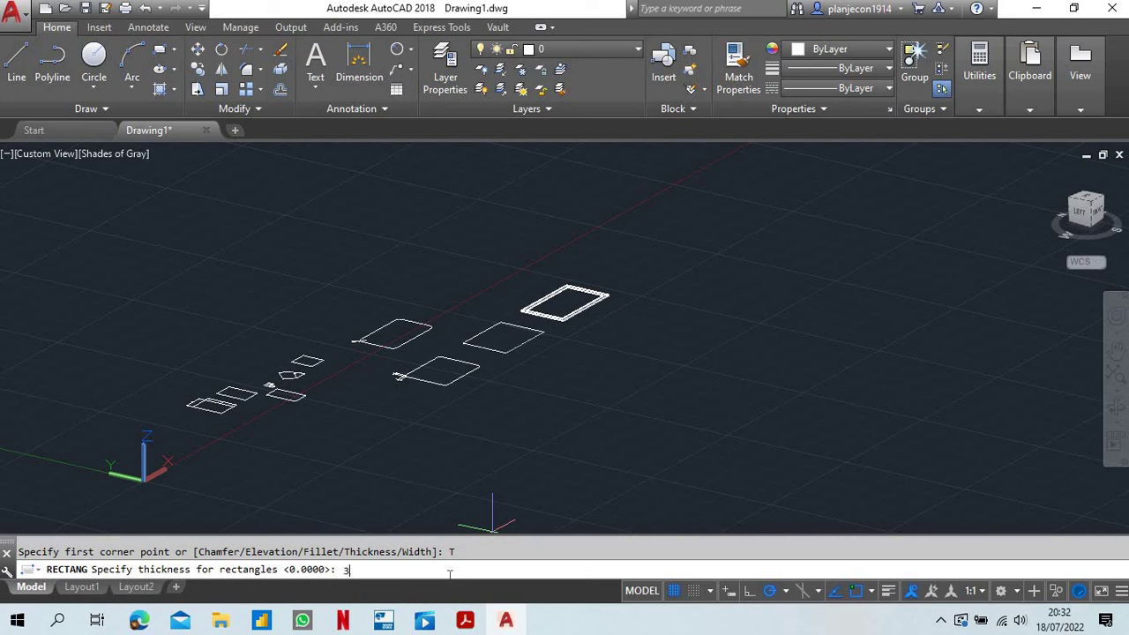
pyautogui.press('Return')
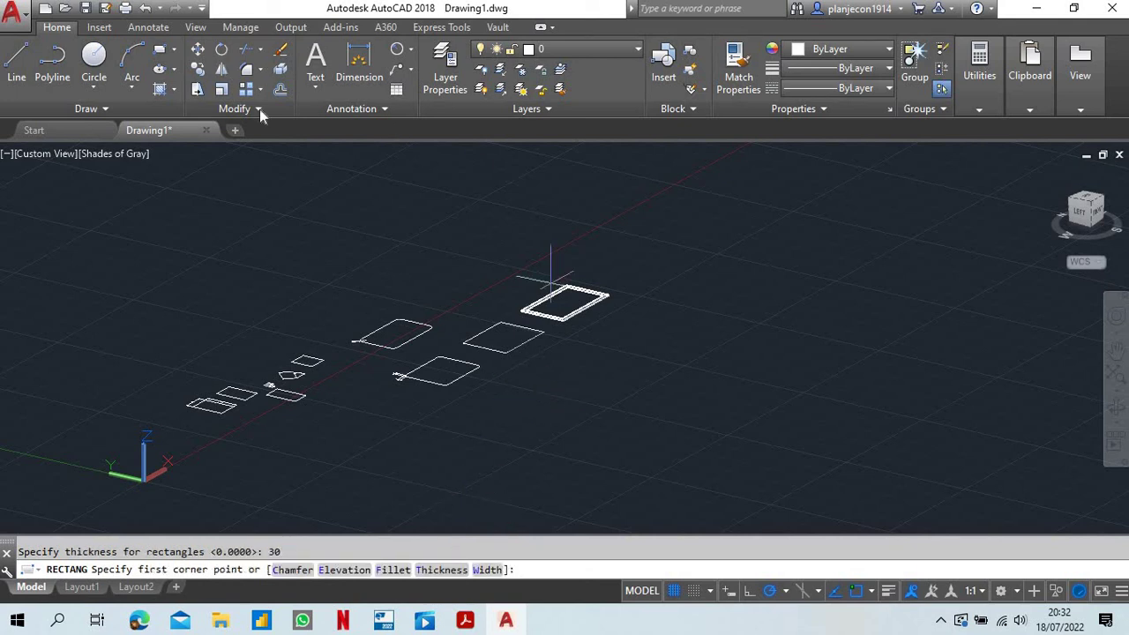
pyautogui.click(638, 353)
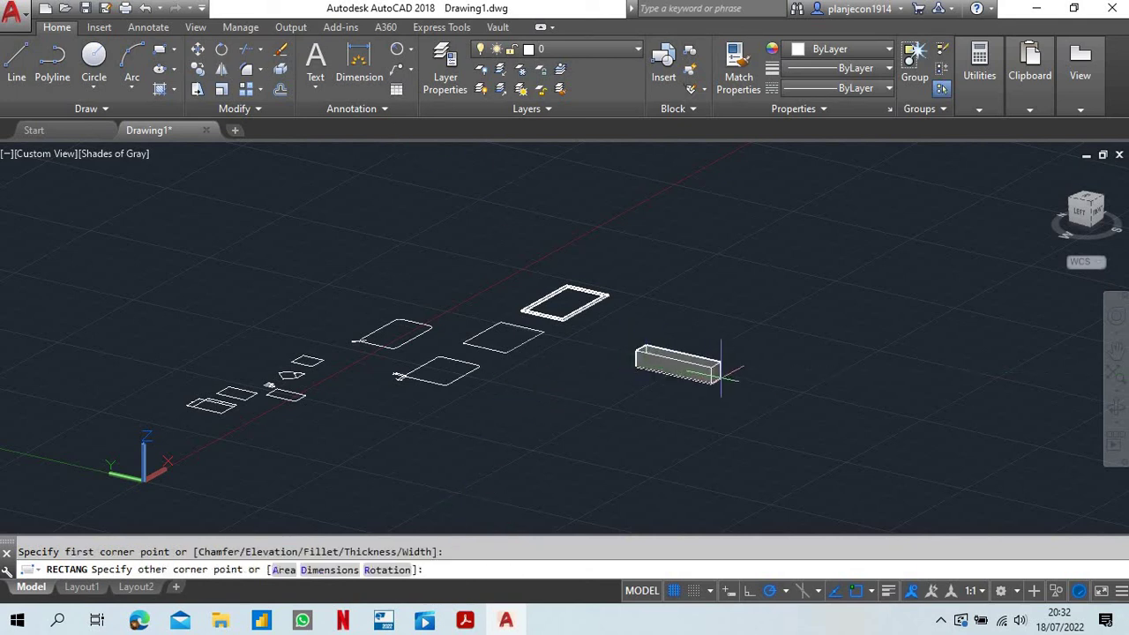
pyautogui.click(767, 338)
pyautogui.scroll(4, 687, 375)
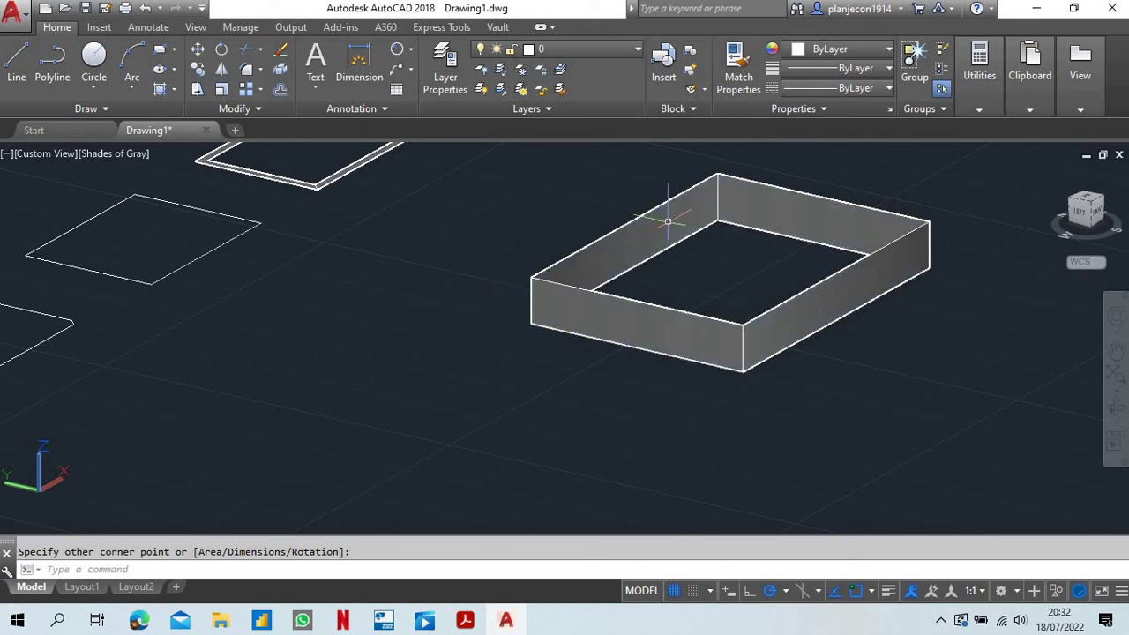
pyautogui.scroll(-5, 514, 268)
pyautogui.scroll(1, 475, 372)
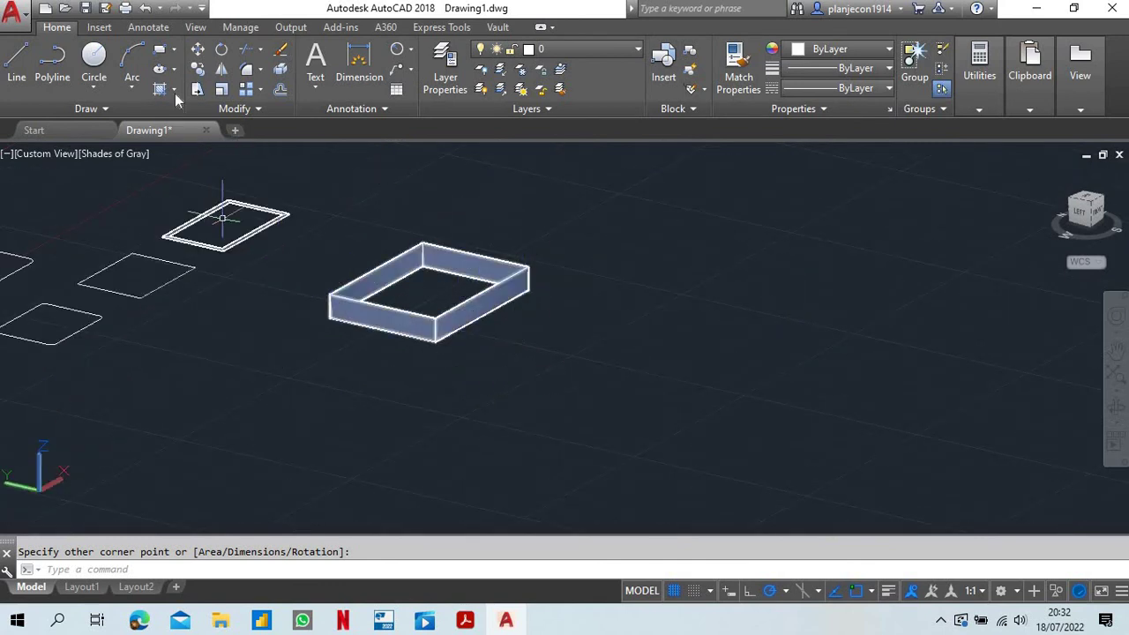
# Reset the Rectangle command's thickness to 0.
pyautogui.click(175, 51)
pyautogui.click(190, 92)
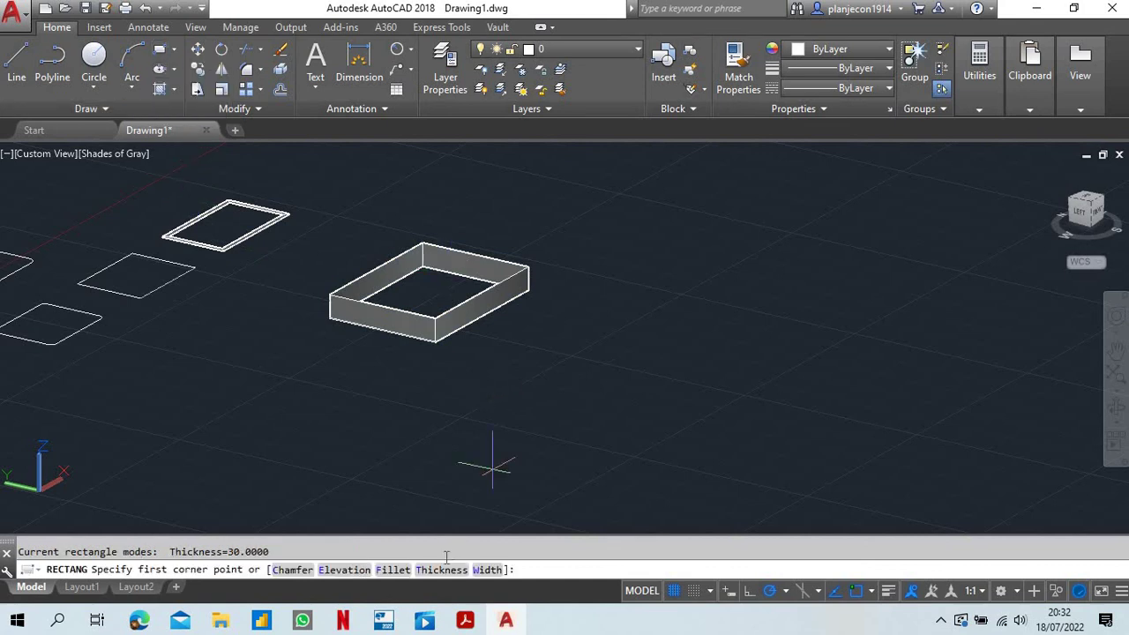
pyautogui.click(441, 569)
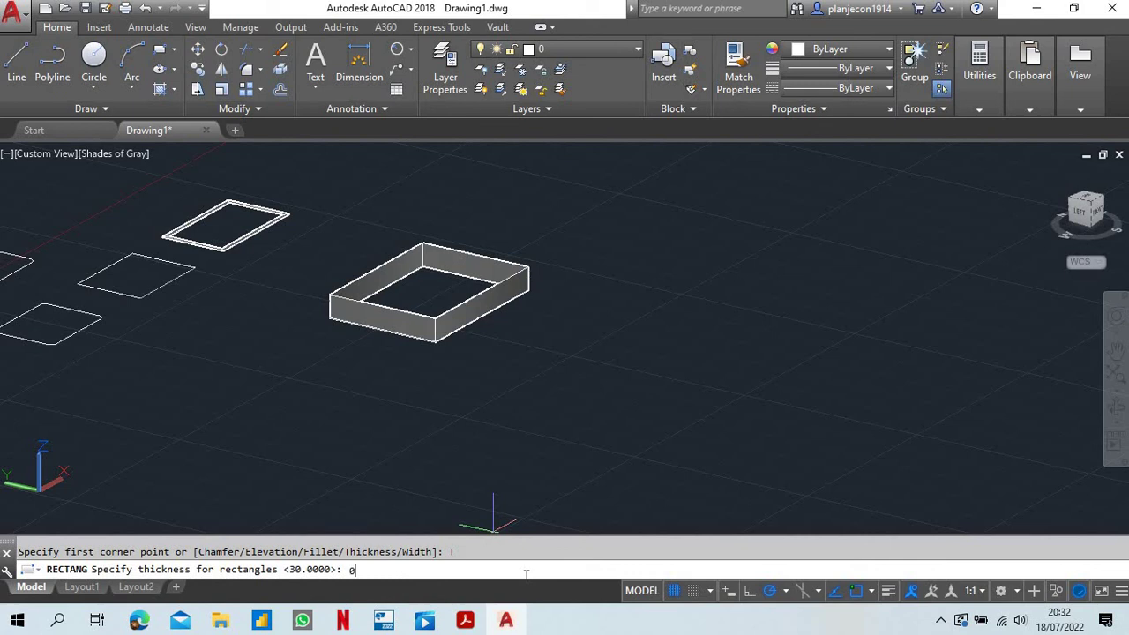
pyautogui.write('0')
pyautogui.press('Return')
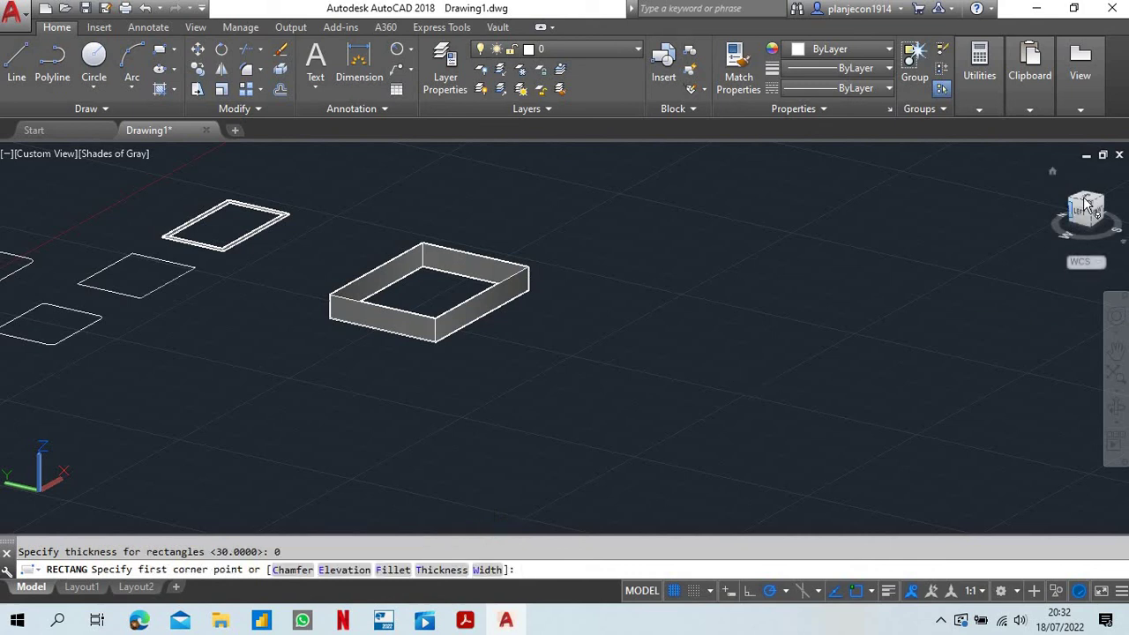
# Return to the Top view, rotate it so north points up, and review the drawn rectangles.
pyautogui.click(1092, 208)
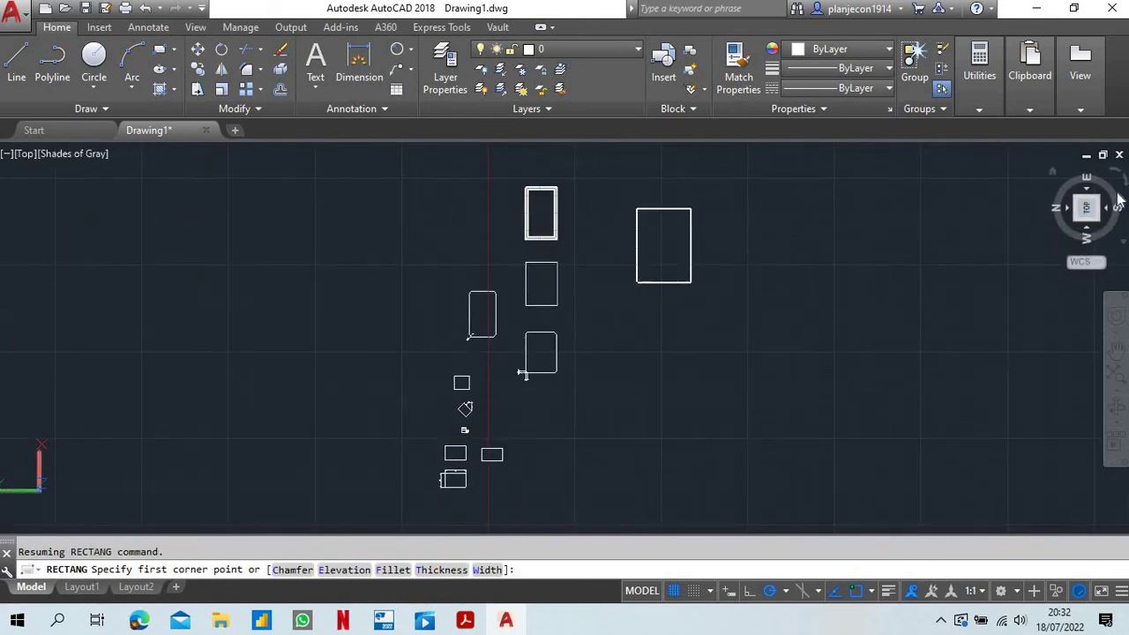
pyautogui.click(1125, 188)
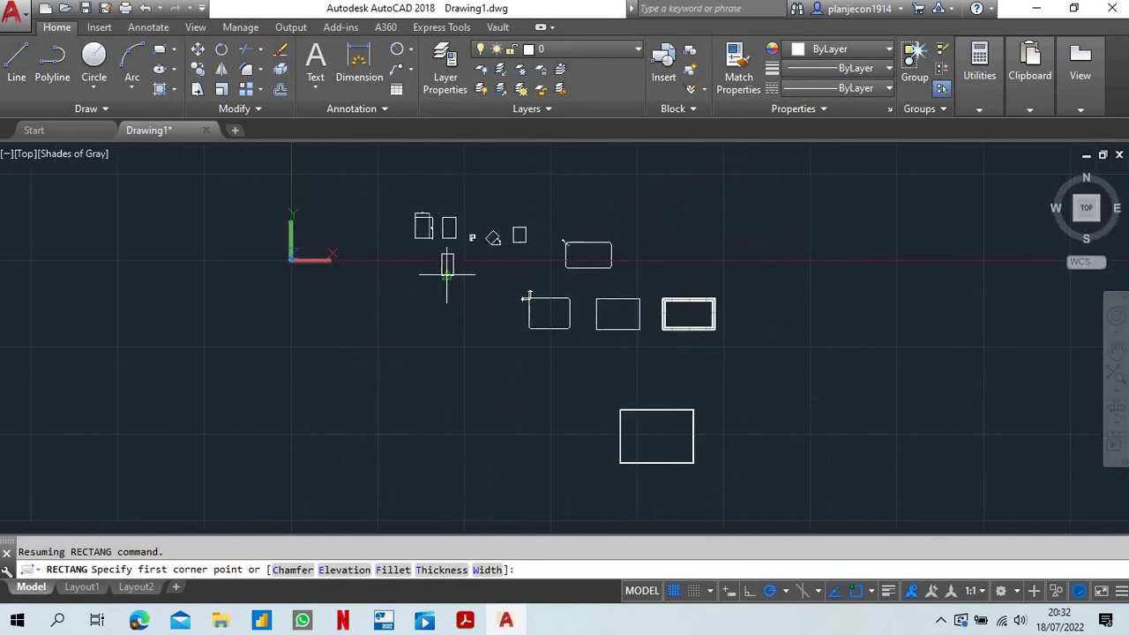
pyautogui.scroll(3, 579, 212)
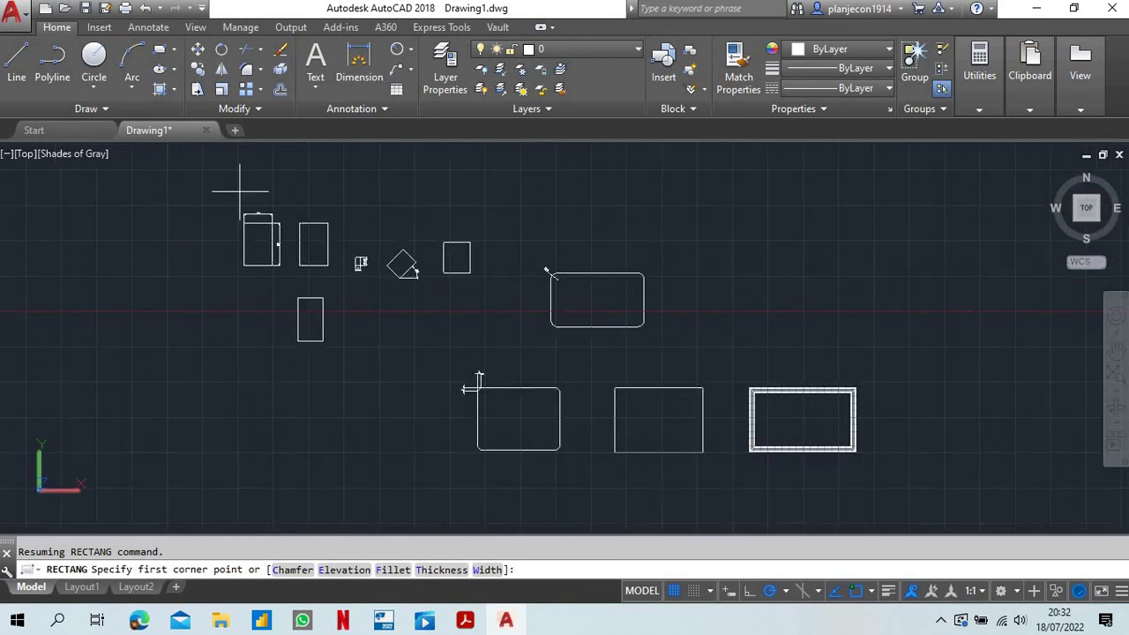
pyautogui.scroll(3, 470, 259)
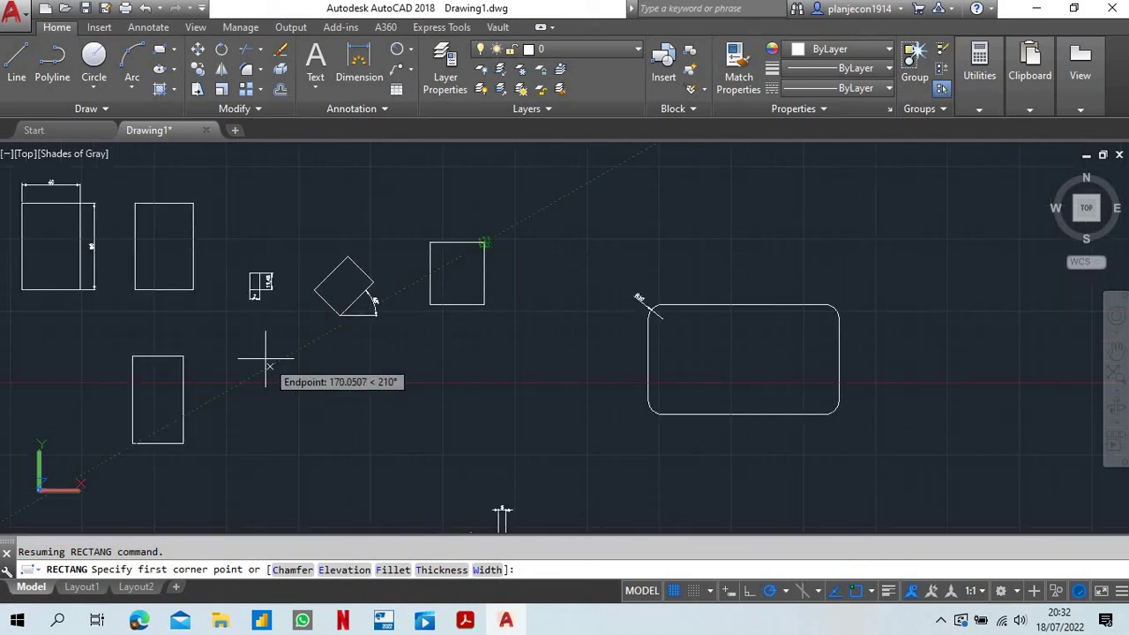
pyautogui.scroll(-5, 232, 335)
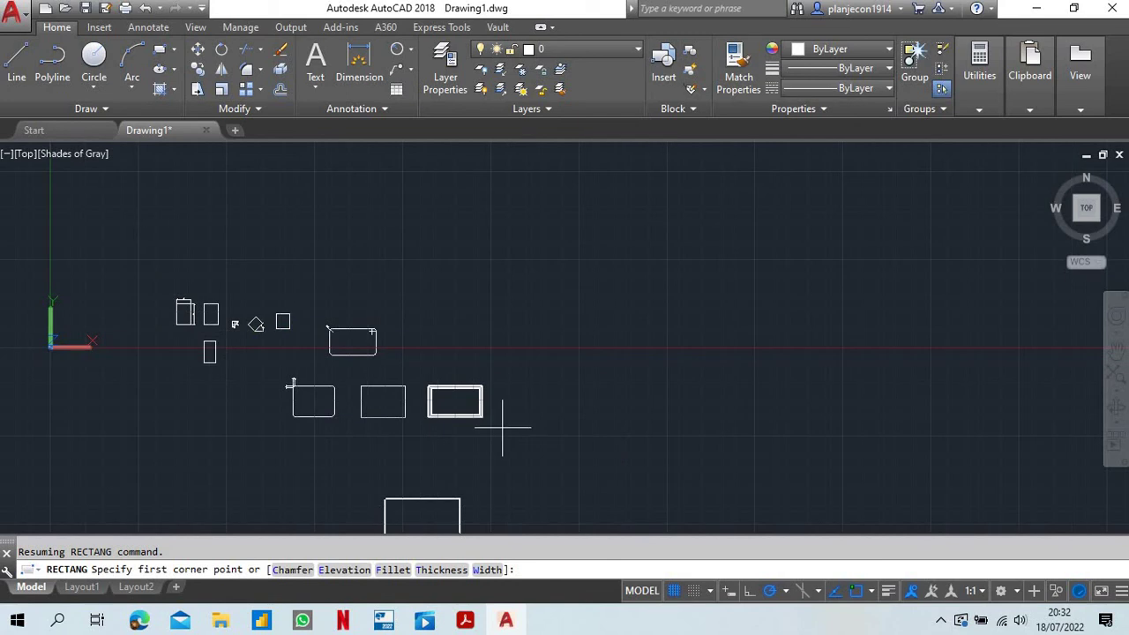